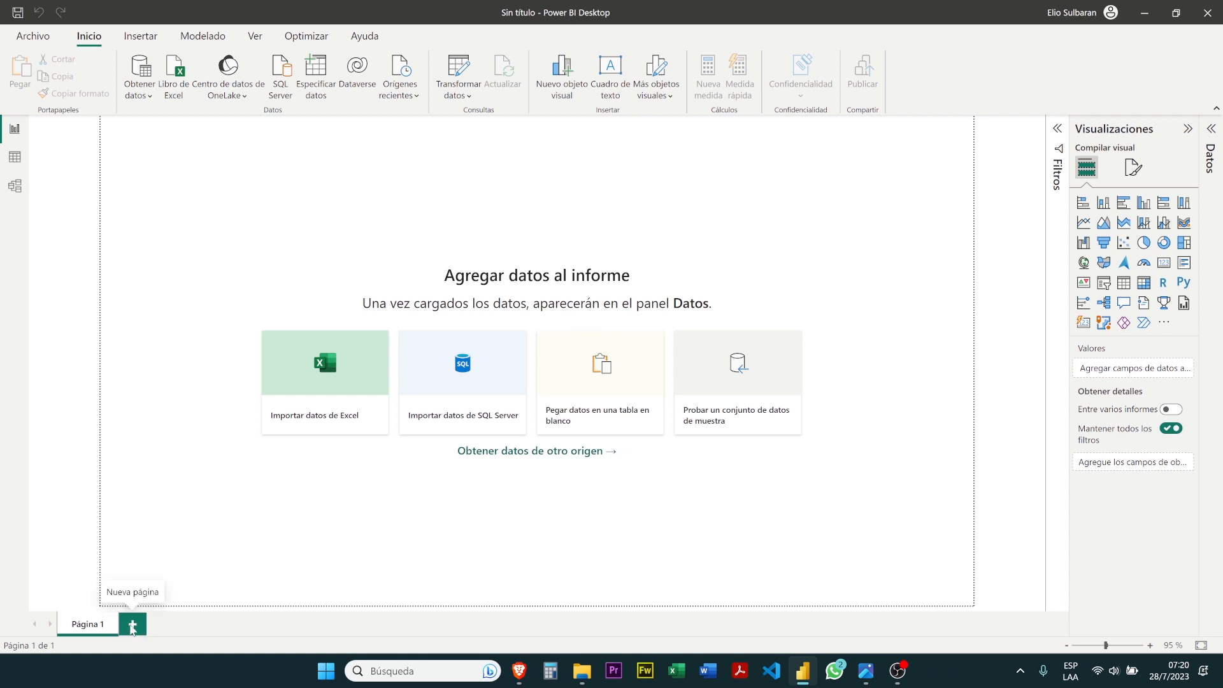
# Add two blank pages to the report and switch between Página 1, Página 2 and Página 3
pyautogui.click(133, 627)
pyautogui.click(186, 630)
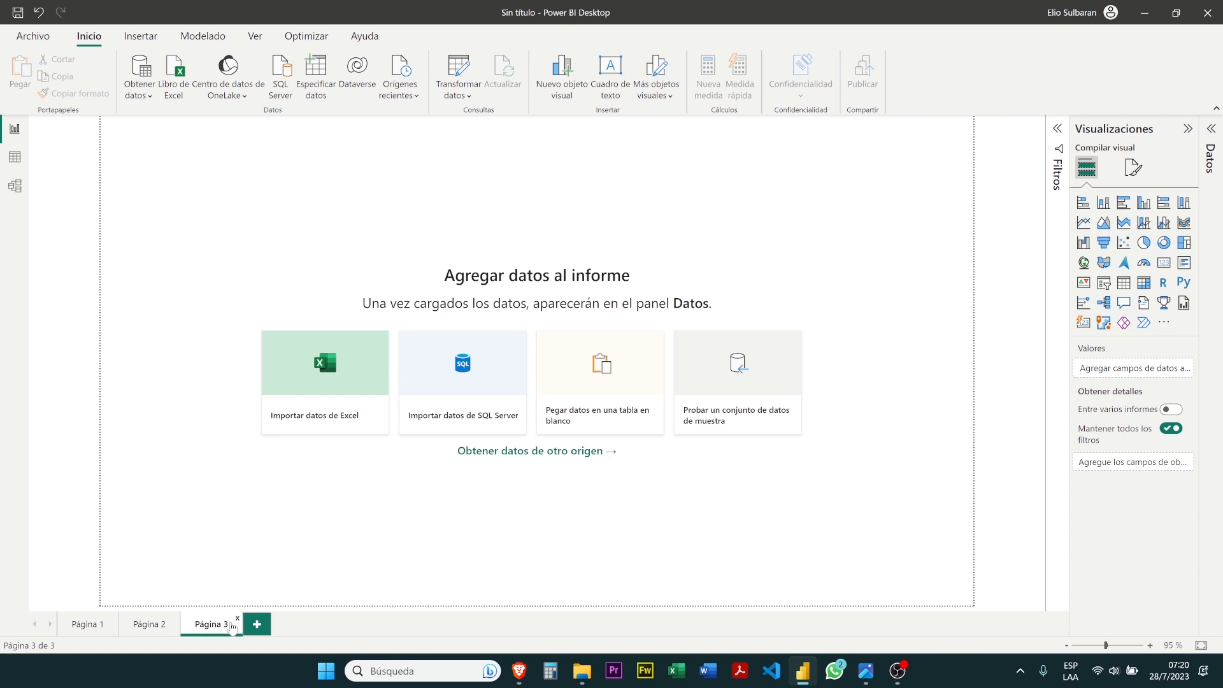
pyautogui.click(133, 630)
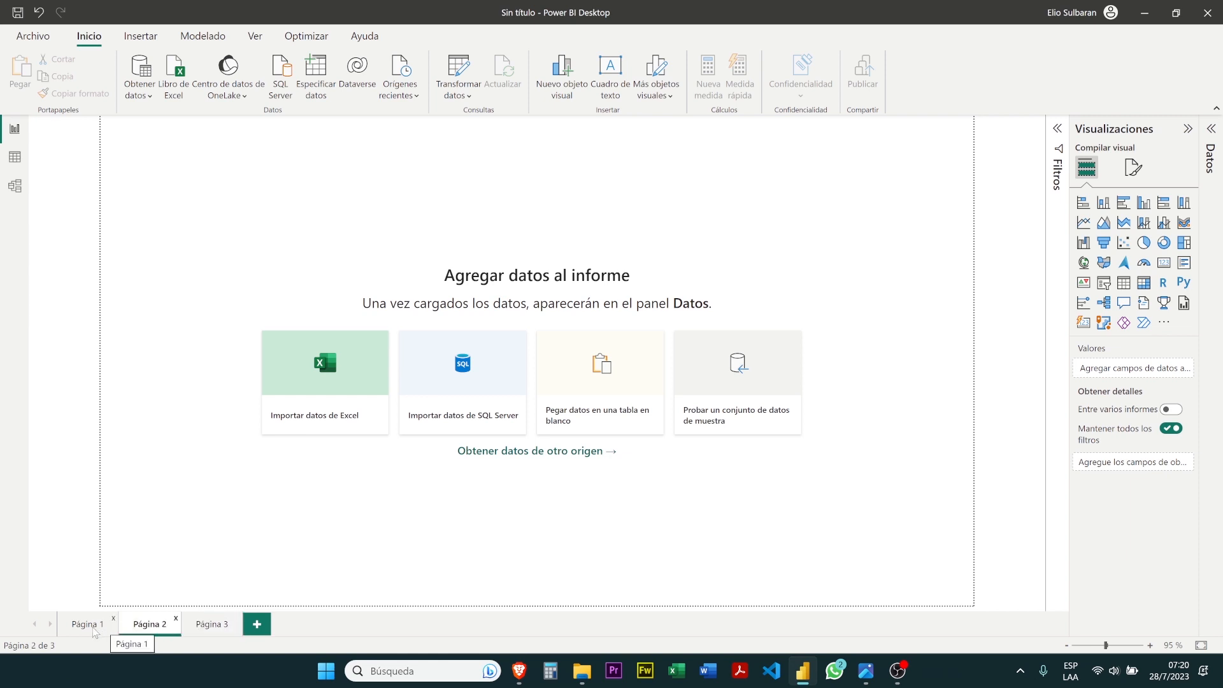
pyautogui.click(94, 630)
pyautogui.click(144, 630)
pyautogui.click(205, 632)
pyautogui.click(146, 631)
pyautogui.click(95, 630)
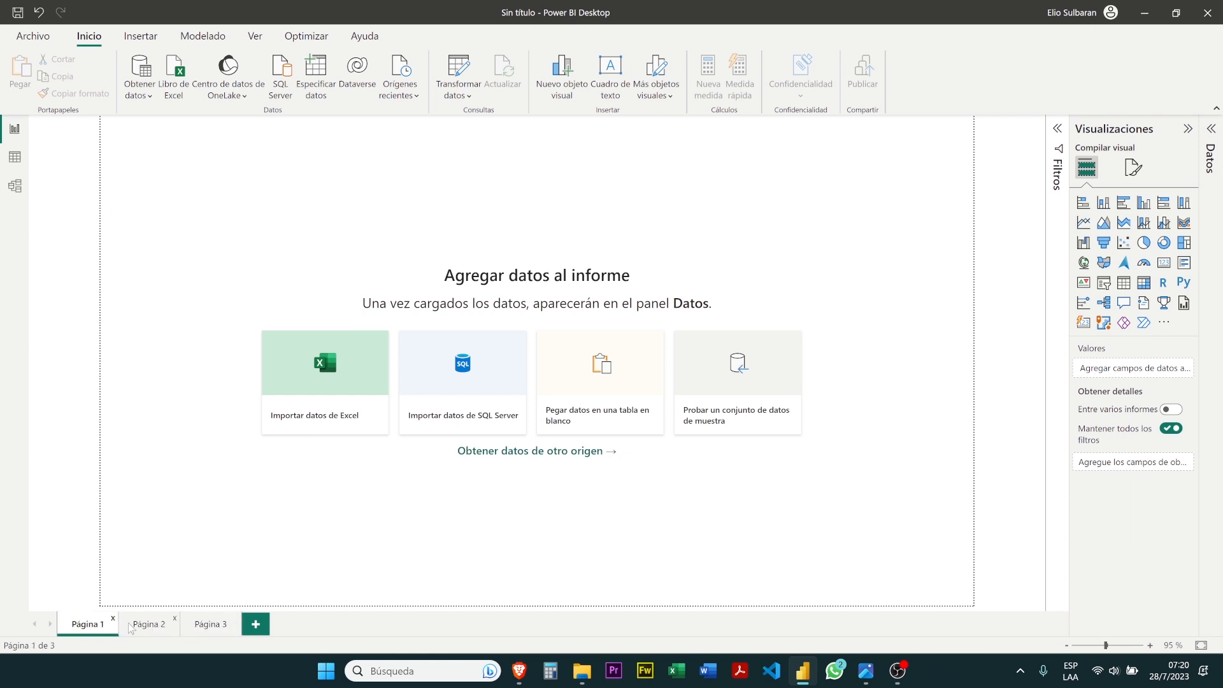
# Delete Página 2 and Página 3 from the report
pyautogui.click(175, 618)
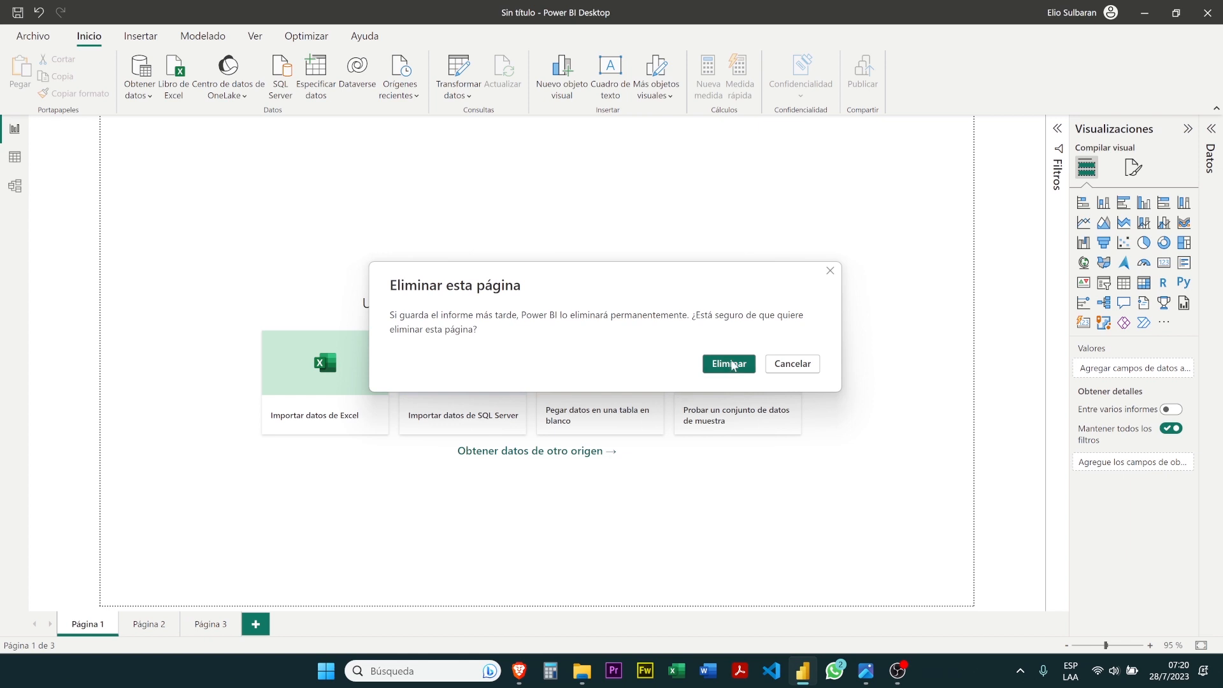
pyautogui.click(730, 363)
pyautogui.moveTo(179, 621)
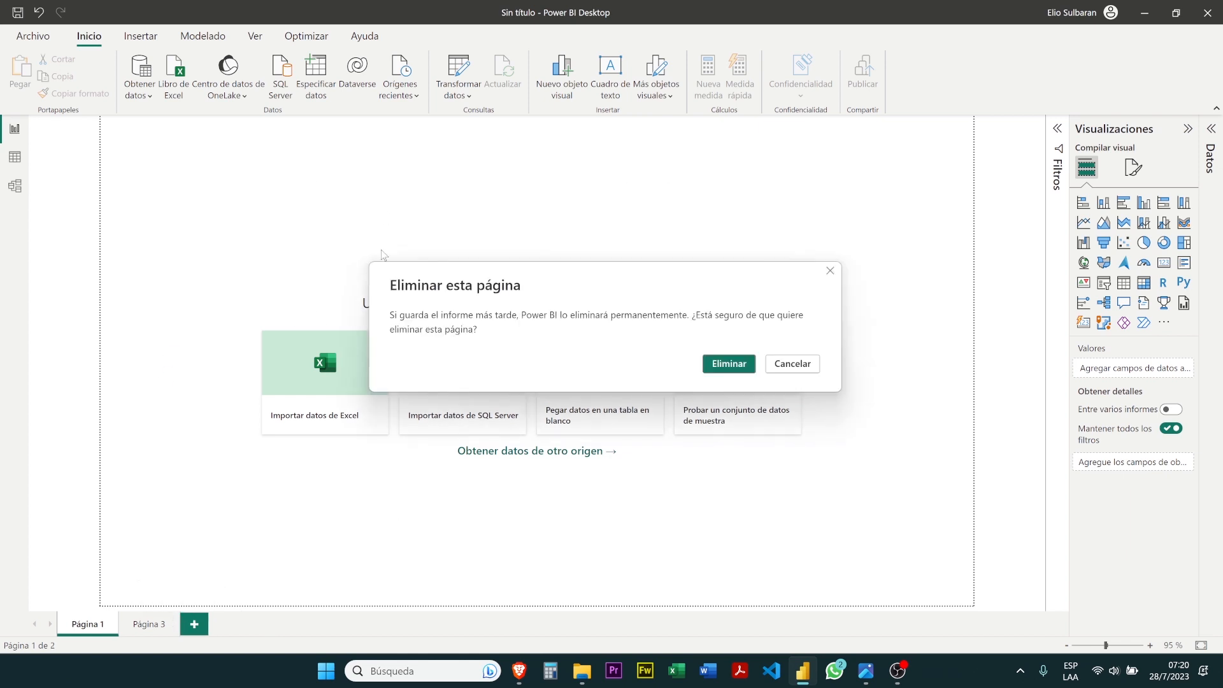
pyautogui.click(734, 372)
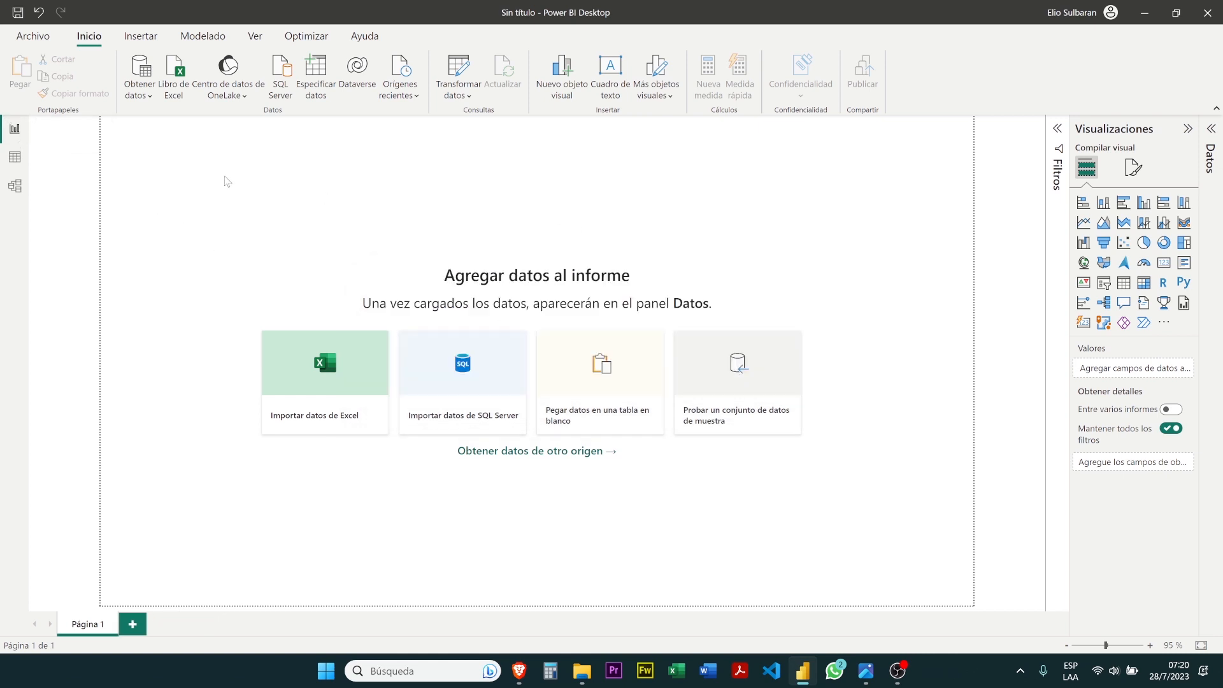
# Expand the Filtros and Datos panes and collapse the Visualizaciones and Filtros panes
pyautogui.click(1058, 134)
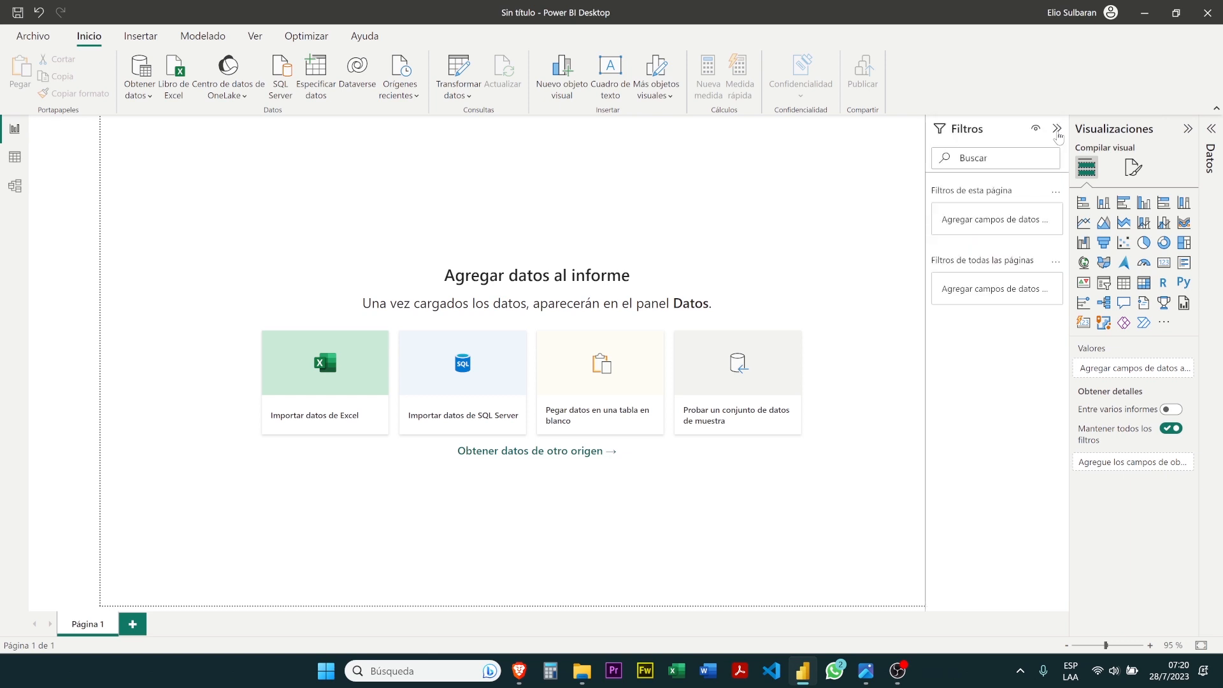
pyautogui.click(1207, 132)
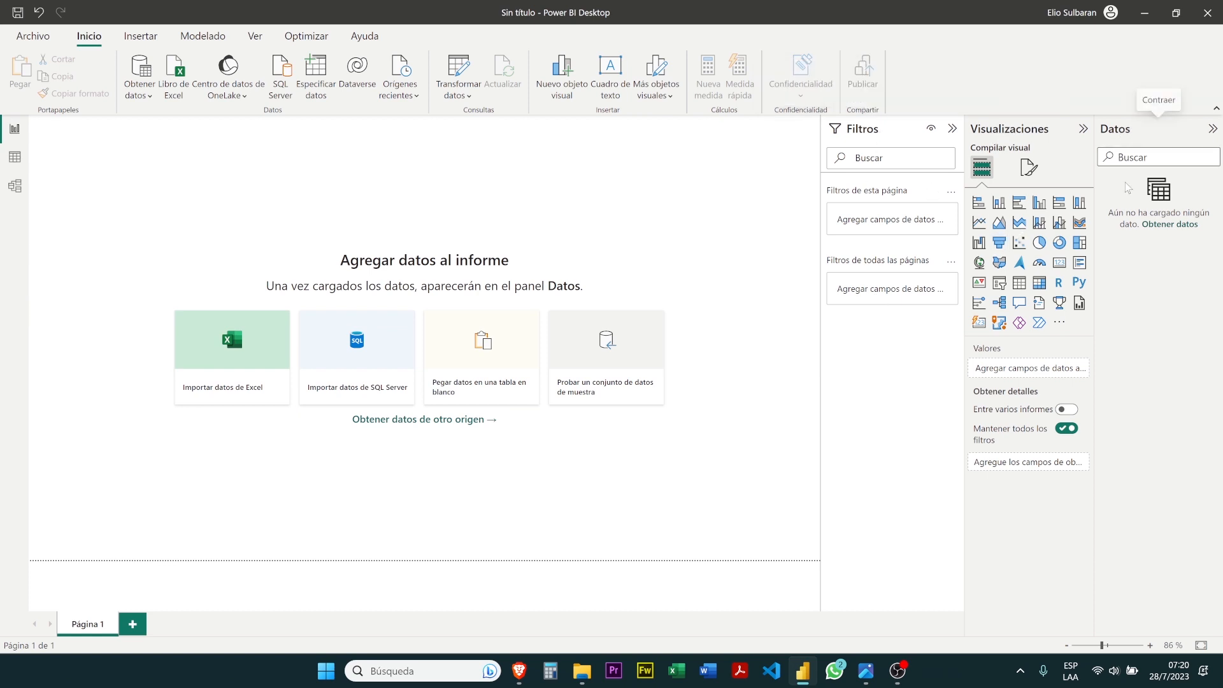
pyautogui.click(1082, 129)
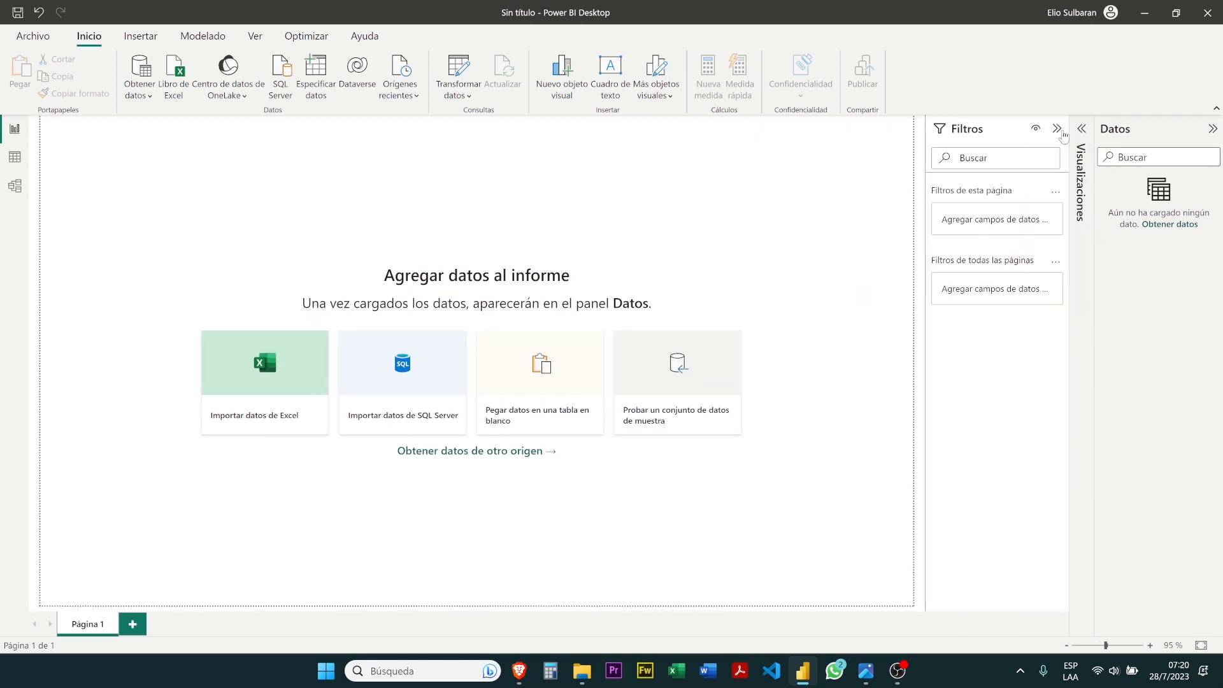
pyautogui.click(1059, 130)
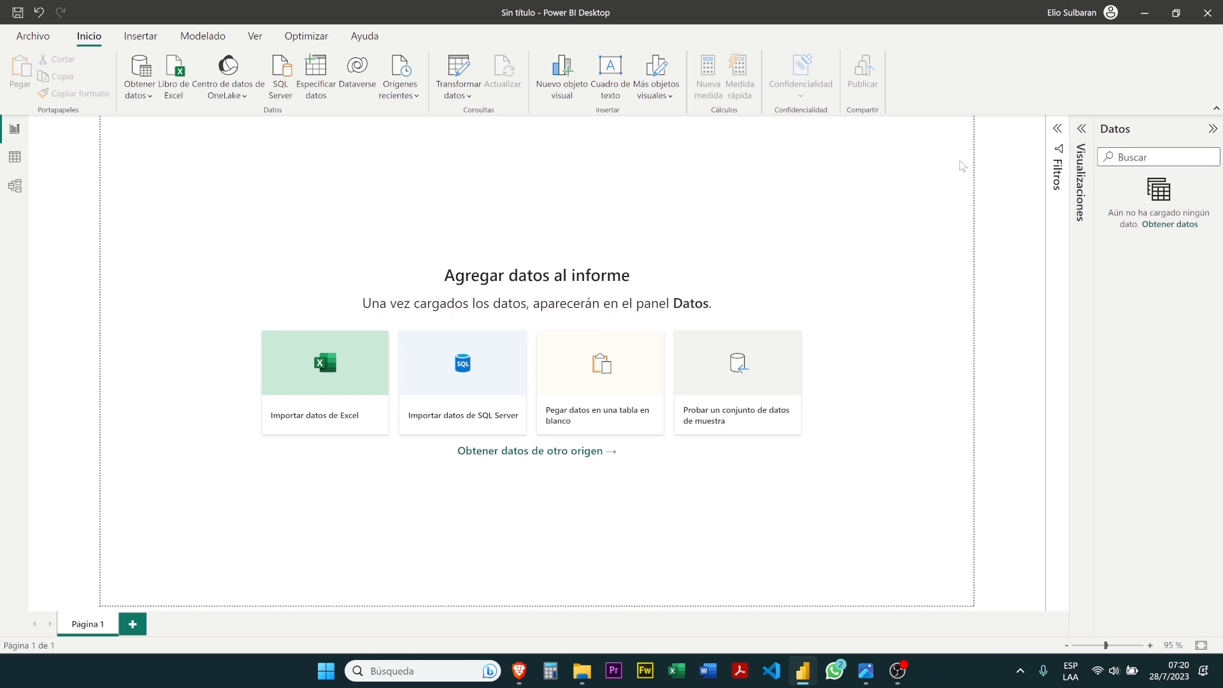
# Toggle the Visualizaciones and Filtros panes, leaving Visualizaciones expanded and collapsing Datos
pyautogui.click(1082, 129)
pyautogui.click(1082, 131)
pyautogui.click(1061, 132)
pyautogui.click(1061, 132)
pyautogui.click(1082, 129)
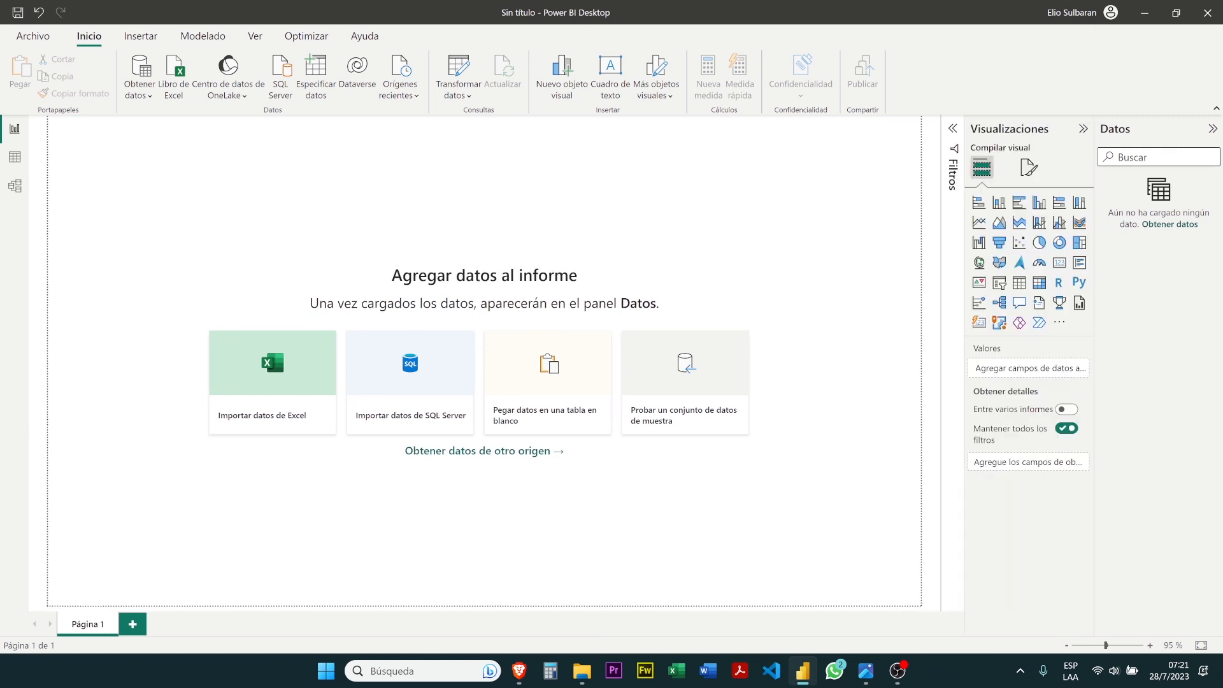
pyautogui.click(1210, 130)
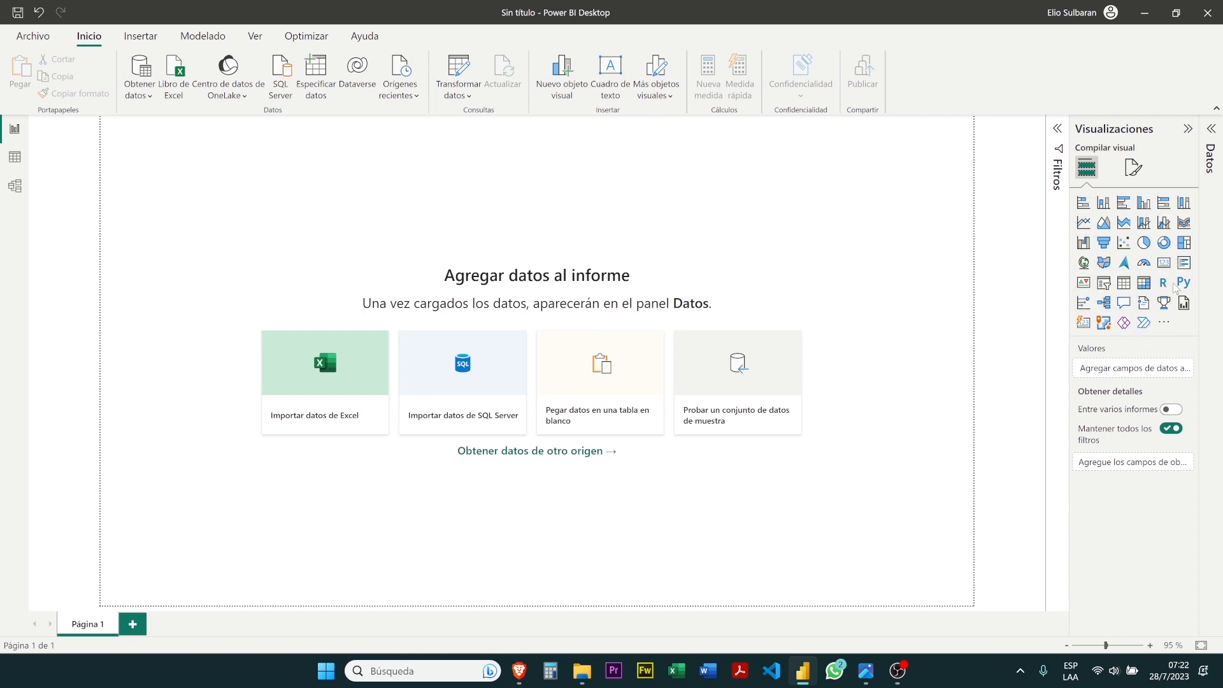
# Browse the catalogue of additional Power BI visuals available to import, and close it without adding any
pyautogui.click(1163, 323)
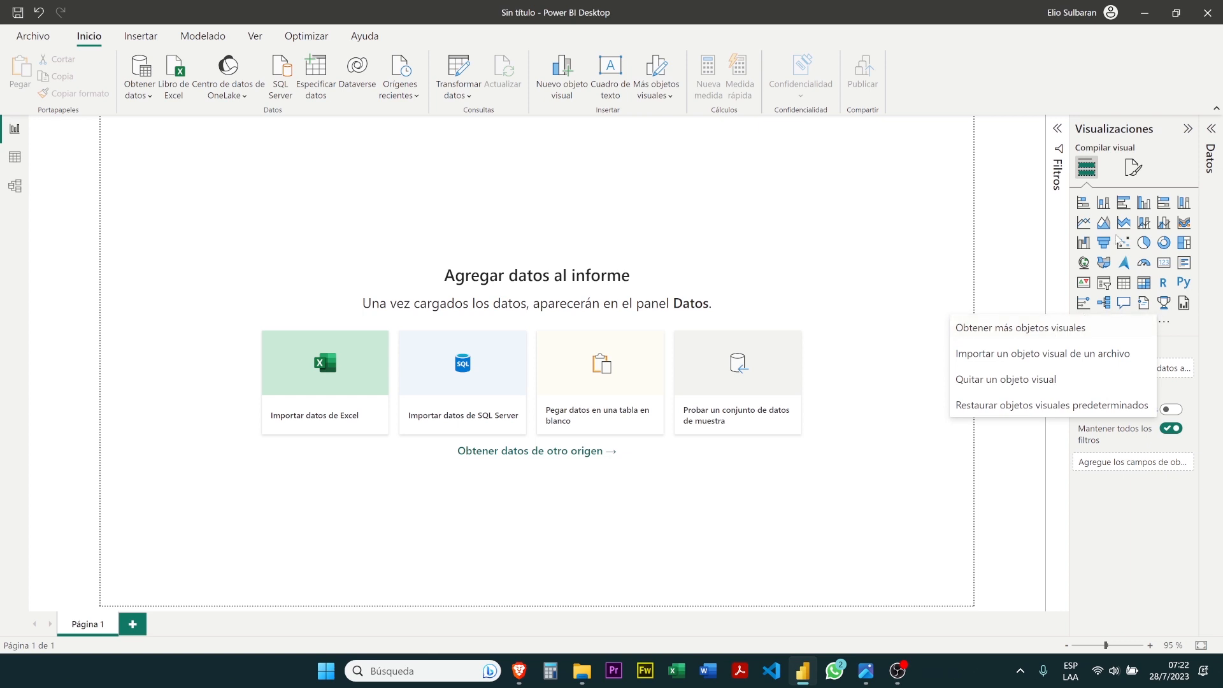
pyautogui.click(1054, 328)
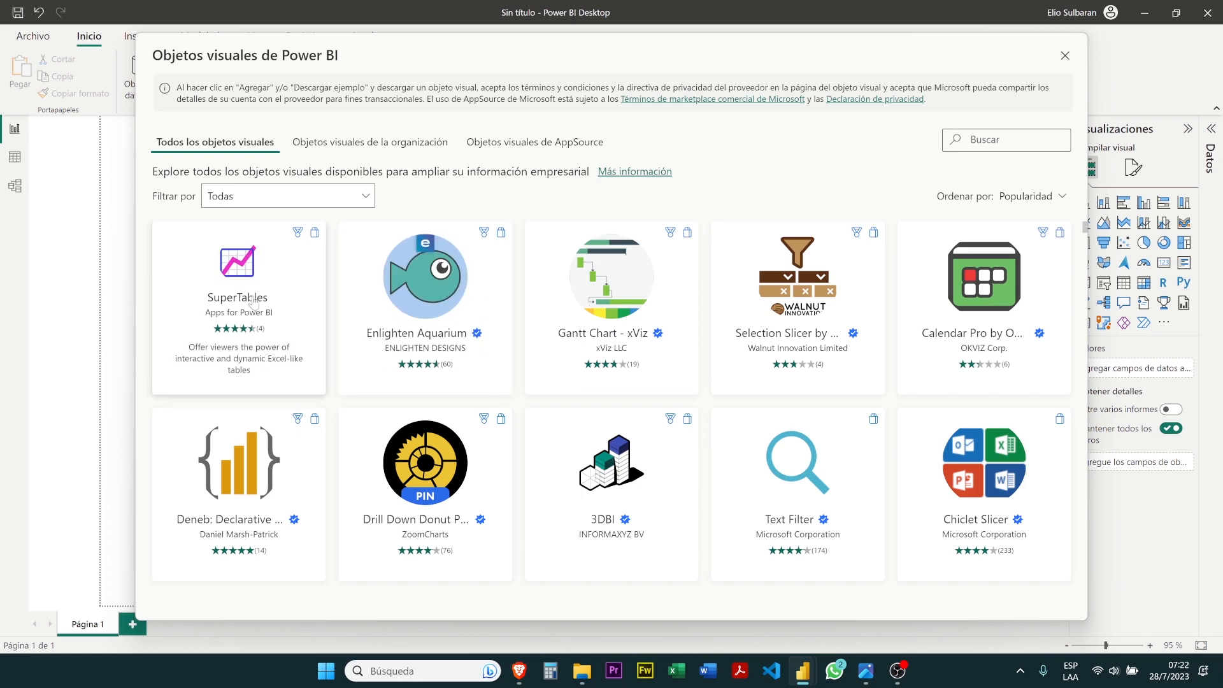
pyautogui.scroll(-1, 254, 302)
pyautogui.scroll(-5, 253, 312)
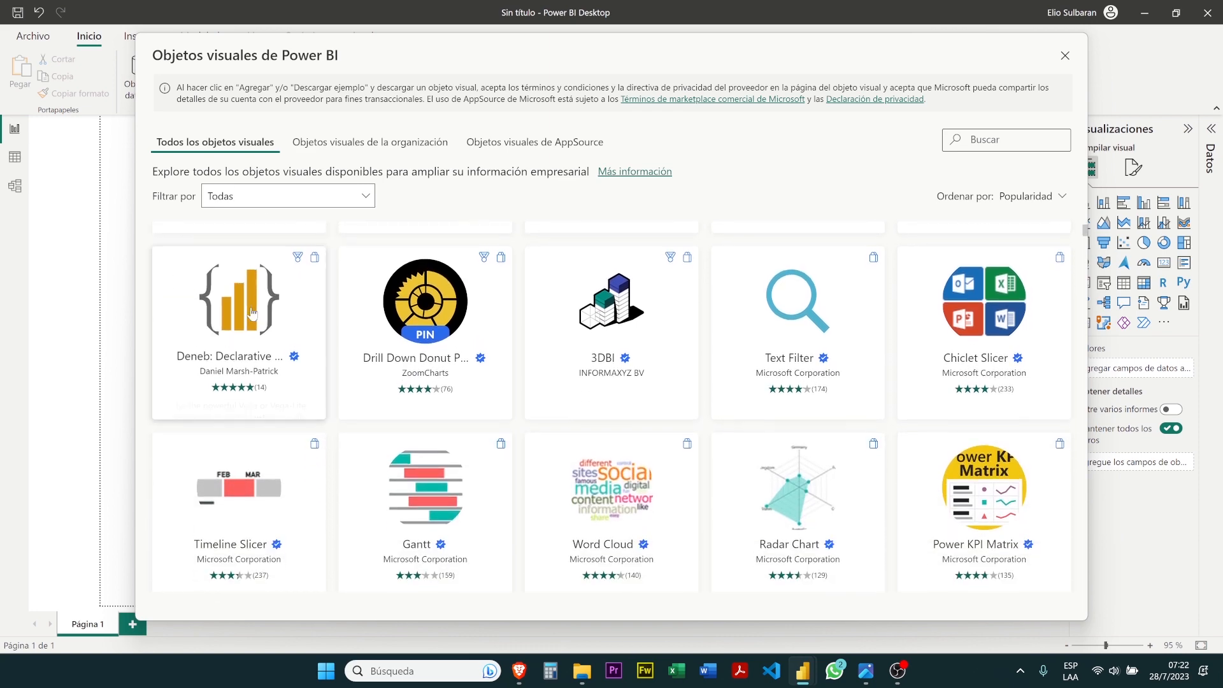
pyautogui.scroll(-2, 253, 312)
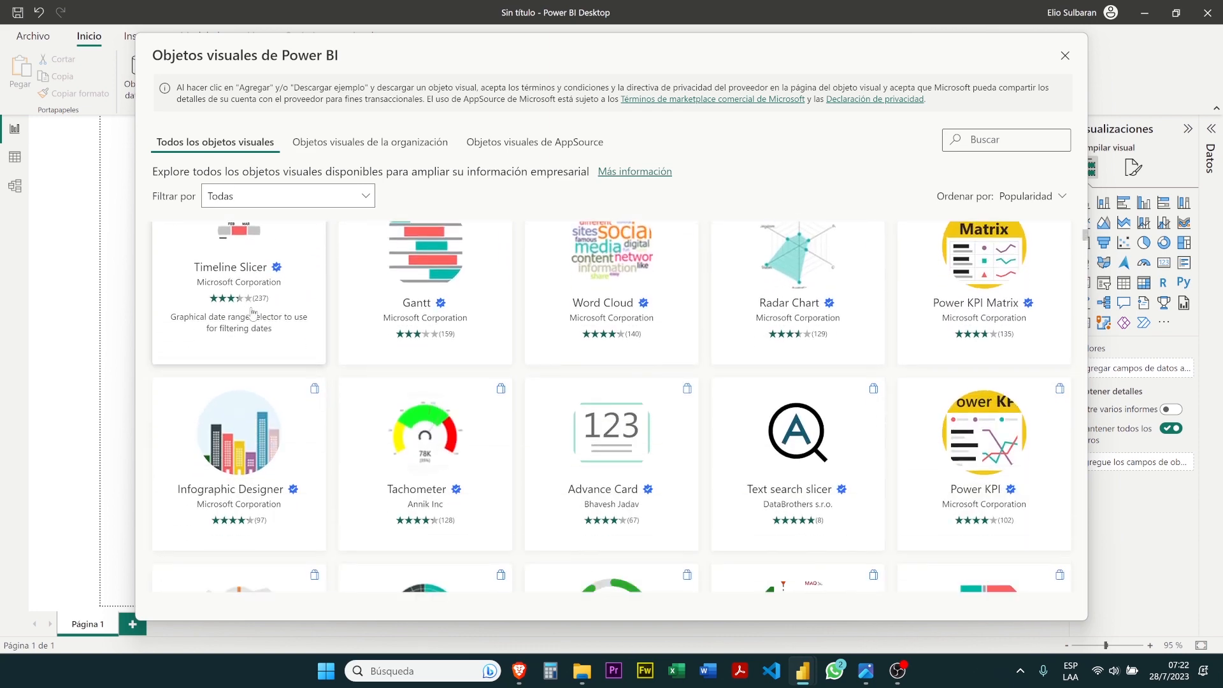
pyautogui.scroll(-7, 253, 312)
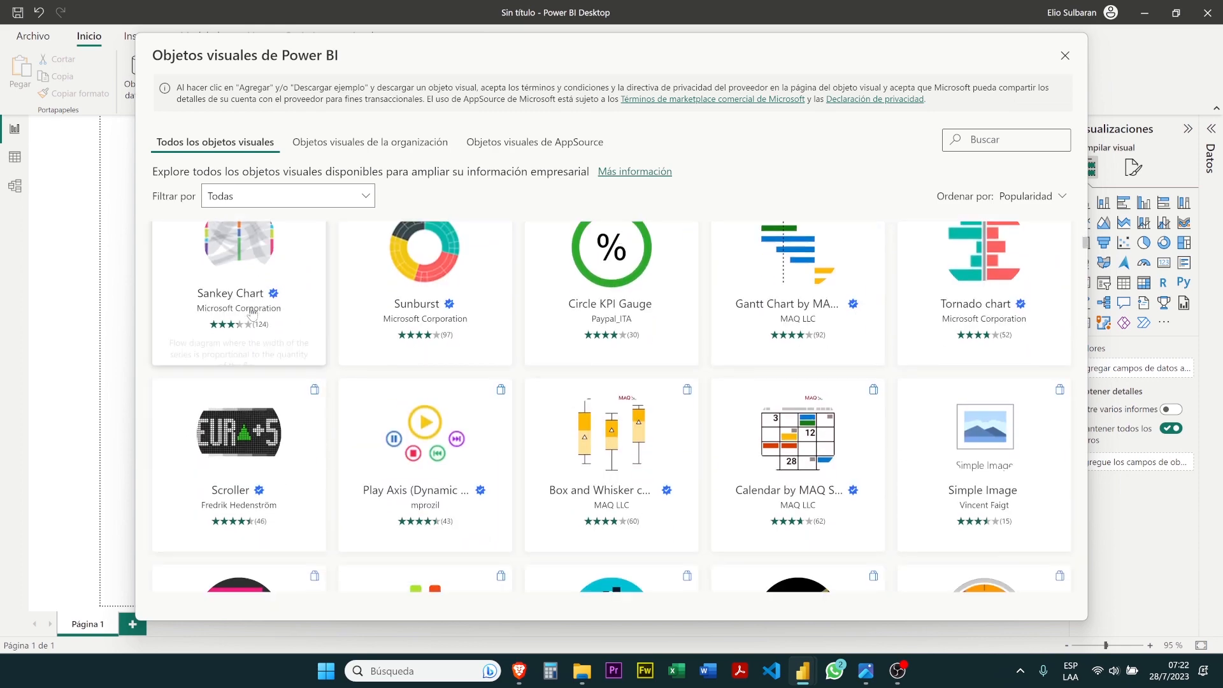
pyautogui.scroll(-6, 253, 312)
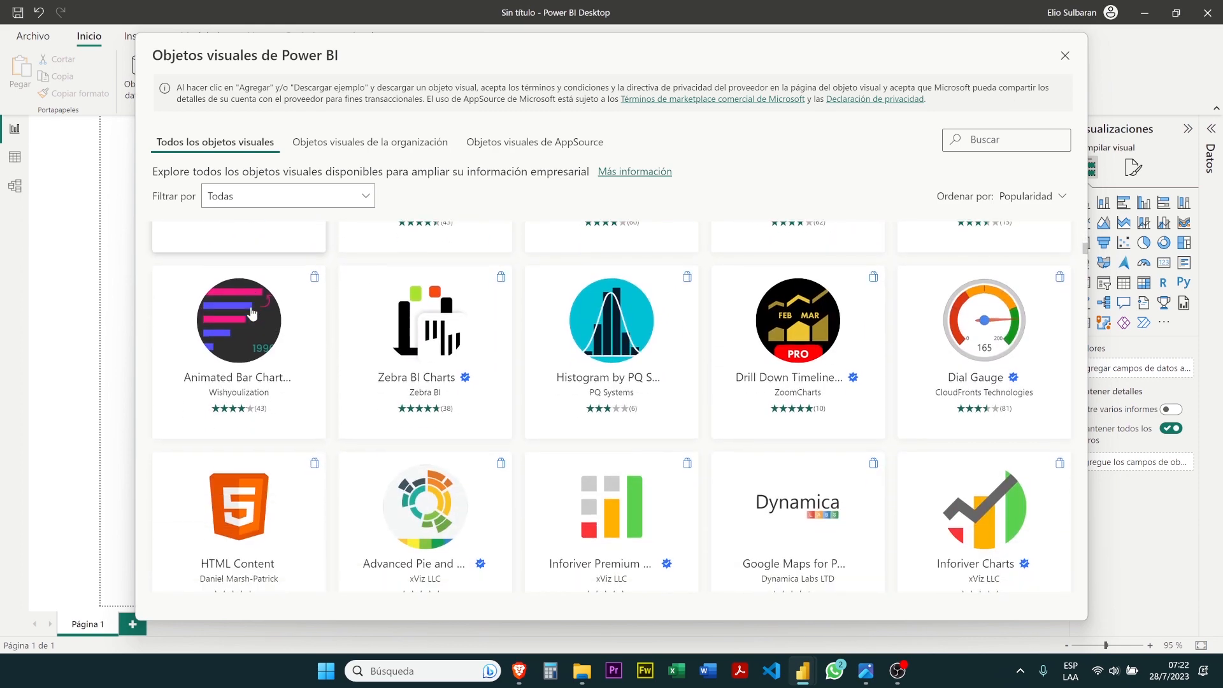
pyautogui.scroll(-3, 253, 312)
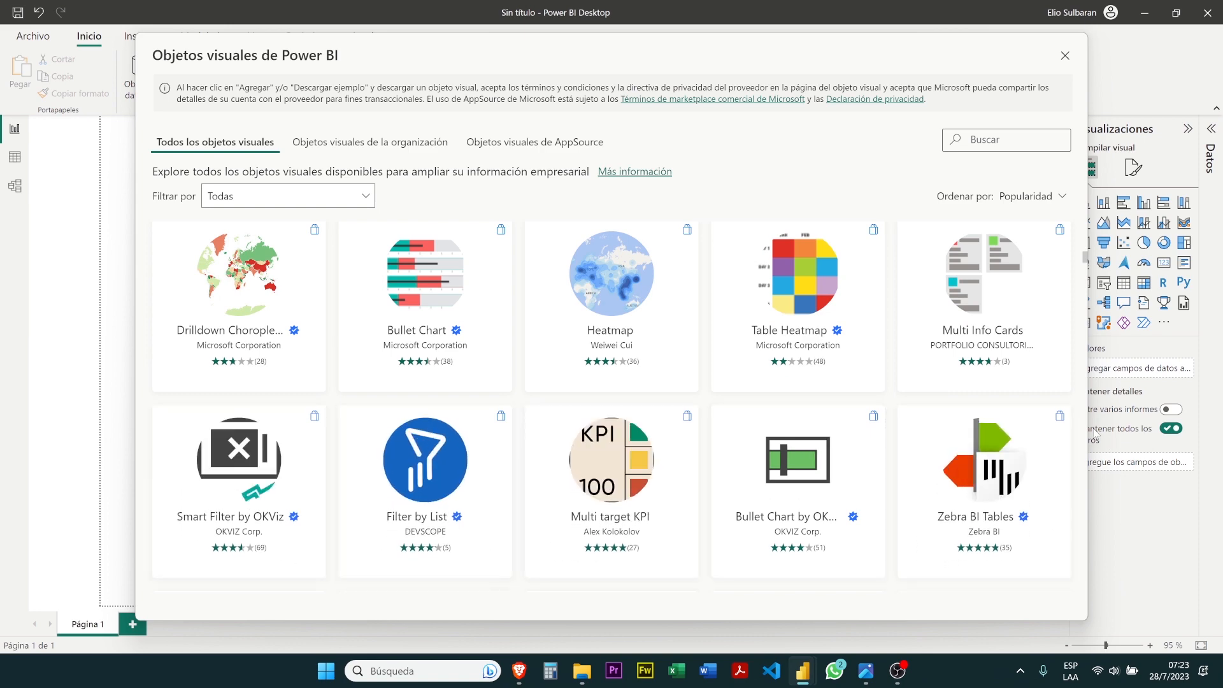
pyautogui.scroll(5, 1089, 274)
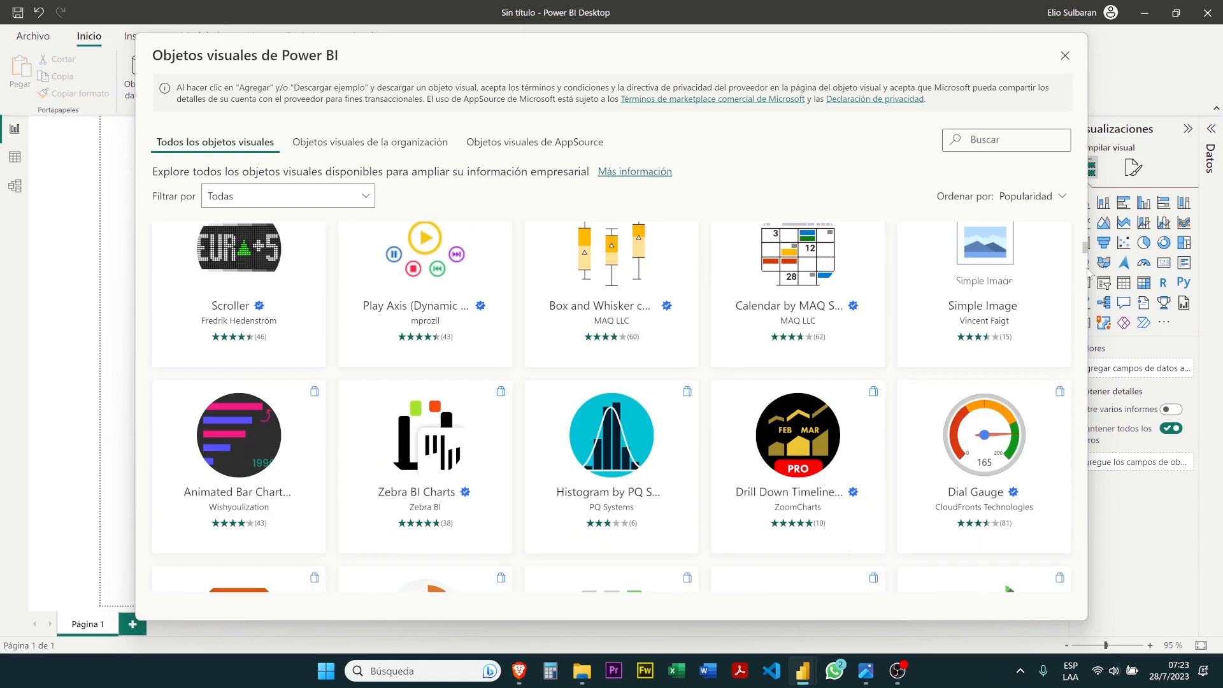
pyautogui.scroll(3, 1089, 274)
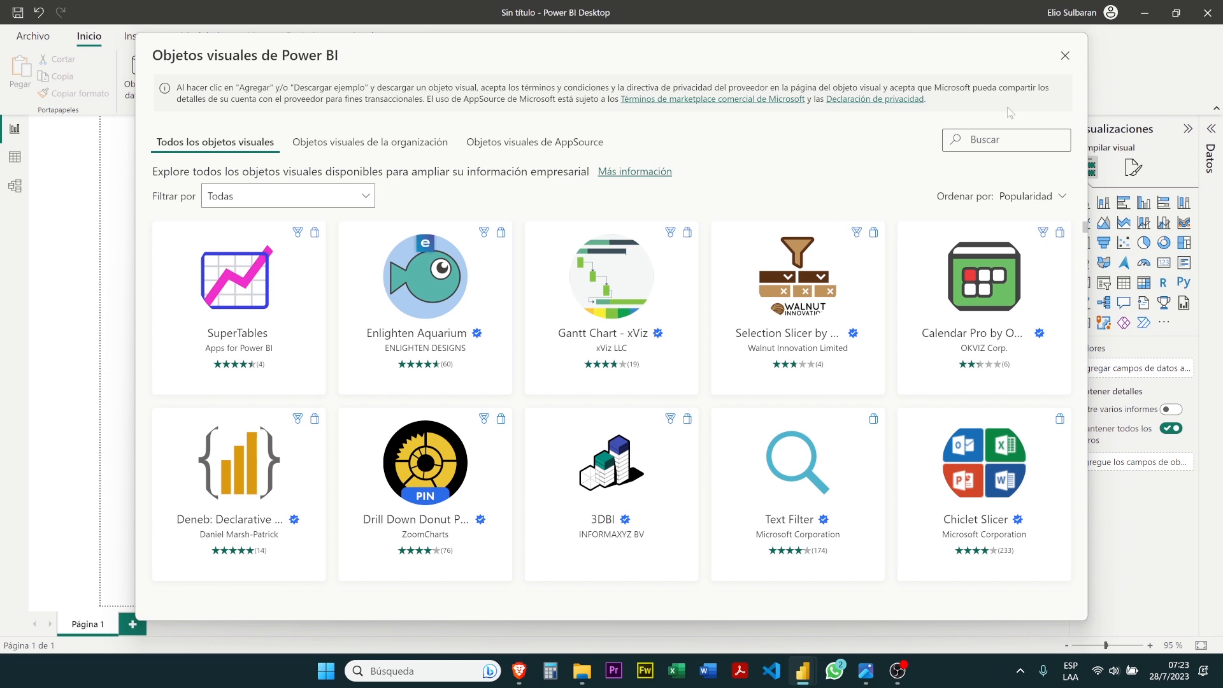
pyautogui.click(1065, 56)
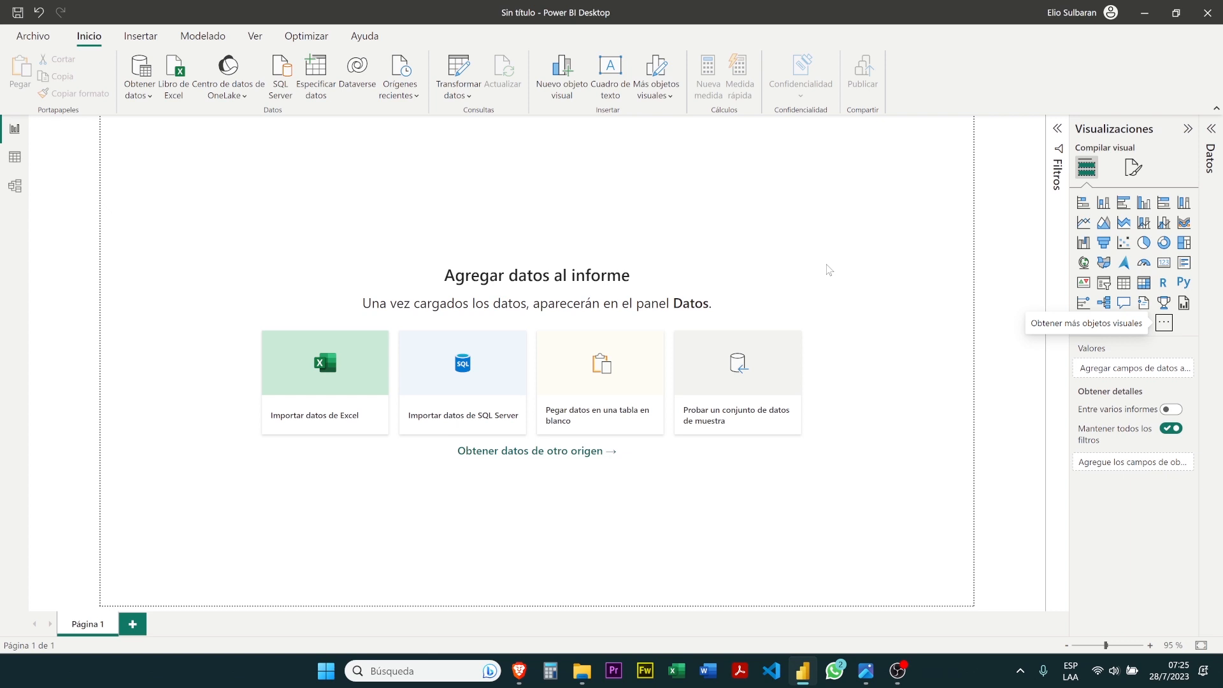
# View the signed-in account's details, close them and collapse the Visualizaciones pane
pyautogui.click(1075, 18)
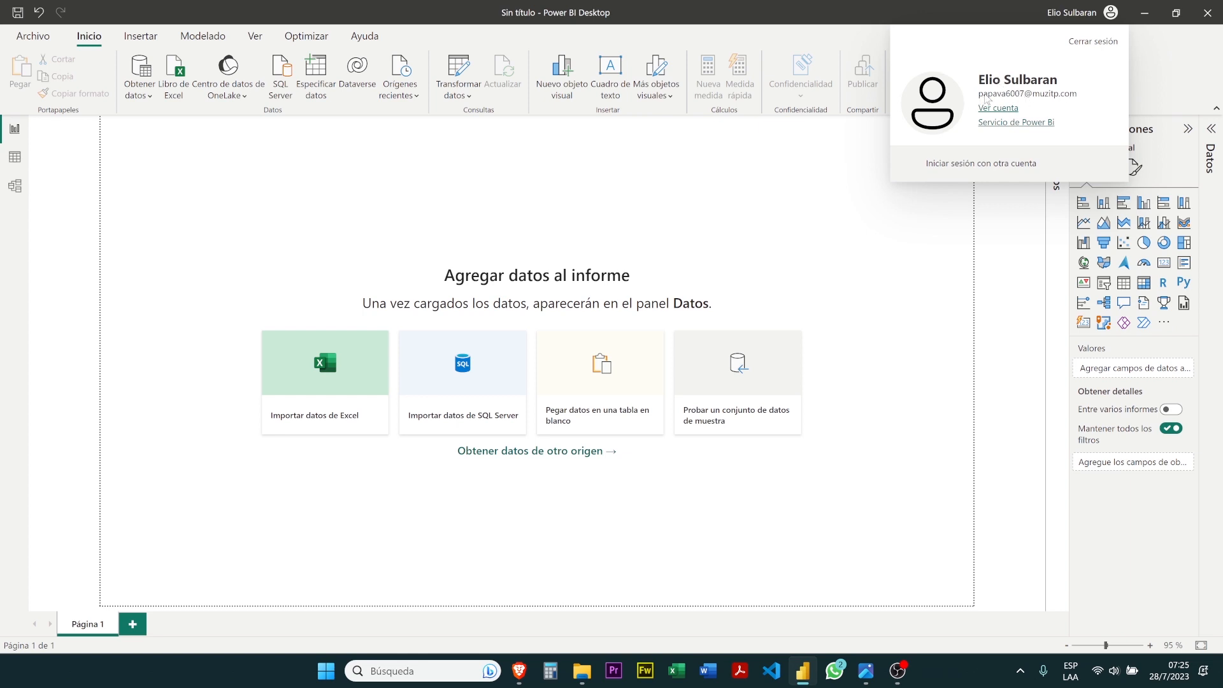
pyautogui.click(903, 236)
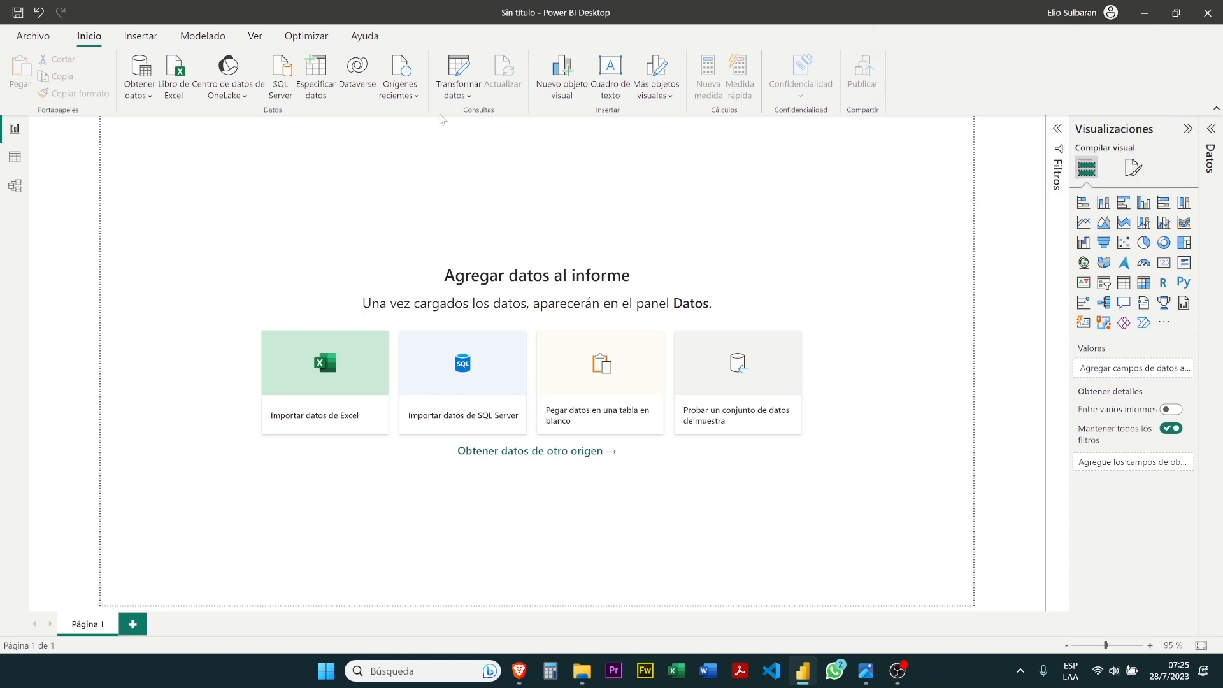
pyautogui.click(1188, 130)
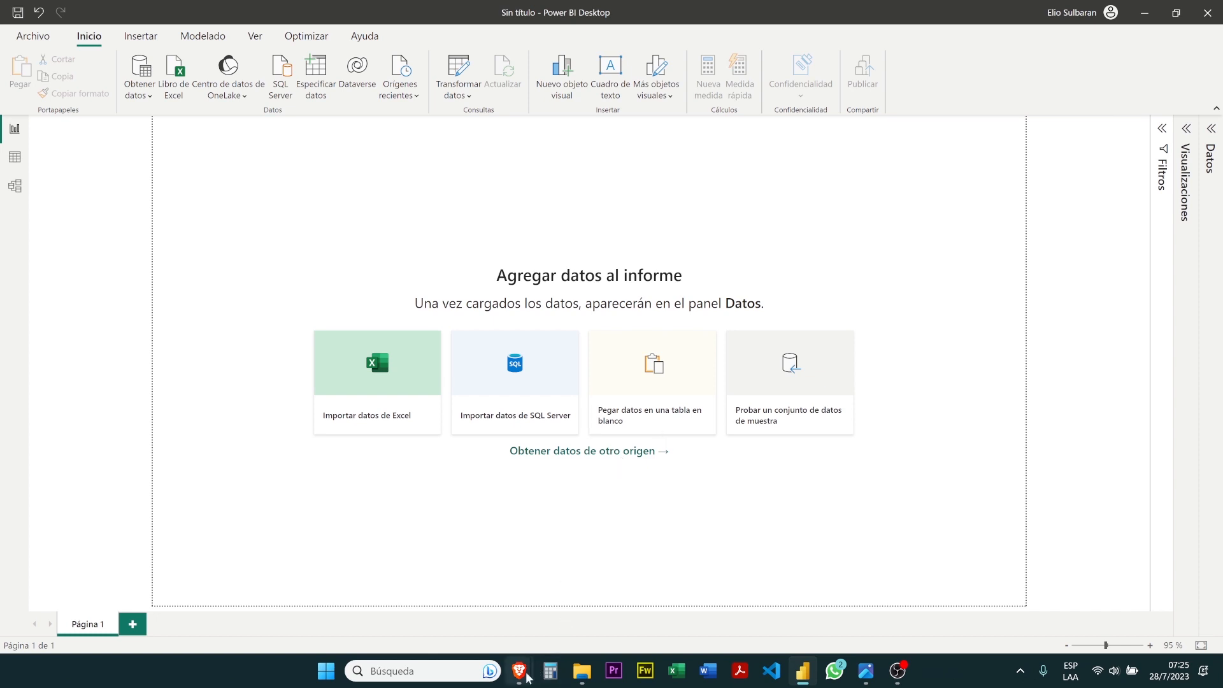
# Switch to the Brave browser and open the pricing page of the Power BI website
pyautogui.moveTo(527, 677)
pyautogui.moveTo(506, 632)
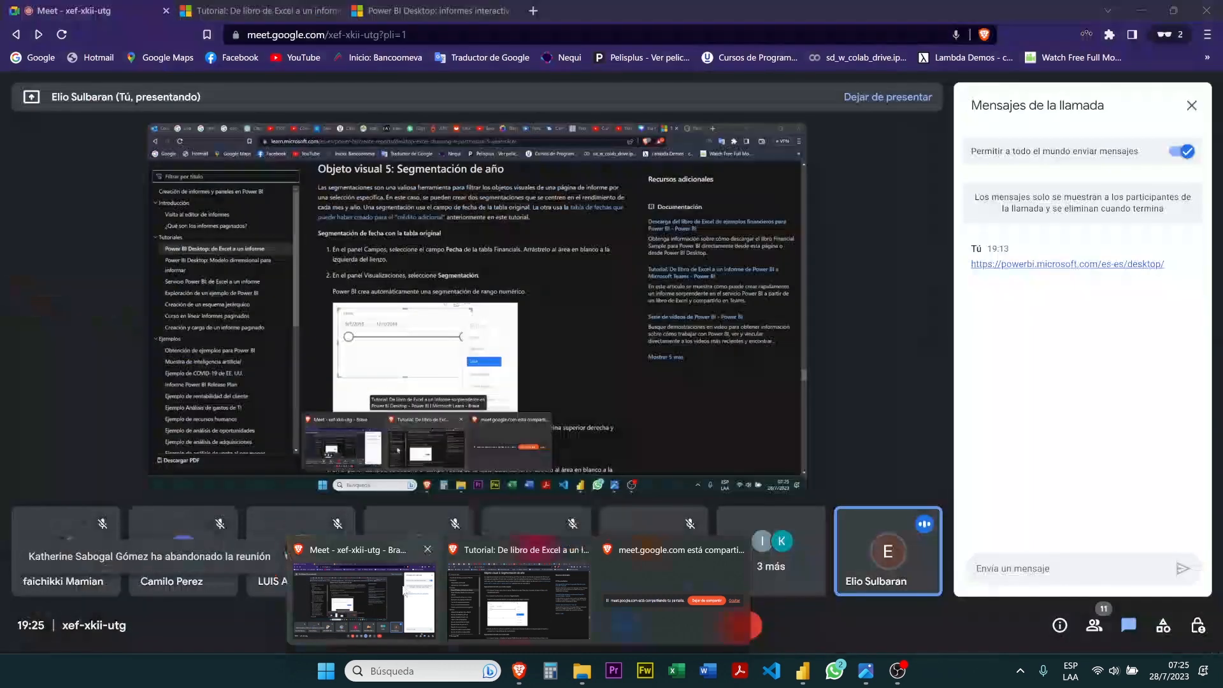
pyautogui.click(403, 584)
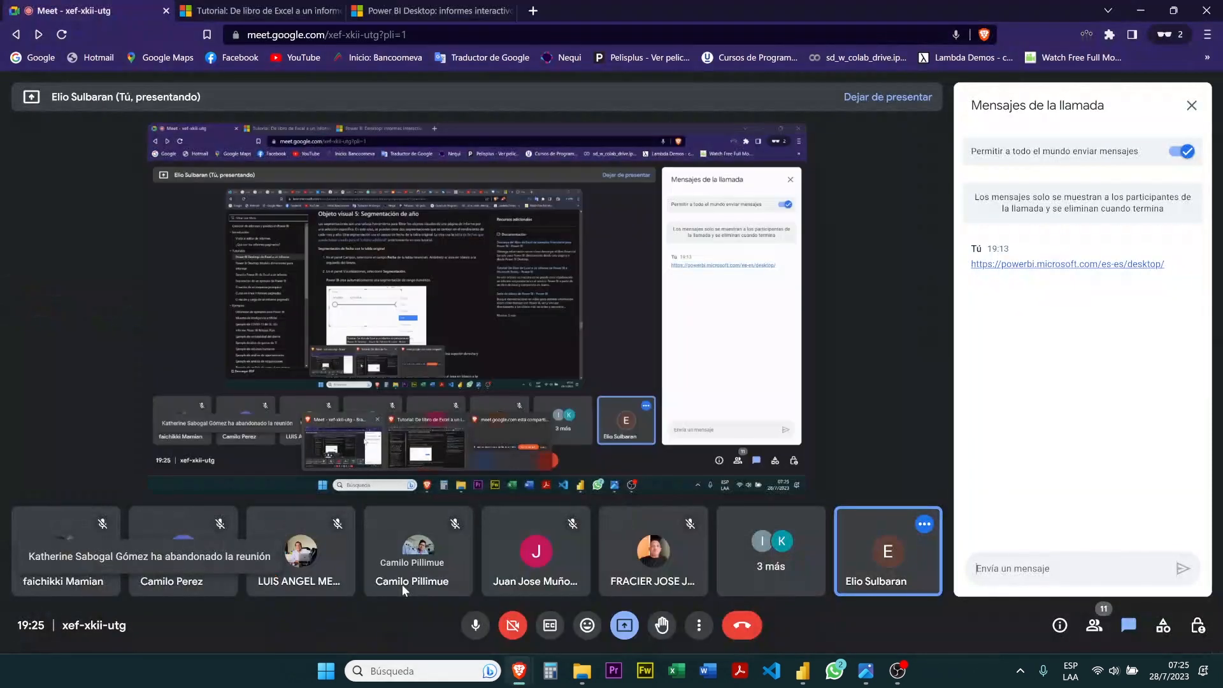
pyautogui.click(492, 8)
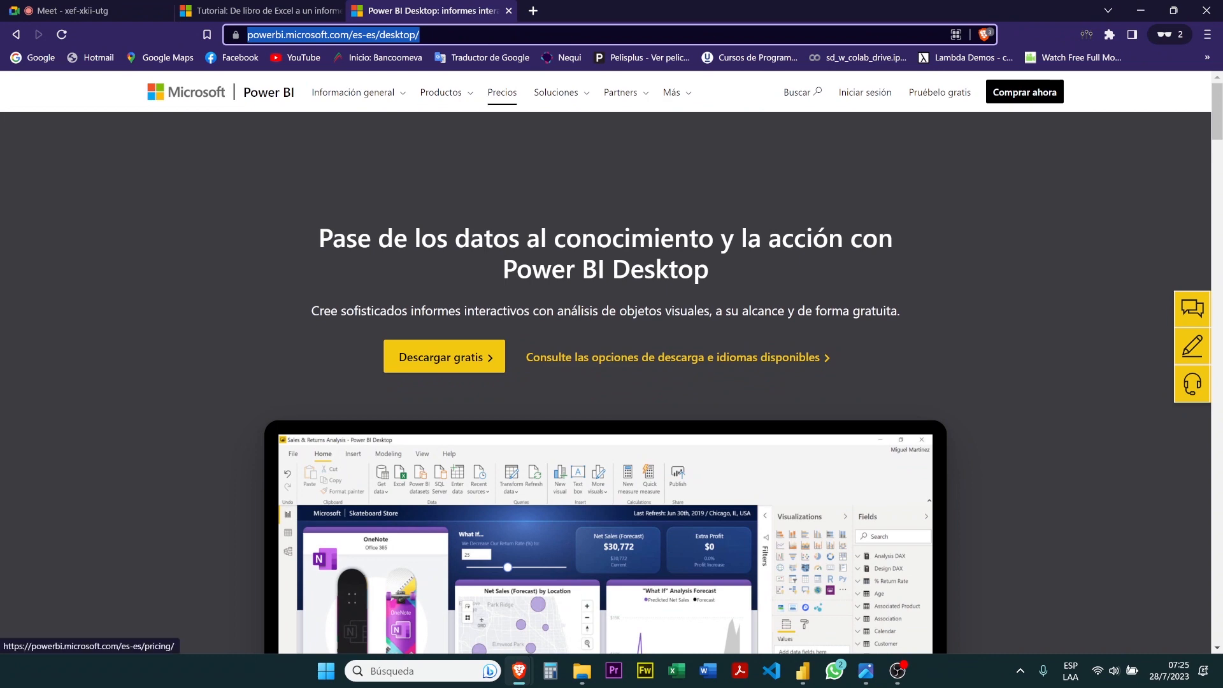
pyautogui.click(485, 96)
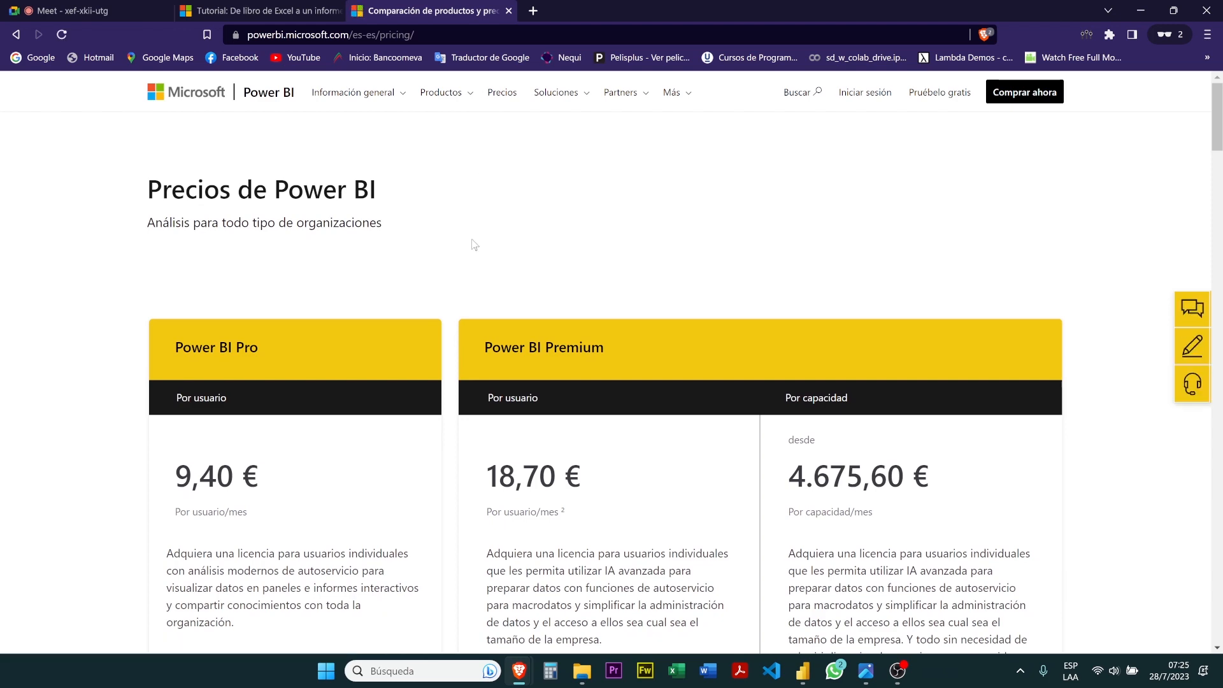
# Examine the prices and included features of the Power BI Pro and Power BI Premium plans
pyautogui.scroll(-4, 474, 244)
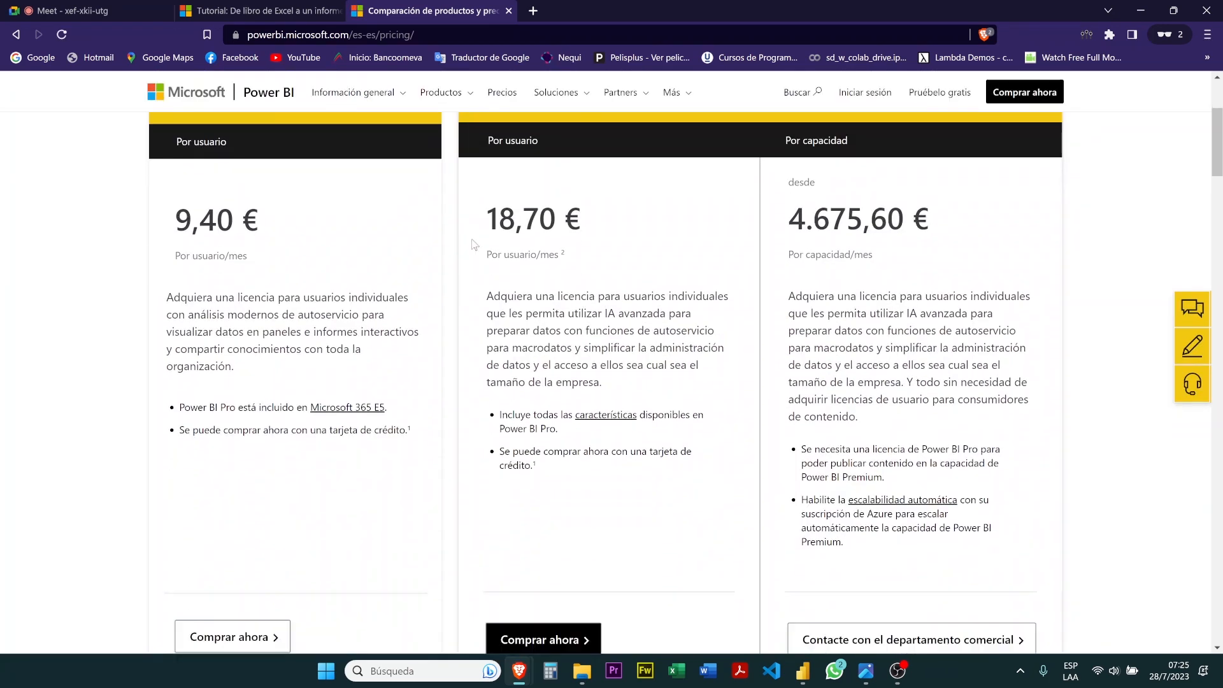
pyautogui.scroll(-12, 472, 246)
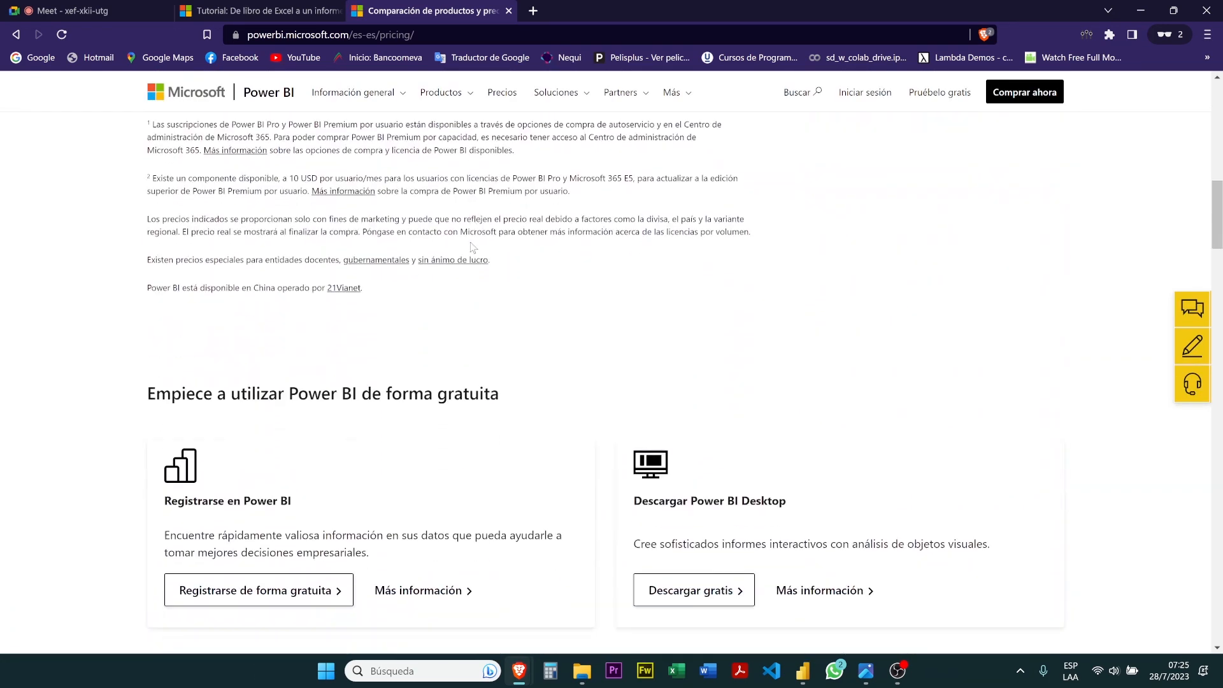
pyautogui.scroll(10, 473, 247)
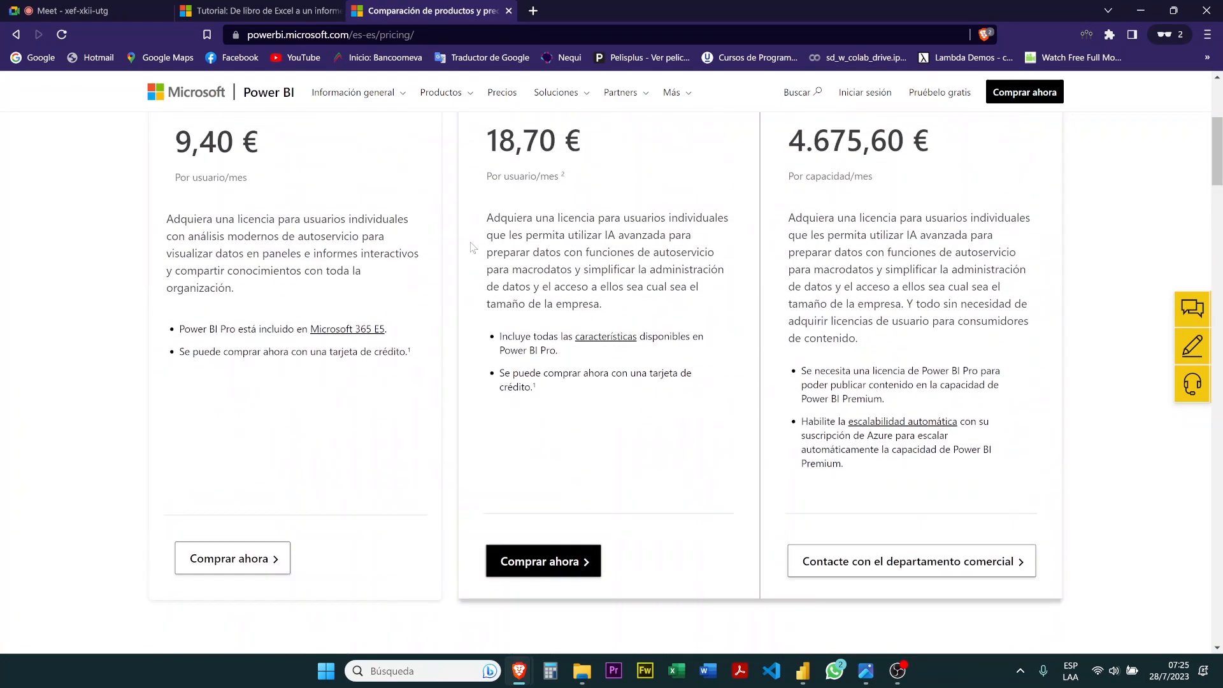
pyautogui.scroll(3, 472, 246)
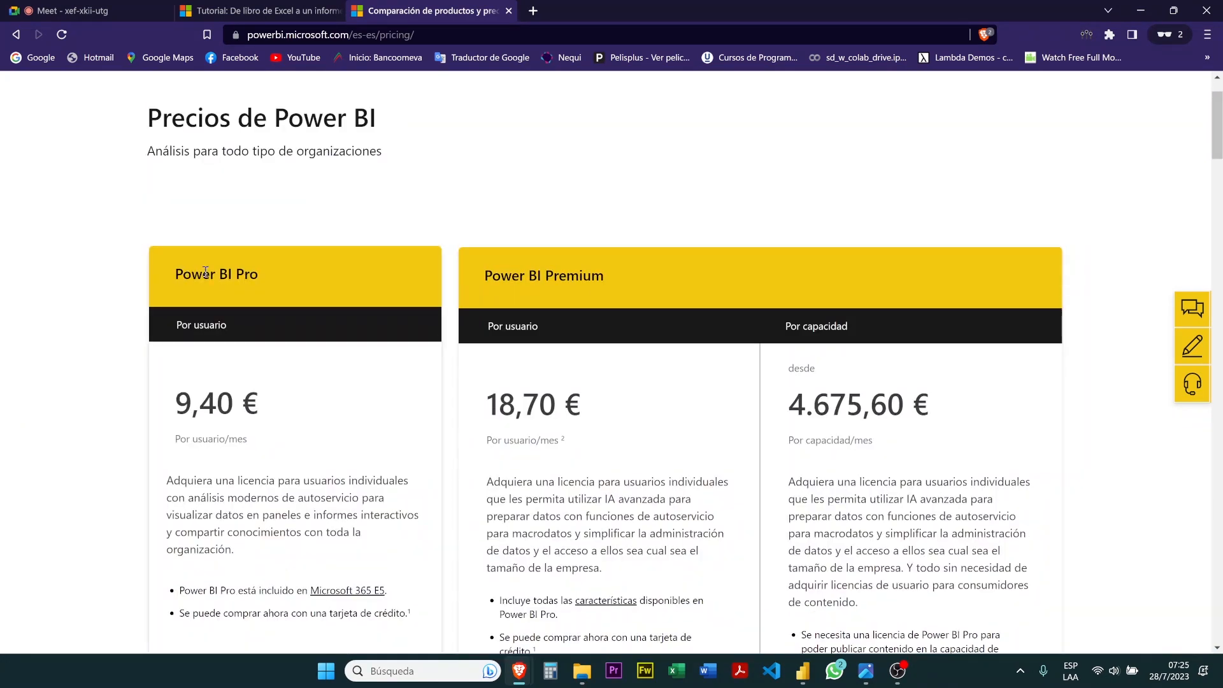
pyautogui.scroll(-2, 226, 303)
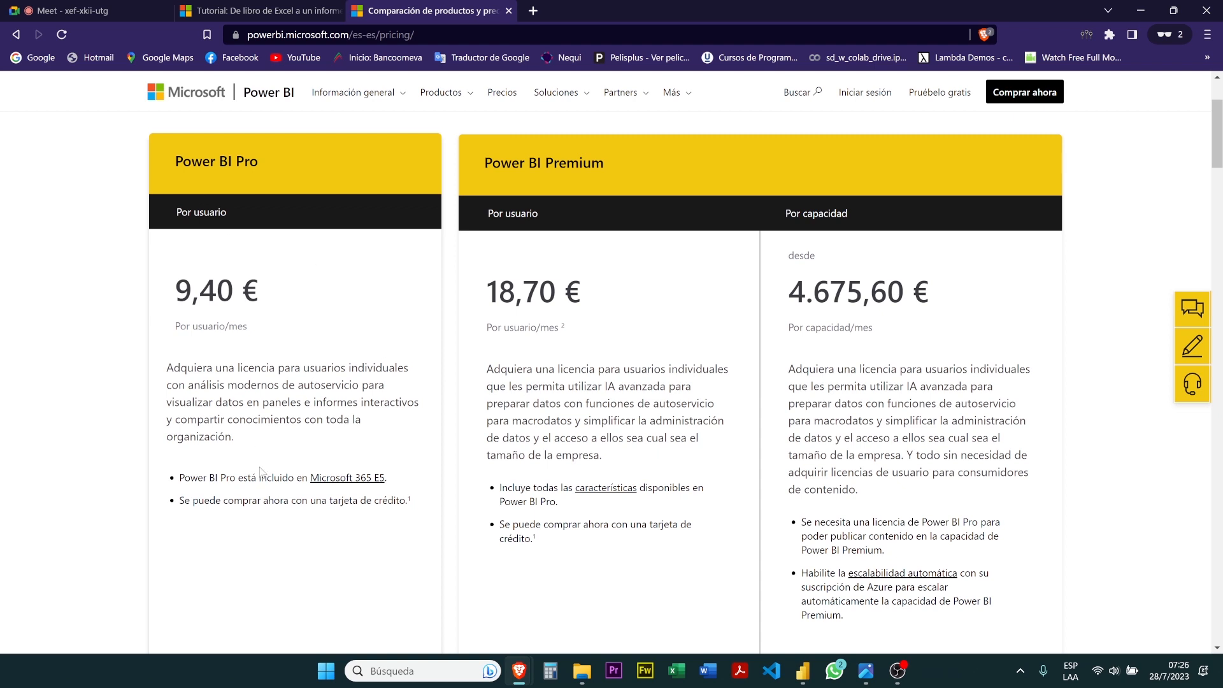
# Compare the Power BI Pro, Premium per-user and Premium per-capacity prices and descriptions, and the first sections of the plan feature table
pyautogui.scroll(-3, 404, 498)
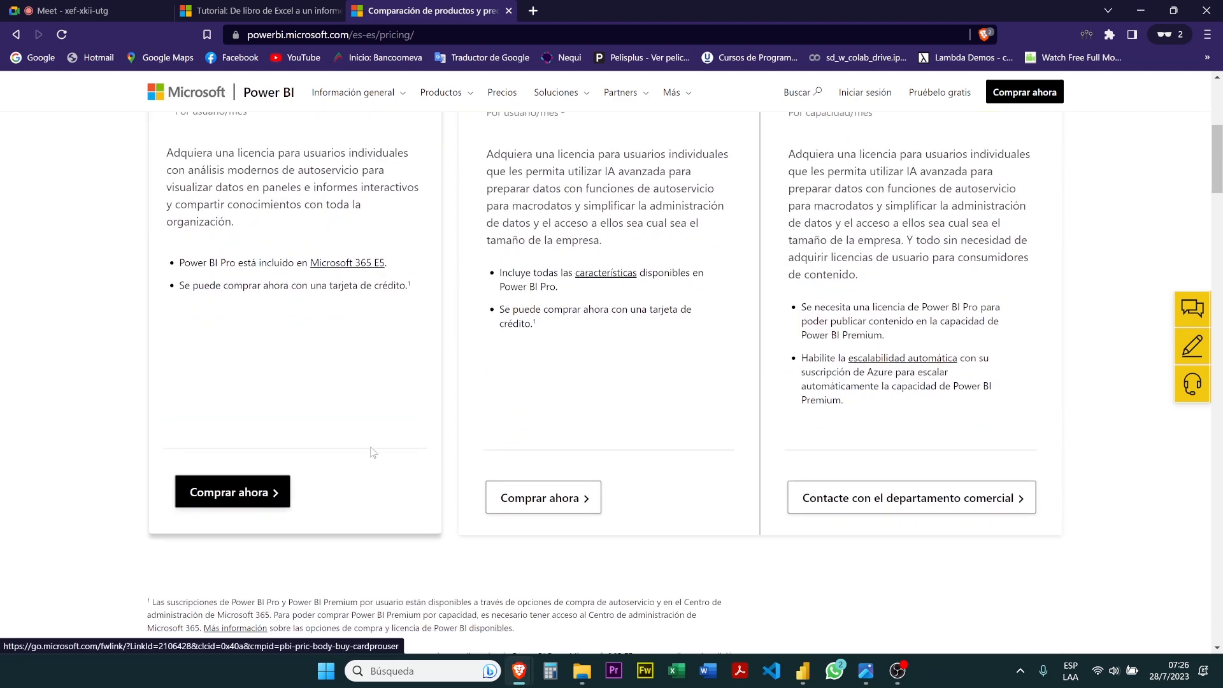
pyautogui.scroll(3, 591, 183)
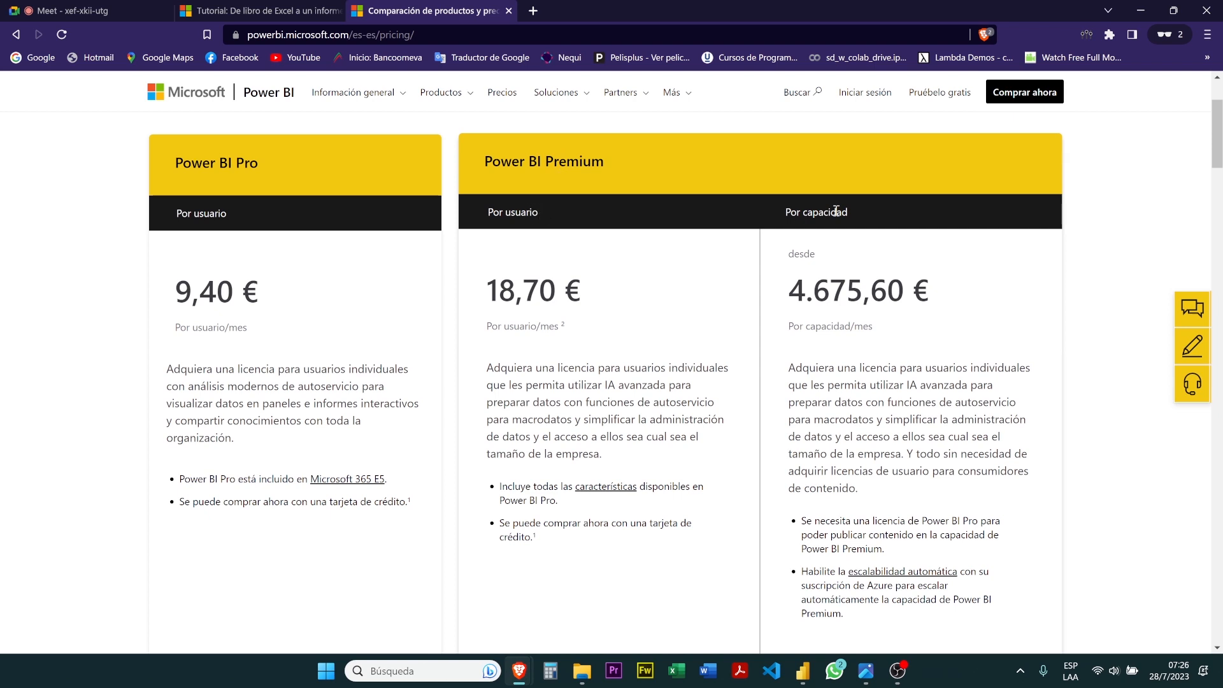
pyautogui.moveTo(786, 212); pyautogui.dragTo(865, 215)
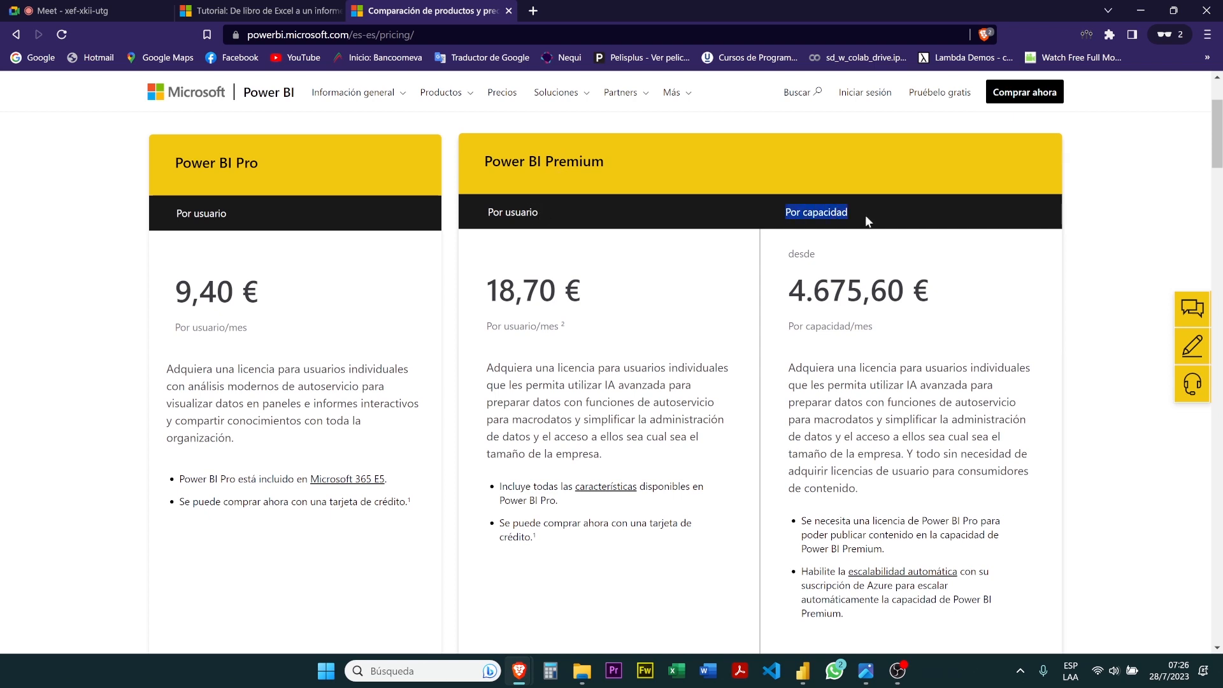
pyautogui.click(877, 318)
pyautogui.scroll(-1, 877, 319)
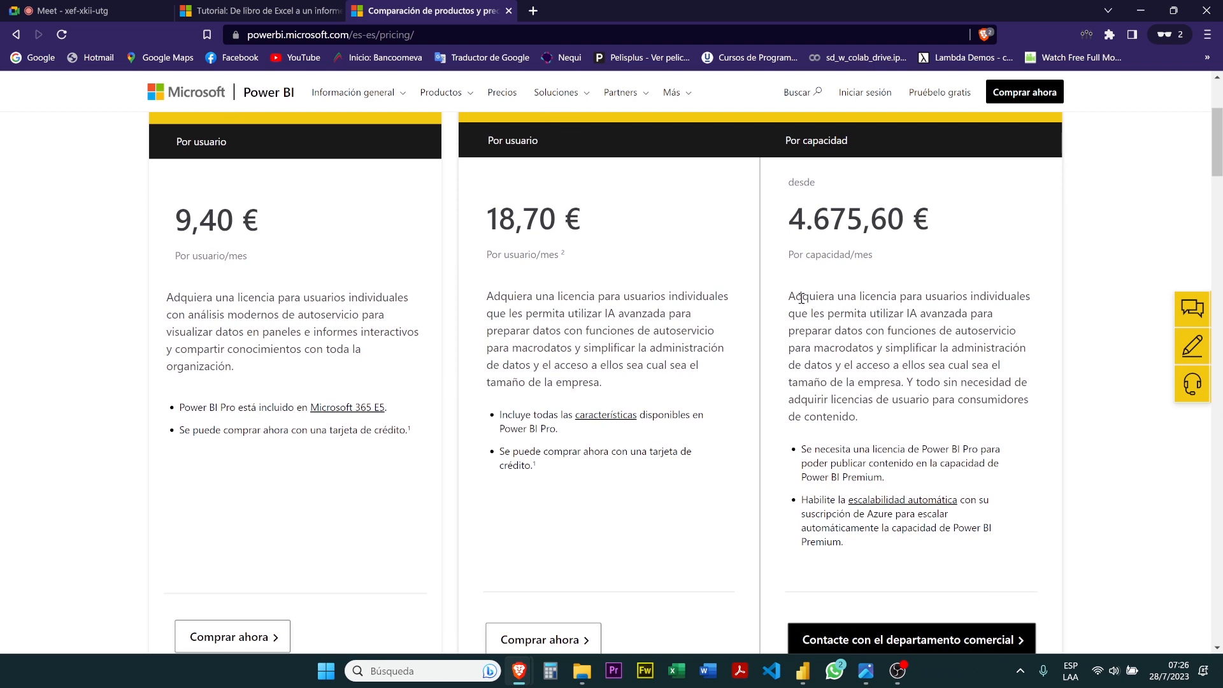
pyautogui.moveTo(801, 297); pyautogui.dragTo(923, 318)
pyautogui.moveTo(795, 332); pyautogui.dragTo(981, 333)
pyautogui.moveTo(814, 347); pyautogui.dragTo(989, 400)
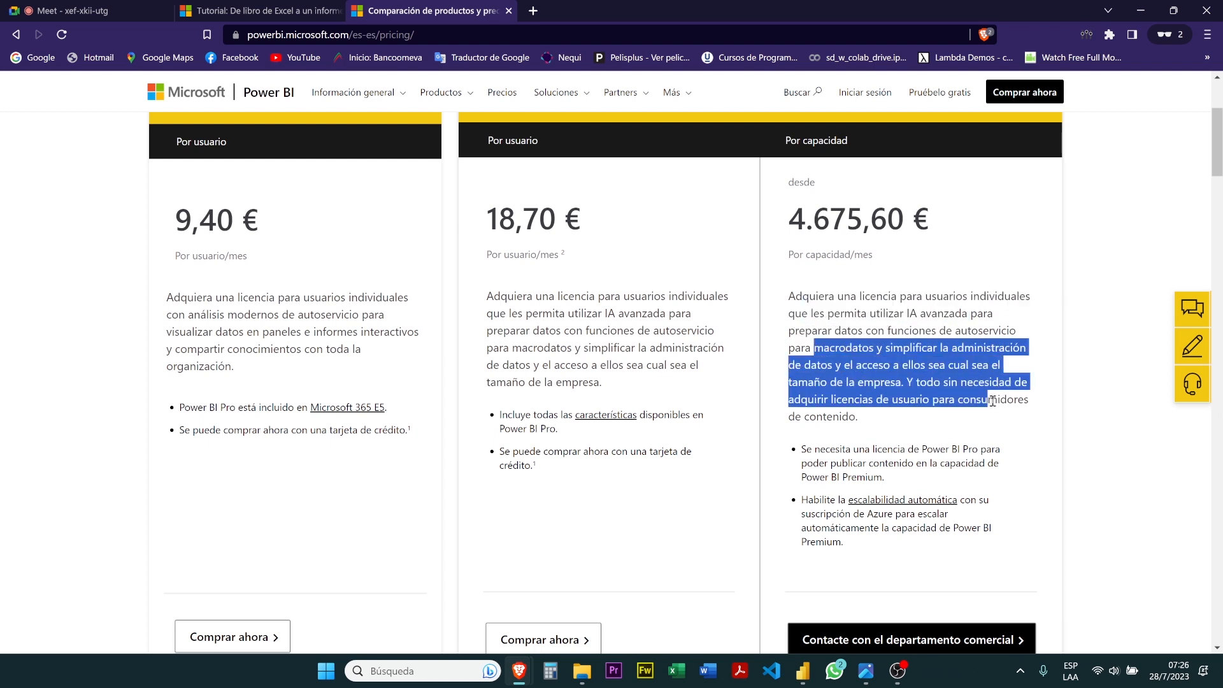
pyautogui.moveTo(808, 218); pyautogui.dragTo(912, 220)
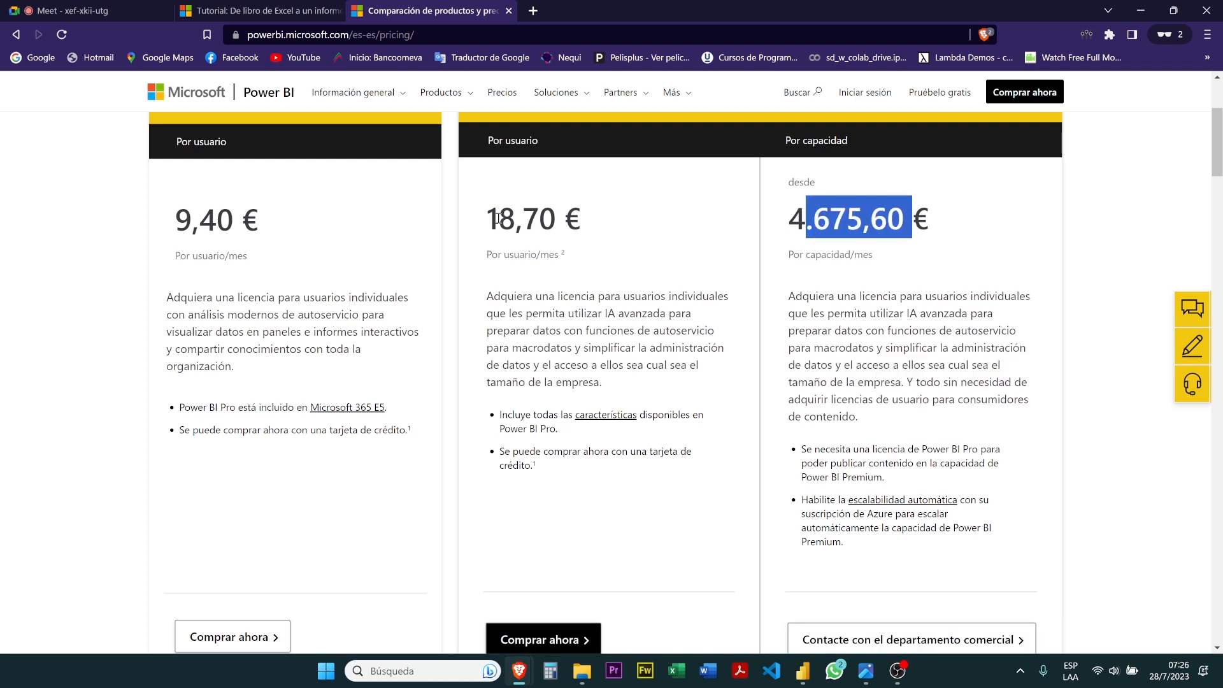
pyautogui.moveTo(497, 218); pyautogui.dragTo(581, 219)
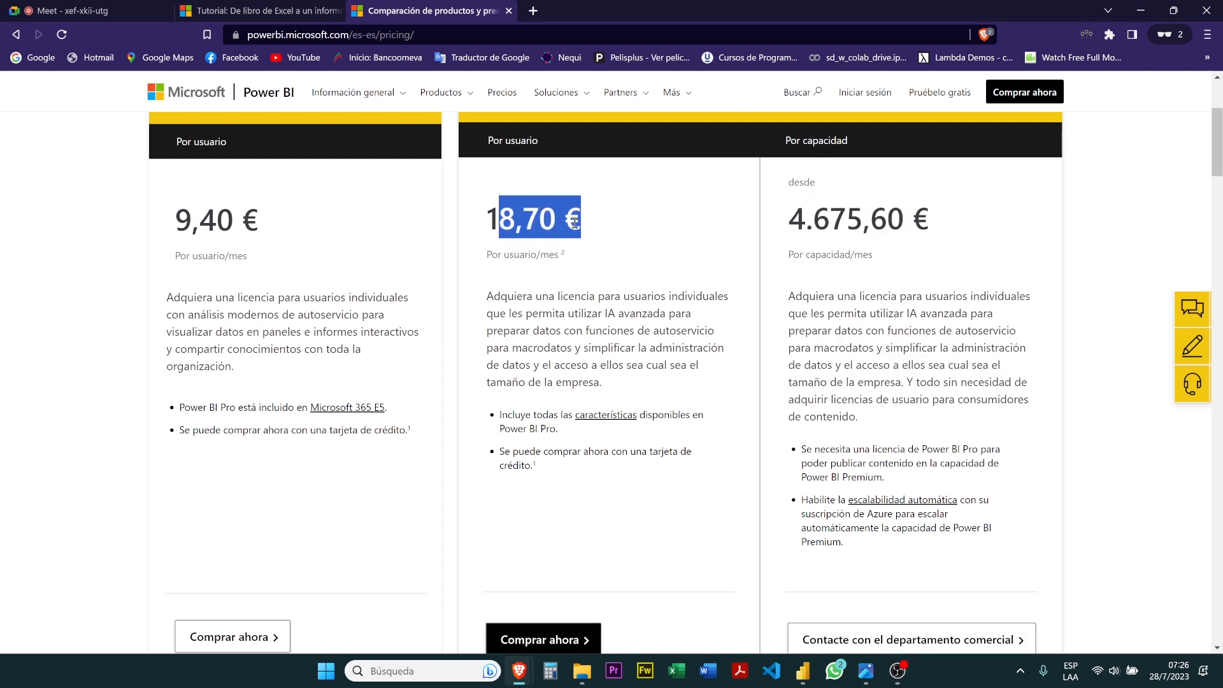
pyautogui.click(578, 327)
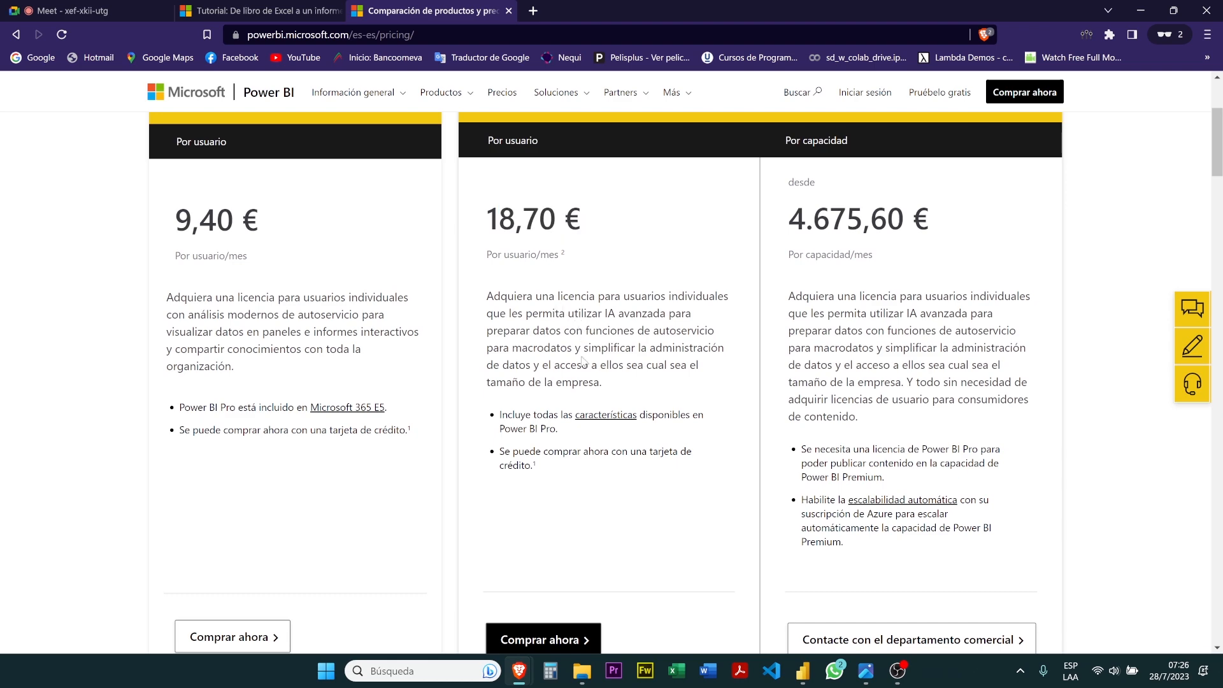
pyautogui.scroll(-20, 581, 360)
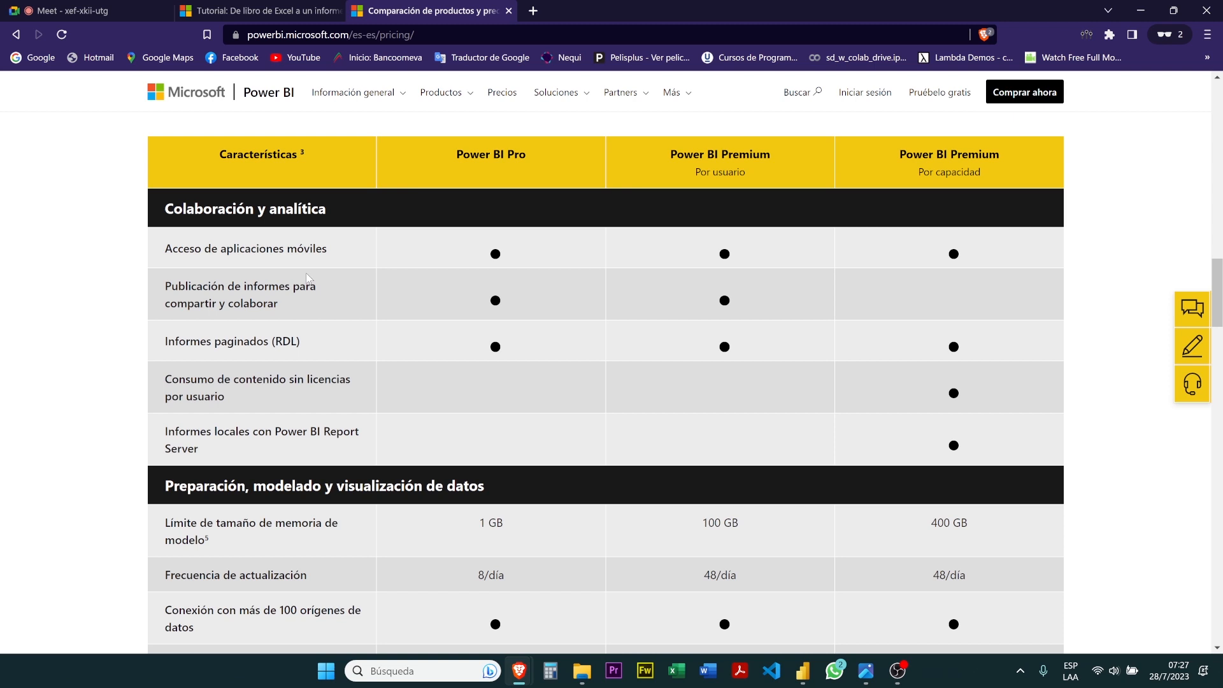
pyautogui.scroll(-1, 306, 272)
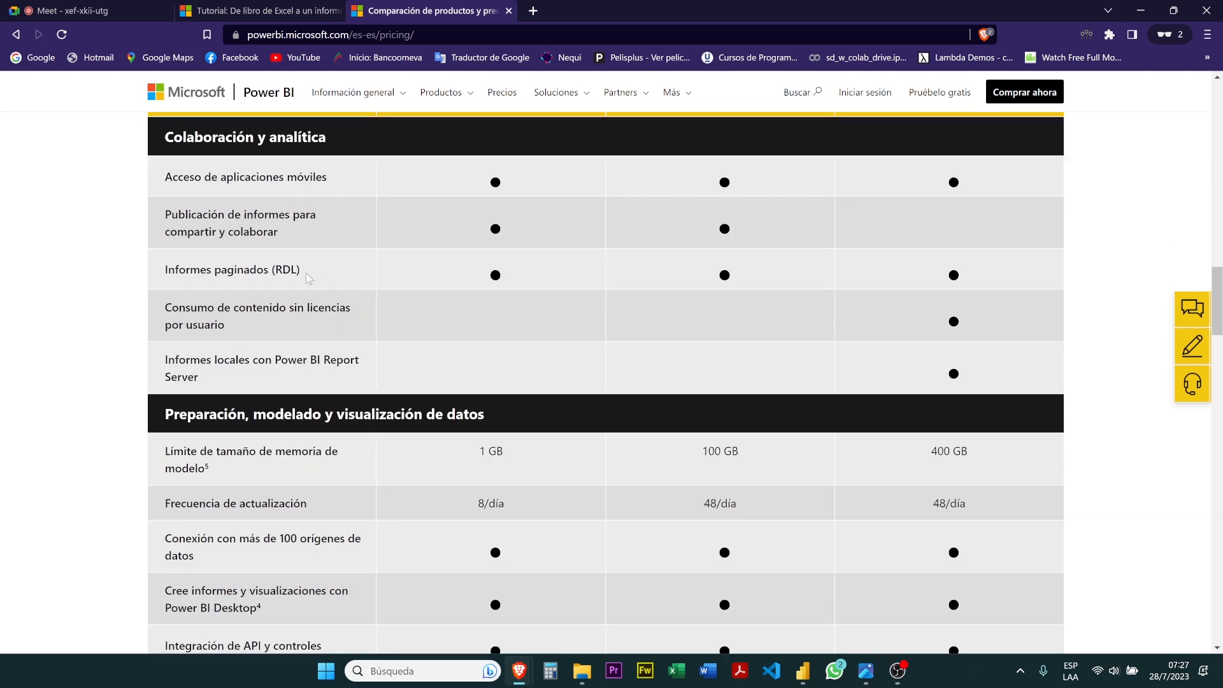
pyautogui.scroll(1, 305, 273)
# Copy the address of the Power BI pricing page and send it in the Google Meet call chat
pyautogui.click(440, 28)
pyautogui.hotkey('ctrl', 'c')
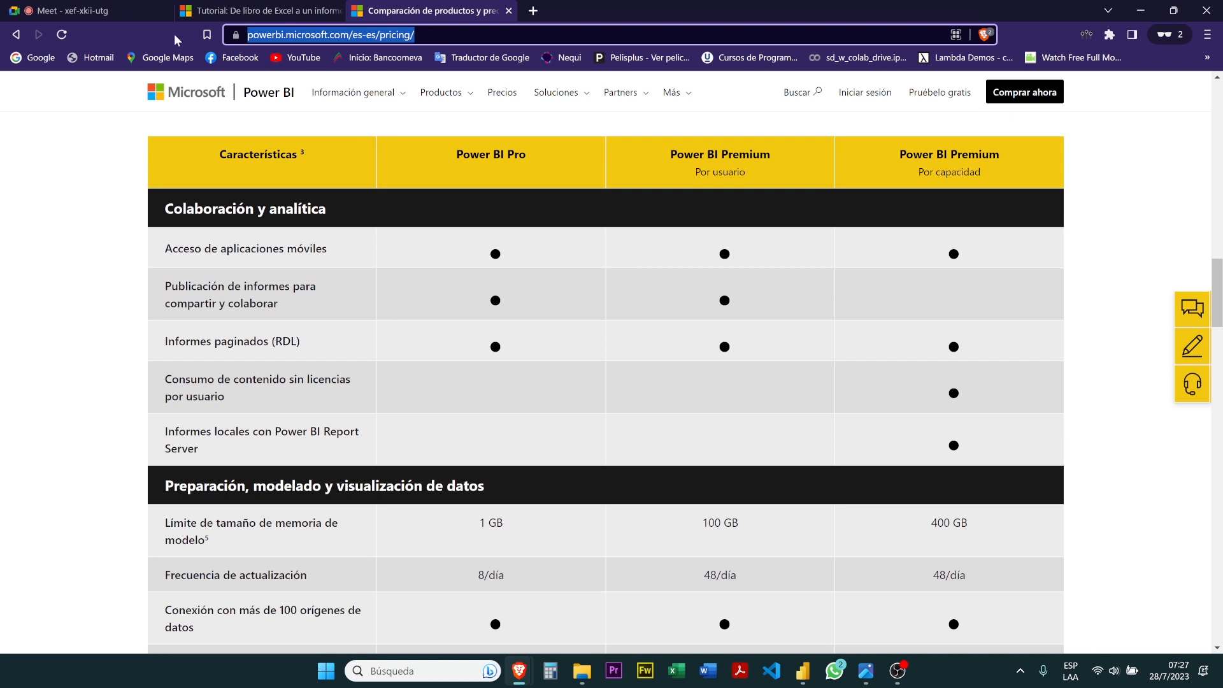
pyautogui.click(110, 9)
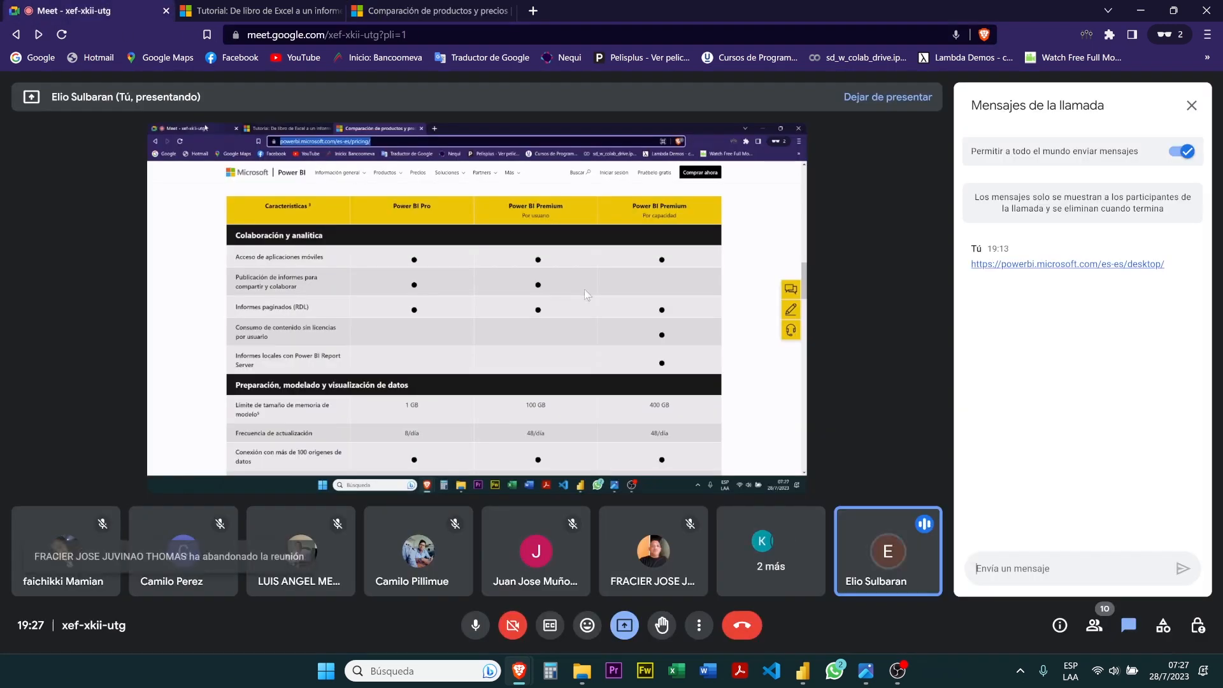
pyautogui.click(1045, 561)
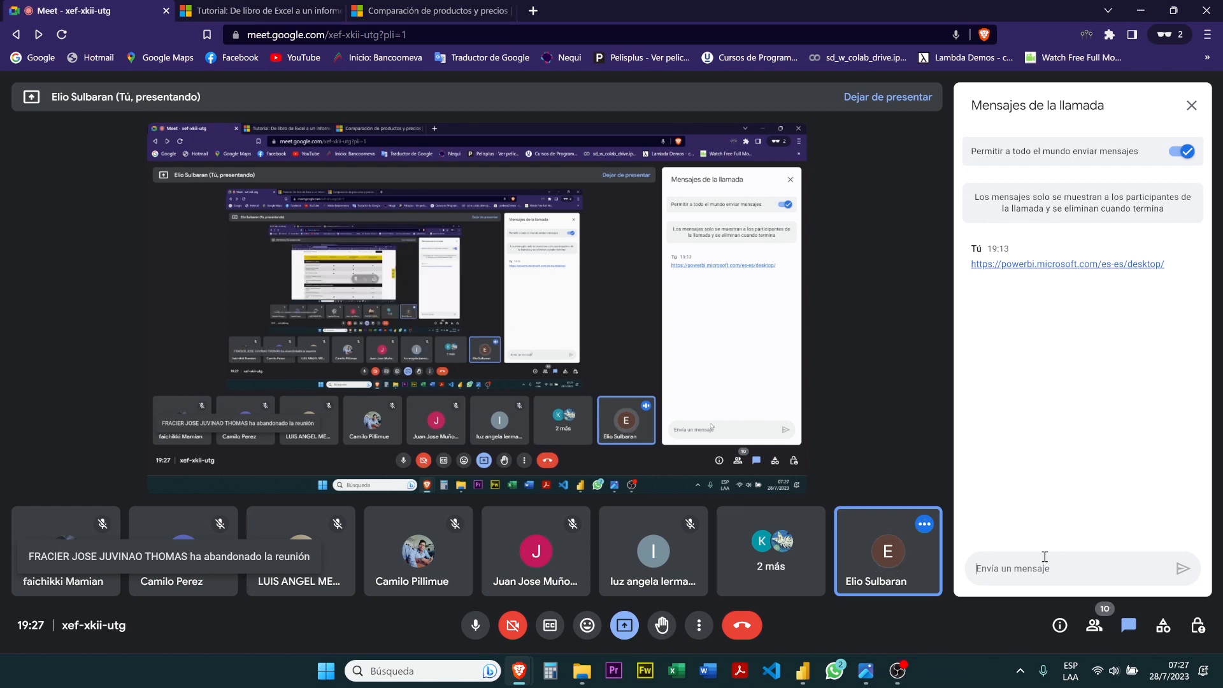
pyautogui.hotkey('ctrl', 'v')
pyautogui.press('Return')
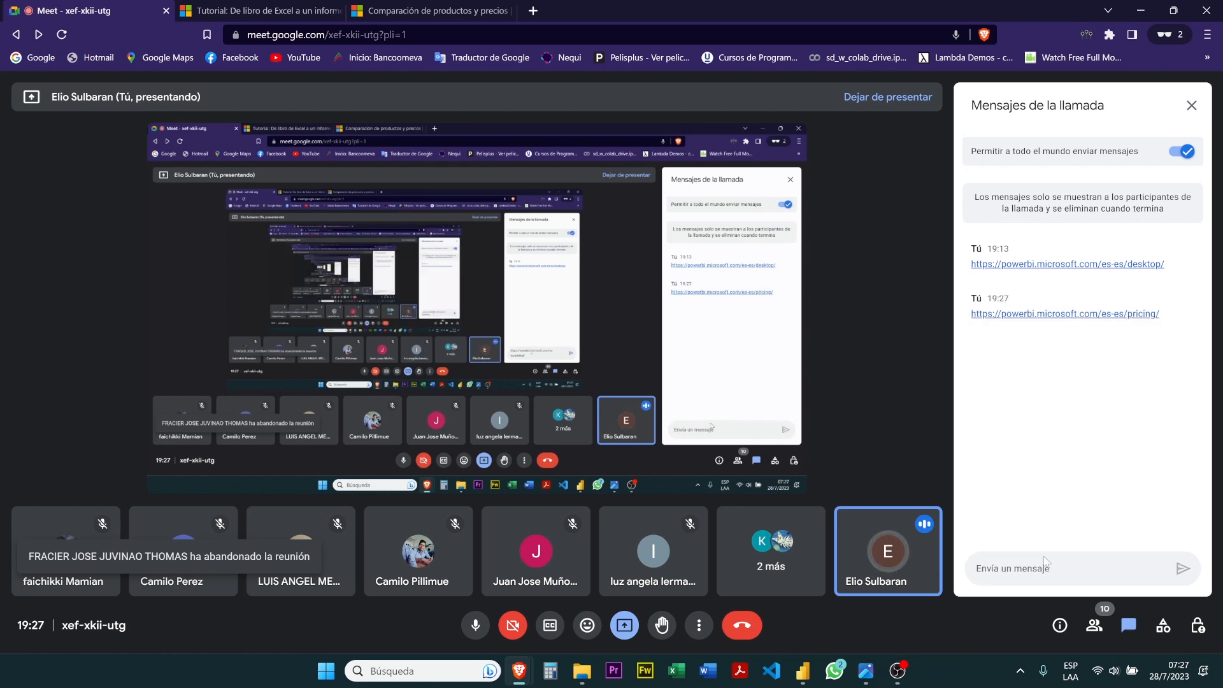
# Return to the pricing page and examine the full plan feature table, from collaboration to governance and maximum storage, ending at the plan prices
pyautogui.click(426, 11)
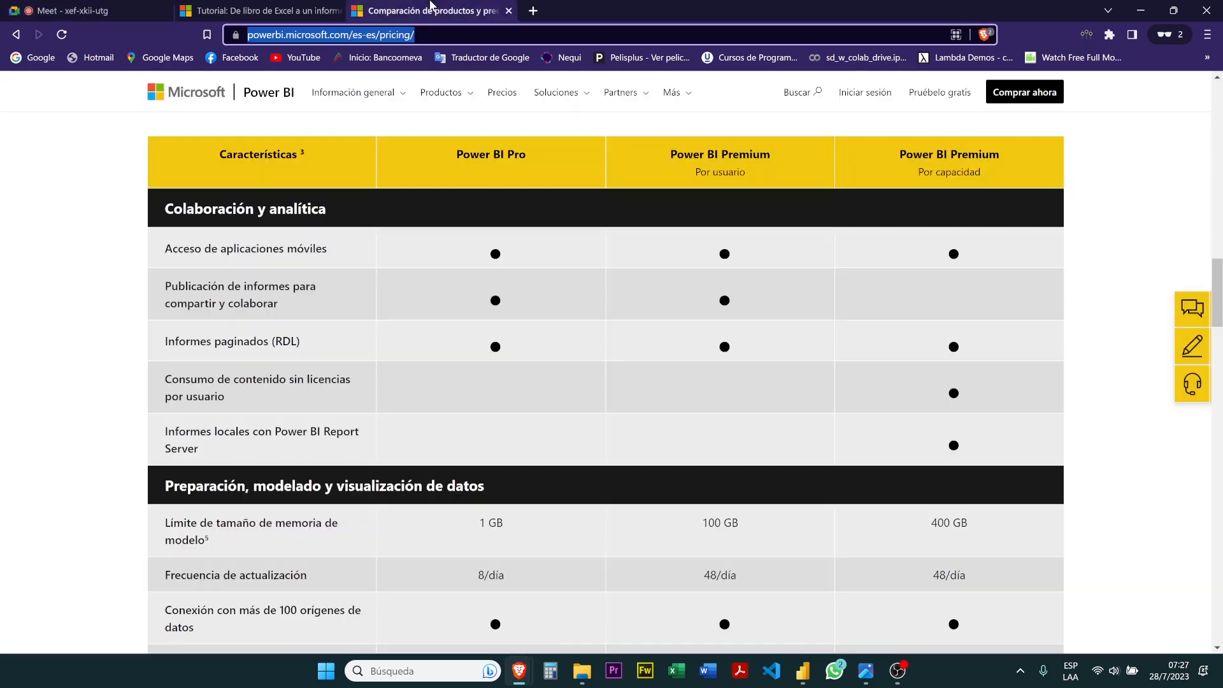
pyautogui.scroll(-1, 604, 288)
pyautogui.scroll(-6, 603, 288)
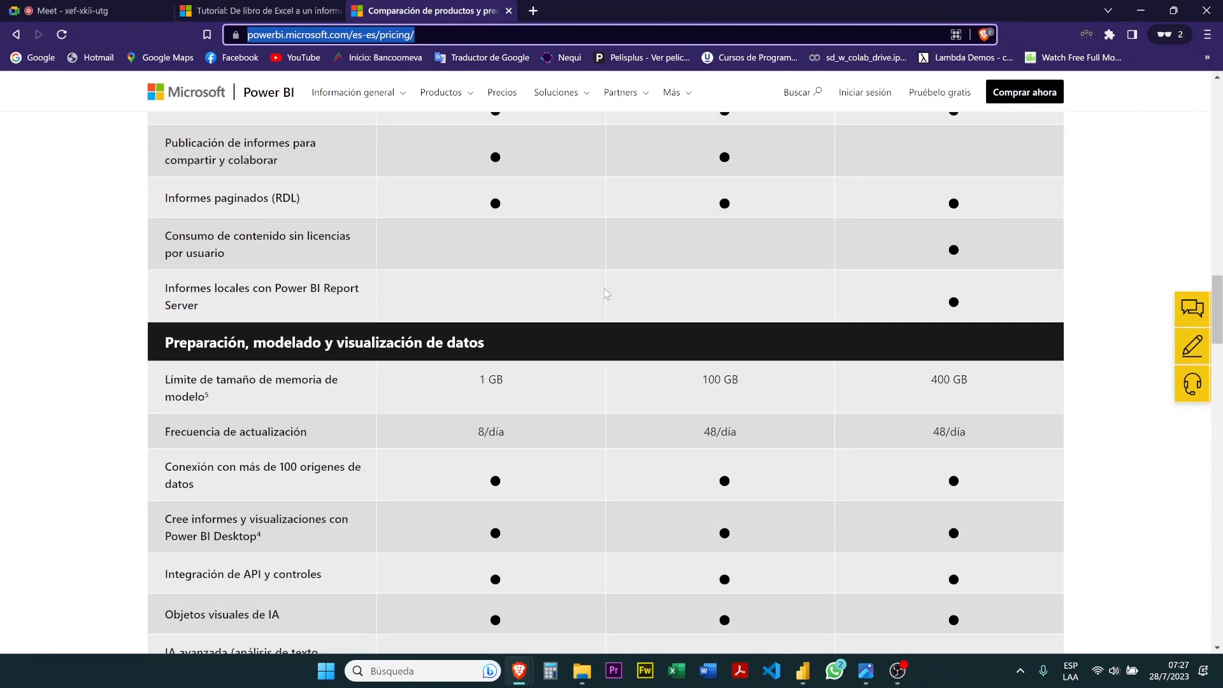
pyautogui.scroll(-5, 604, 288)
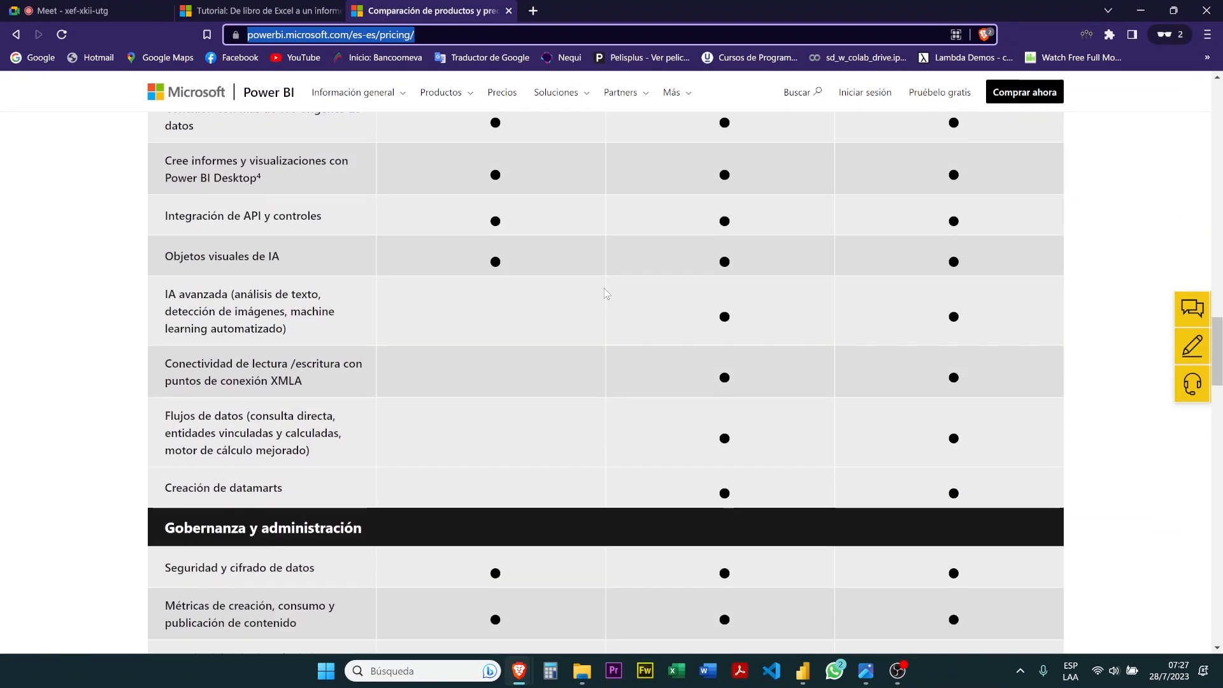
pyautogui.scroll(-2, 604, 291)
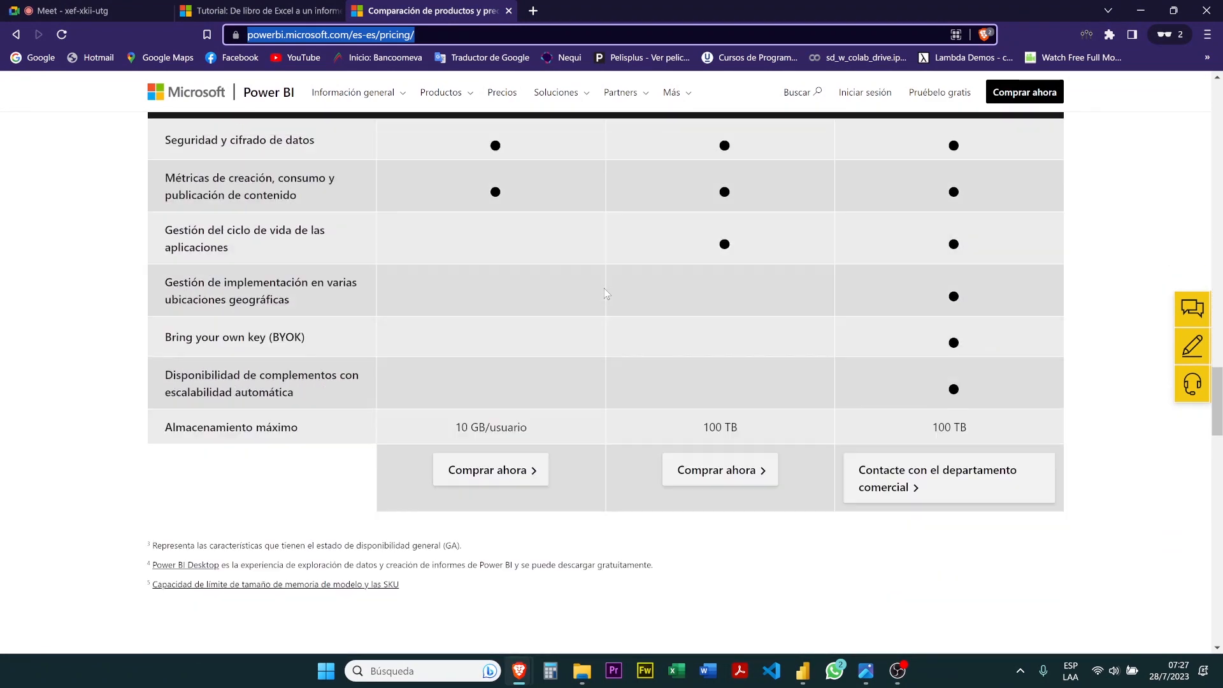
pyautogui.scroll(13, 604, 290)
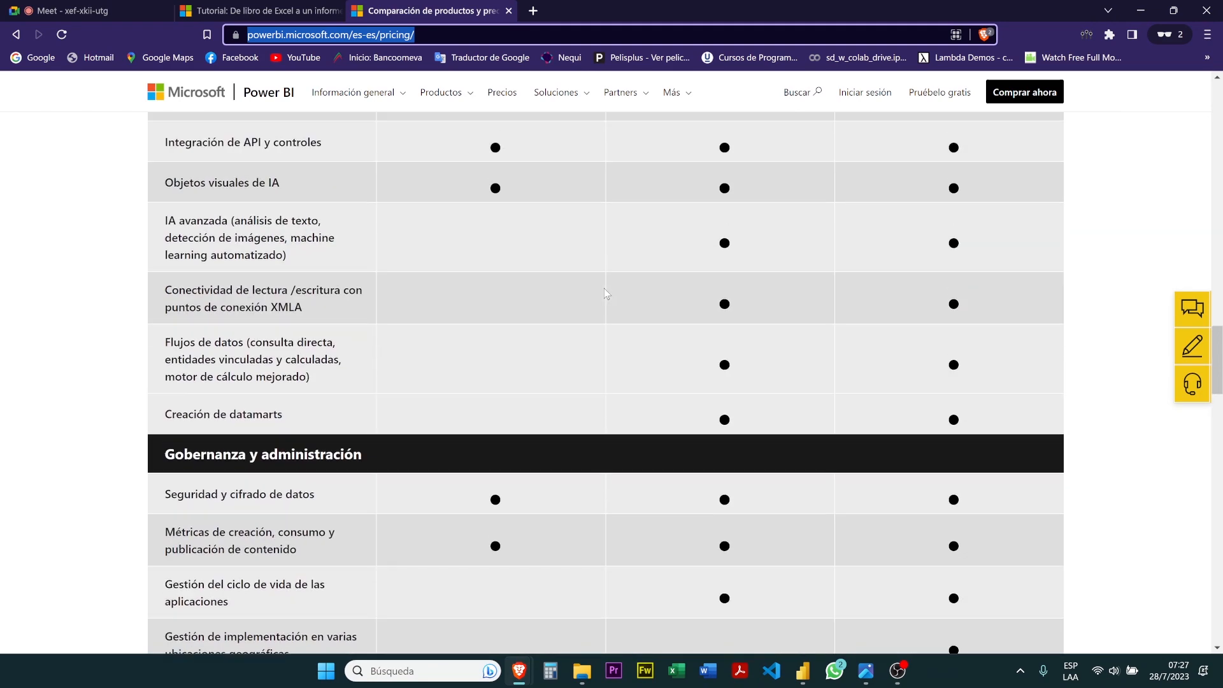
pyautogui.scroll(10, 604, 290)
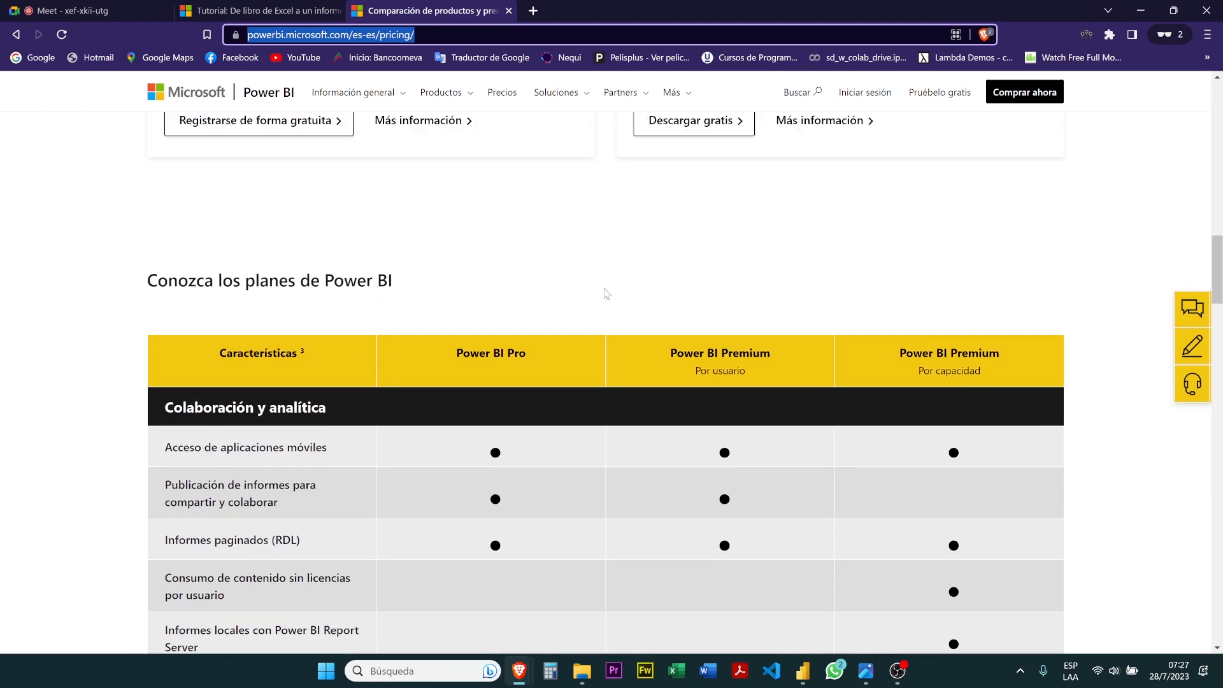
pyautogui.scroll(9, 604, 291)
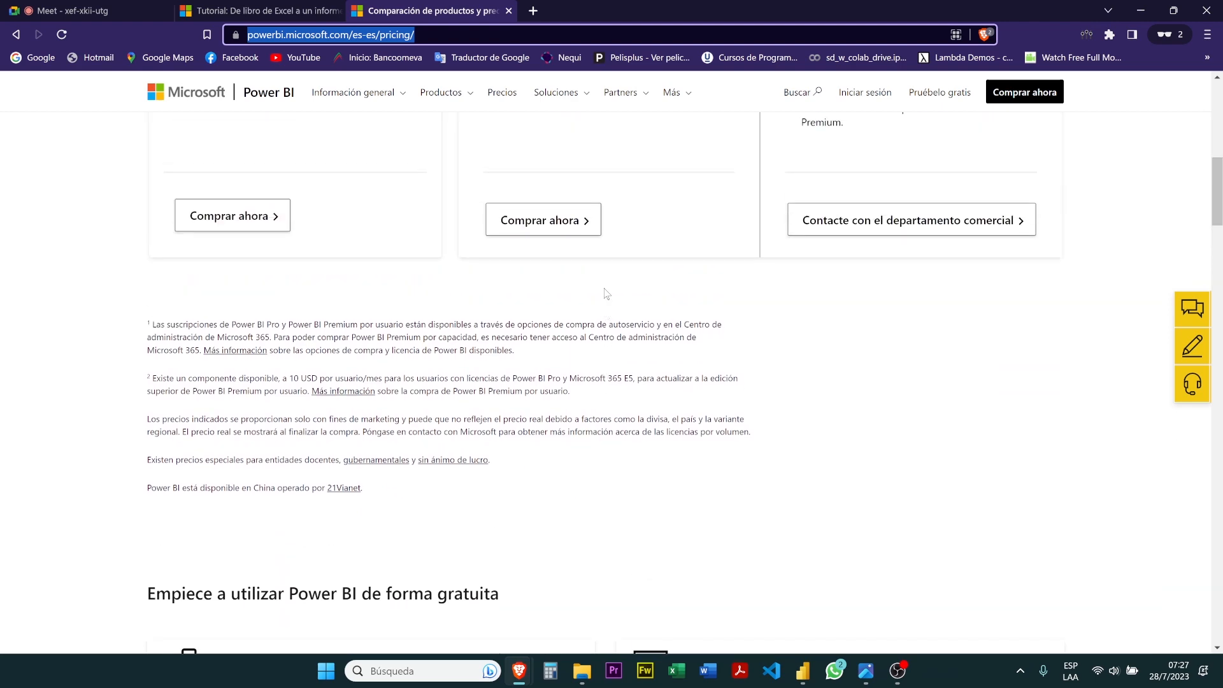
pyautogui.scroll(3, 605, 292)
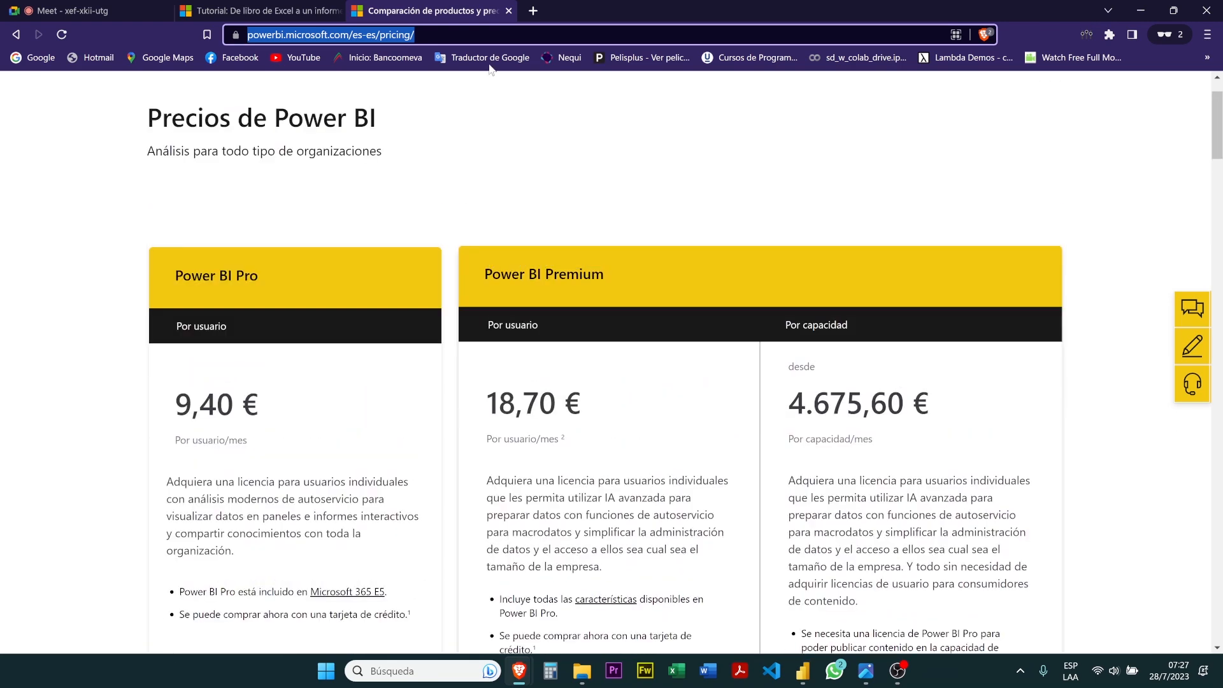
# Close the pricing page, switch to Power BI Desktop, and view the Filtros pane before collapsing it again
pyautogui.click(508, 12)
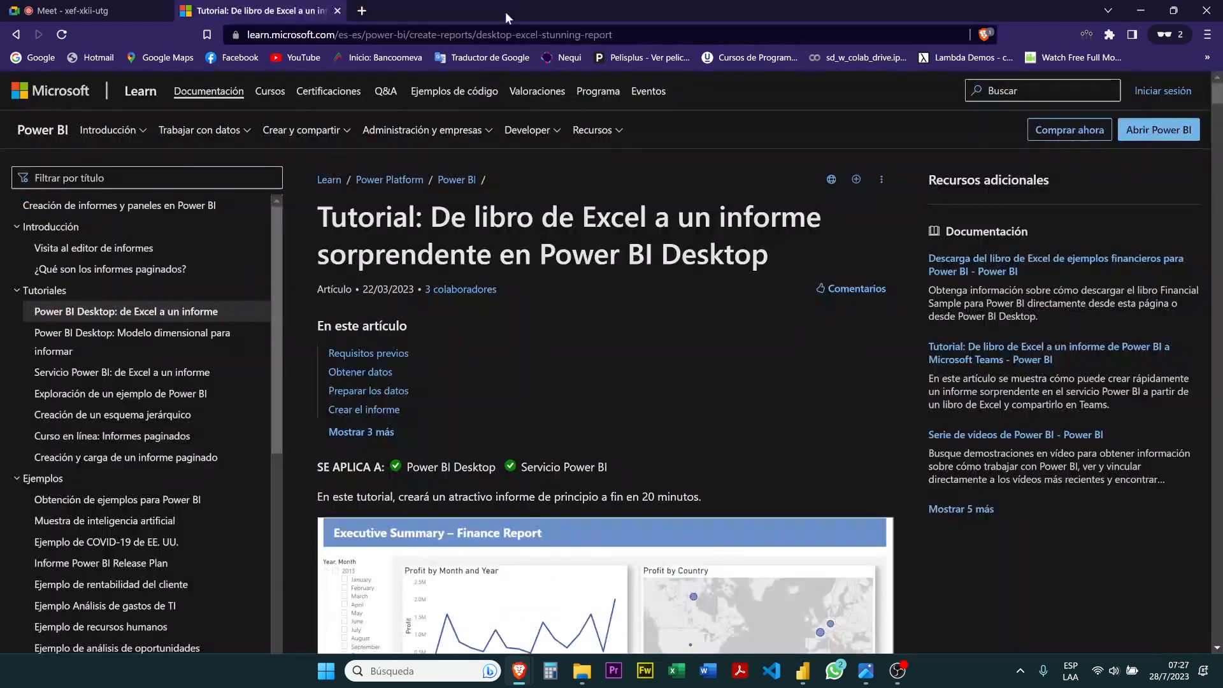
pyautogui.click(814, 670)
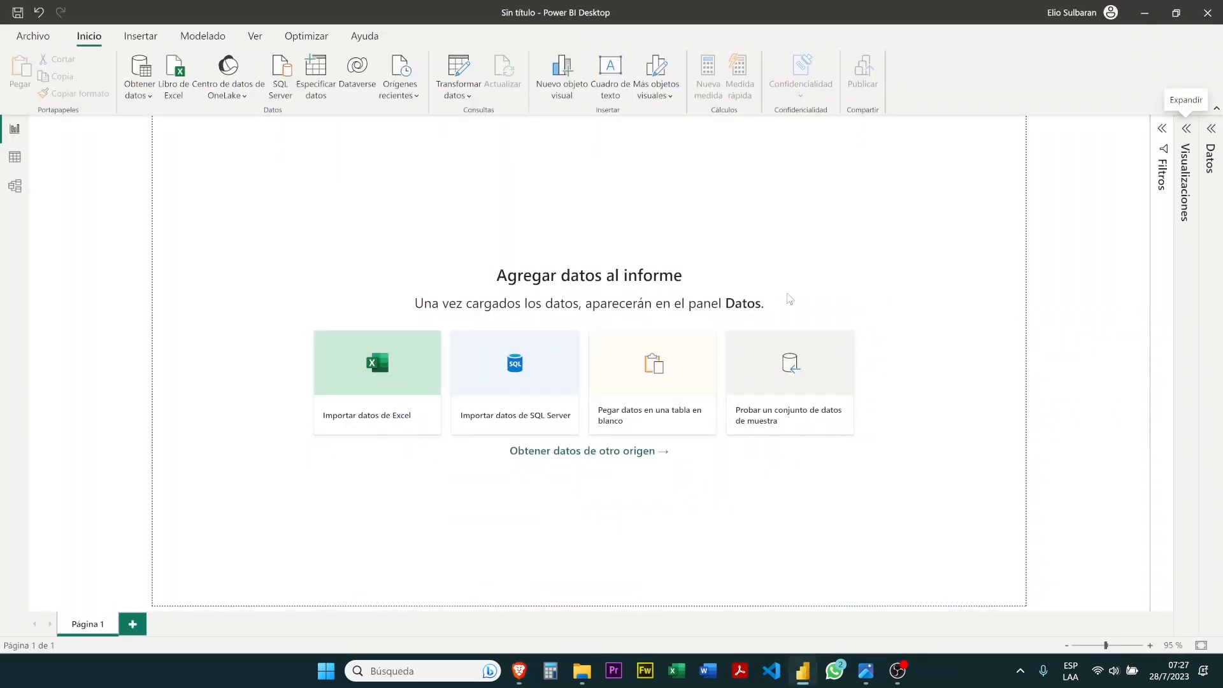
pyautogui.click(1168, 131)
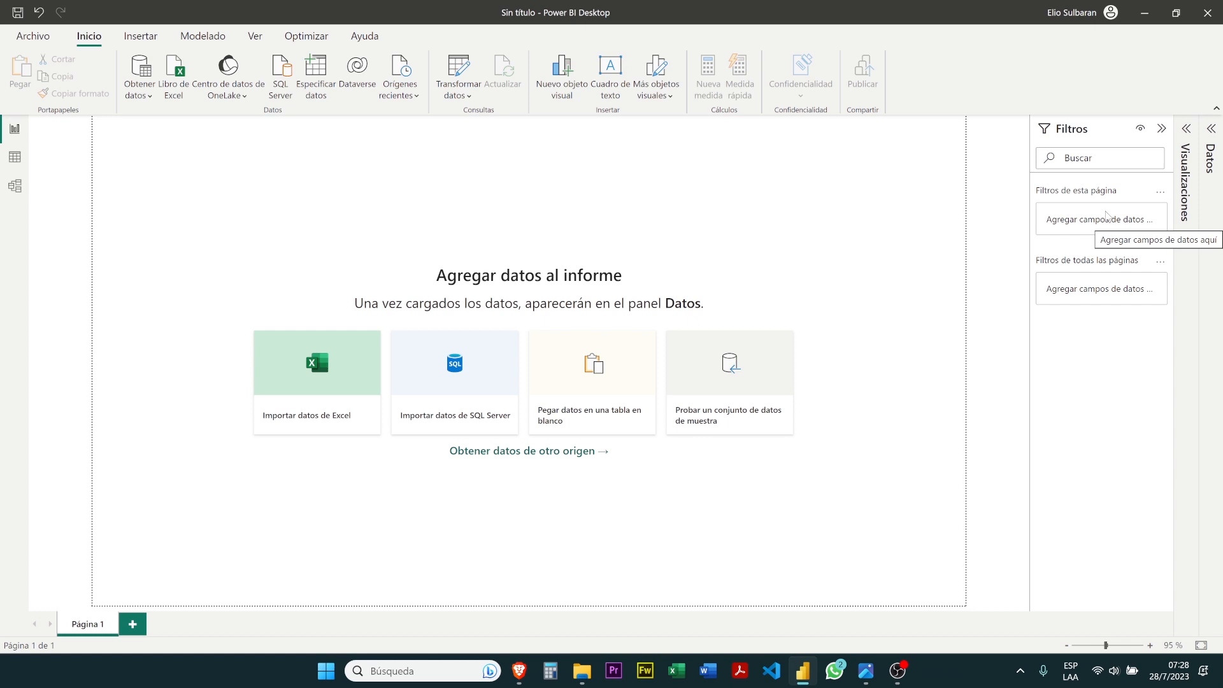
pyautogui.click(1165, 134)
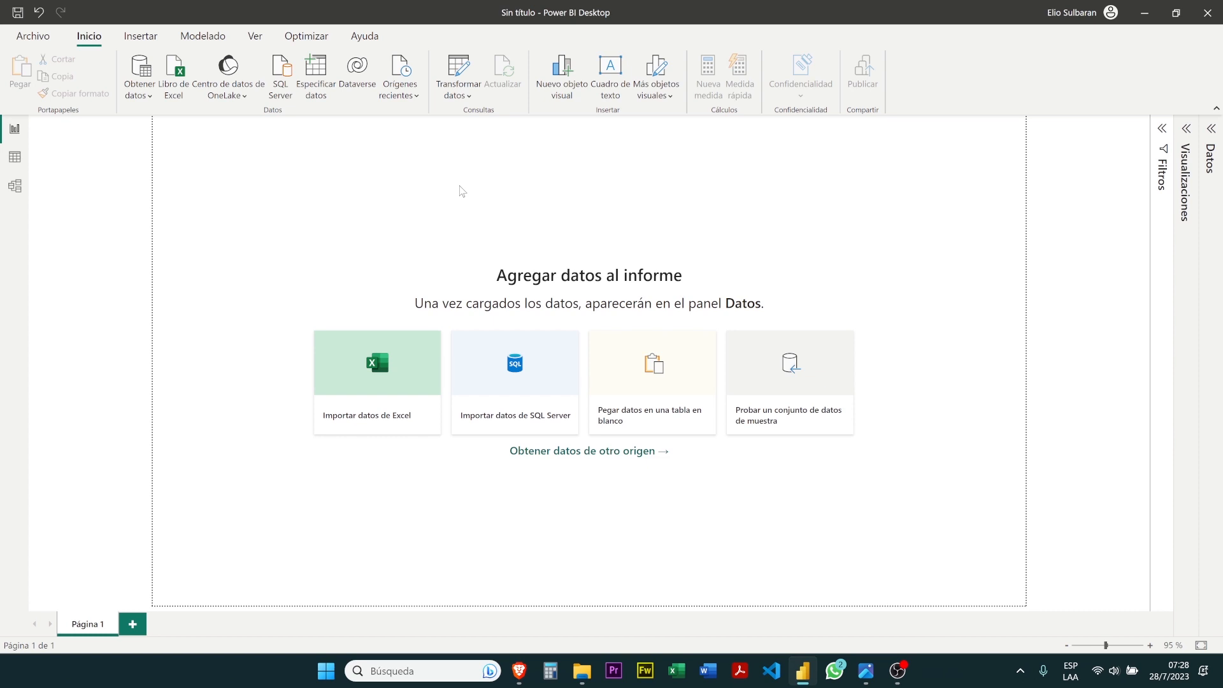
# Look through the Optimizar, Ayuda and Insertar command sets, finishing on the Inicio commands
pyautogui.click(309, 37)
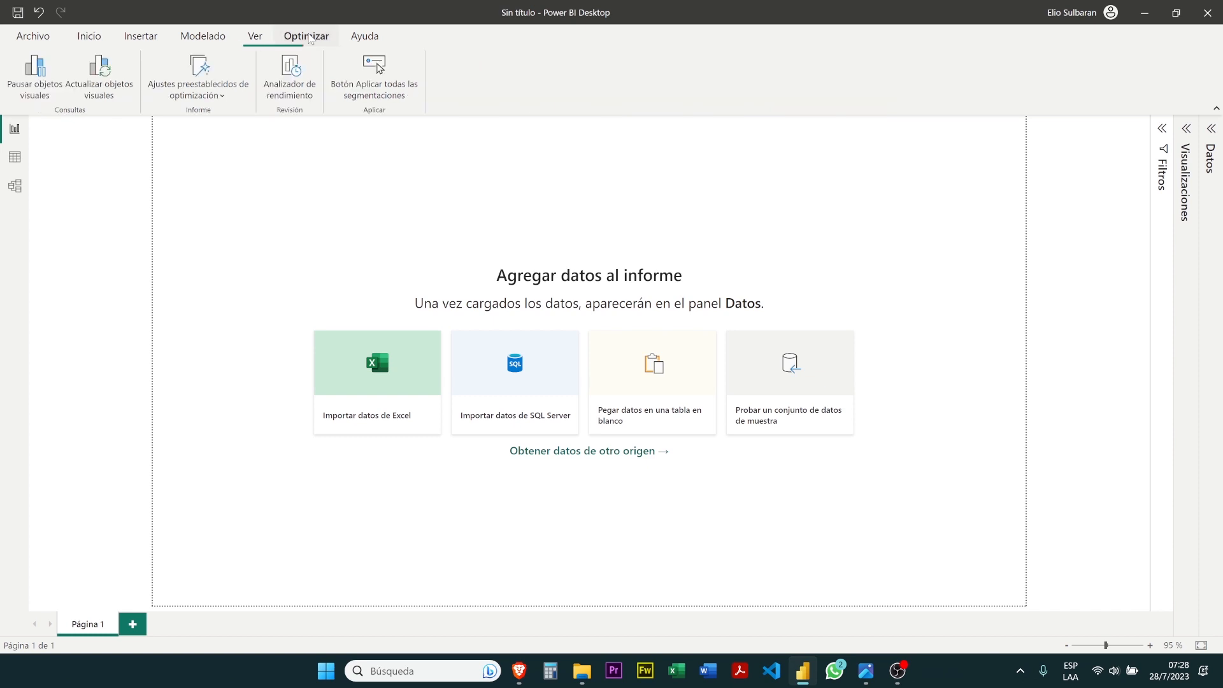
pyautogui.click(364, 37)
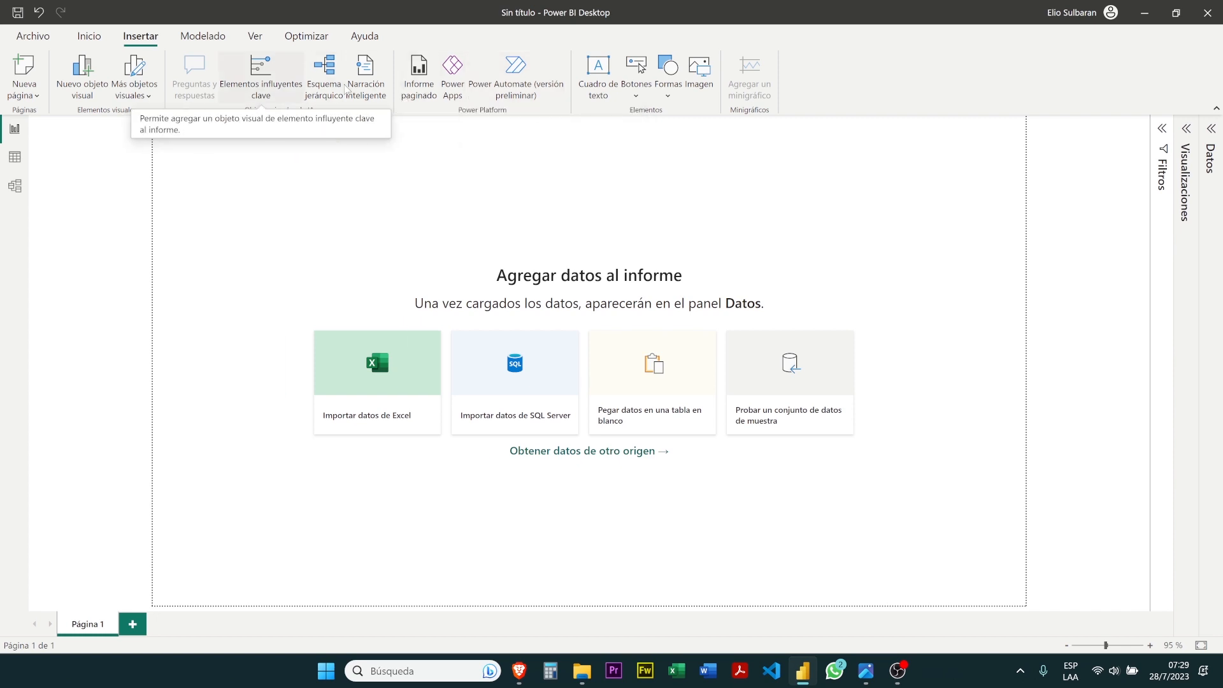
pyautogui.click(105, 37)
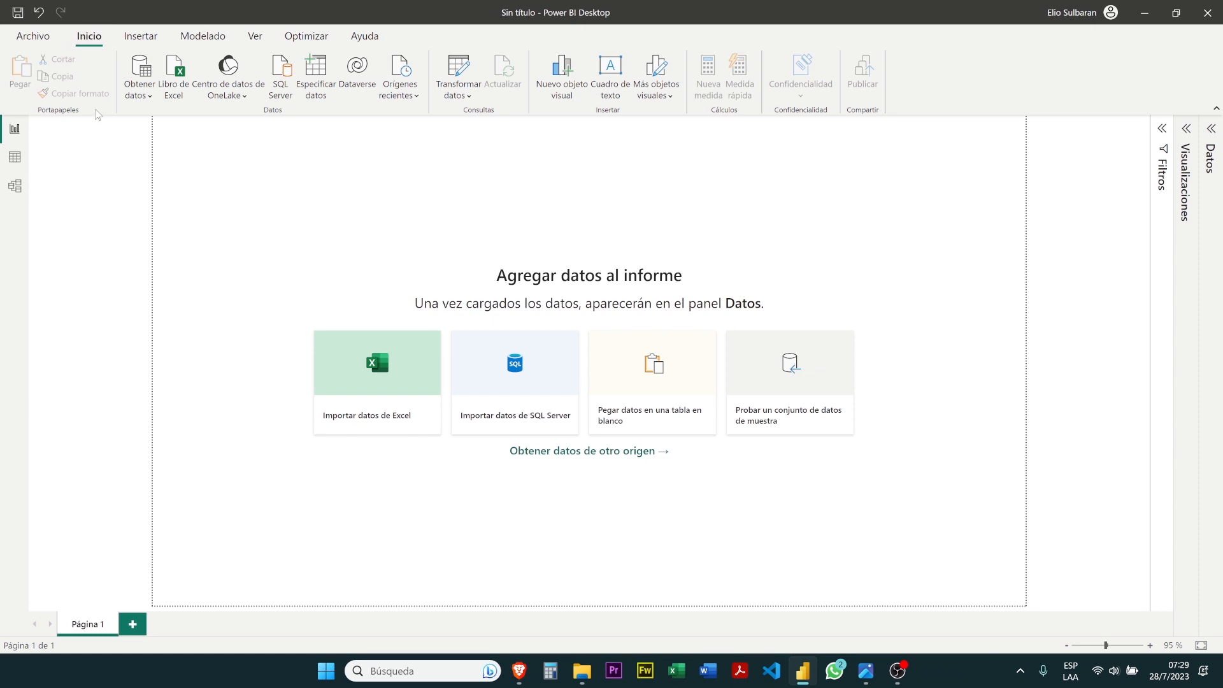
# View the data view, and collapse and re-expand its Datos pane
pyautogui.click(22, 157)
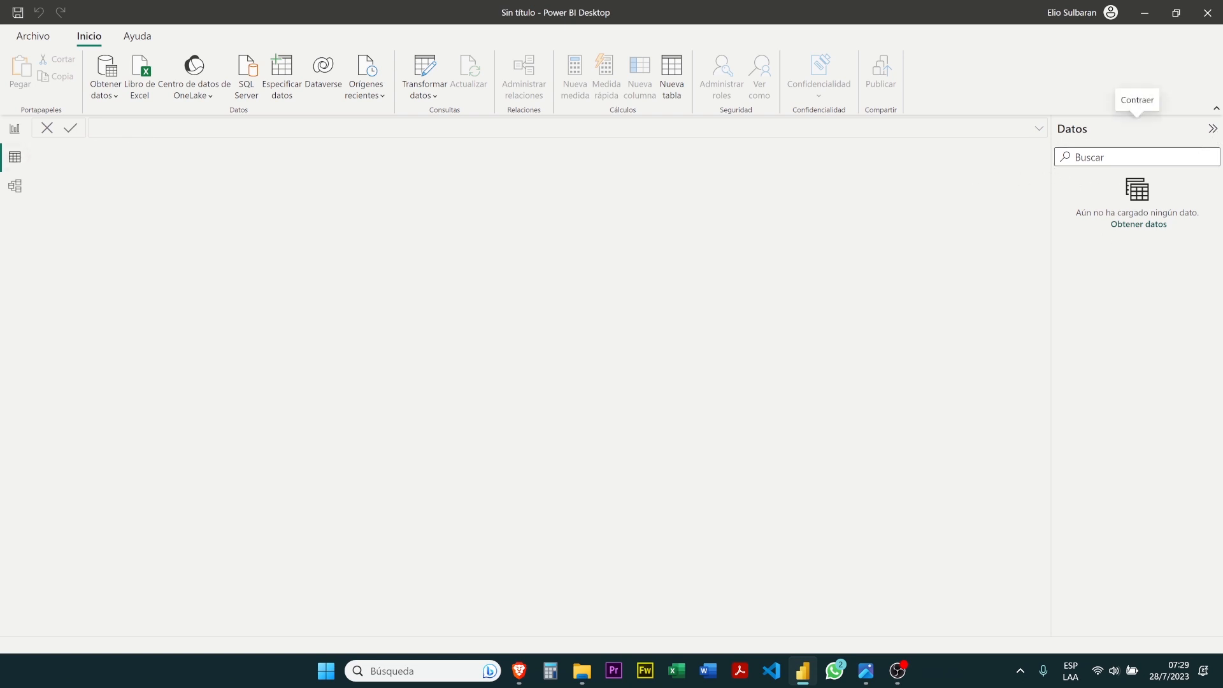
pyautogui.click(1212, 129)
pyautogui.click(1214, 129)
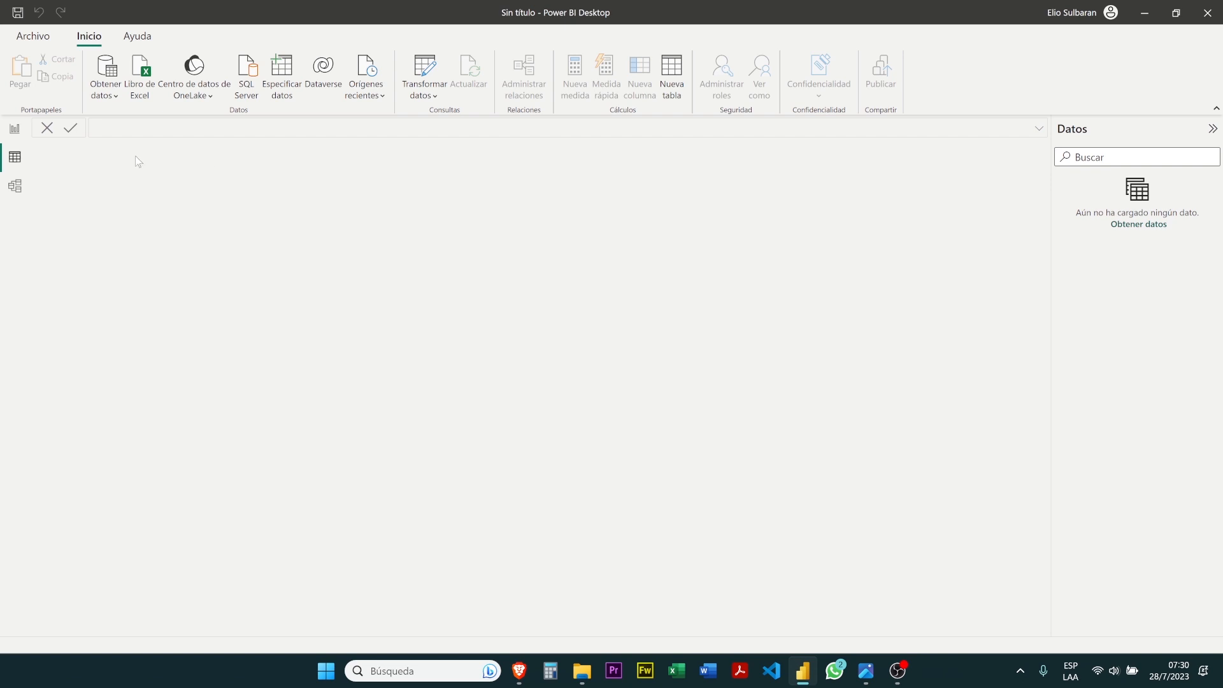
# Switch to the model view and collapse its Propiedades and Datos panes
pyautogui.click(15, 188)
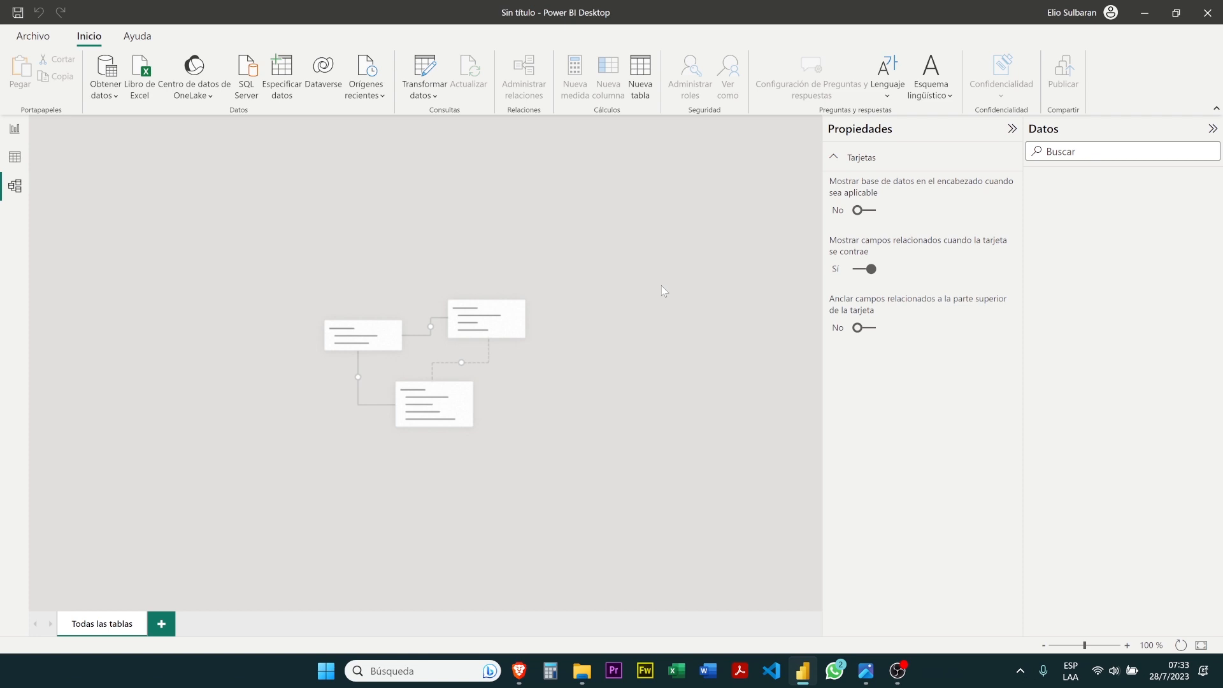
pyautogui.click(1012, 130)
pyautogui.click(1212, 129)
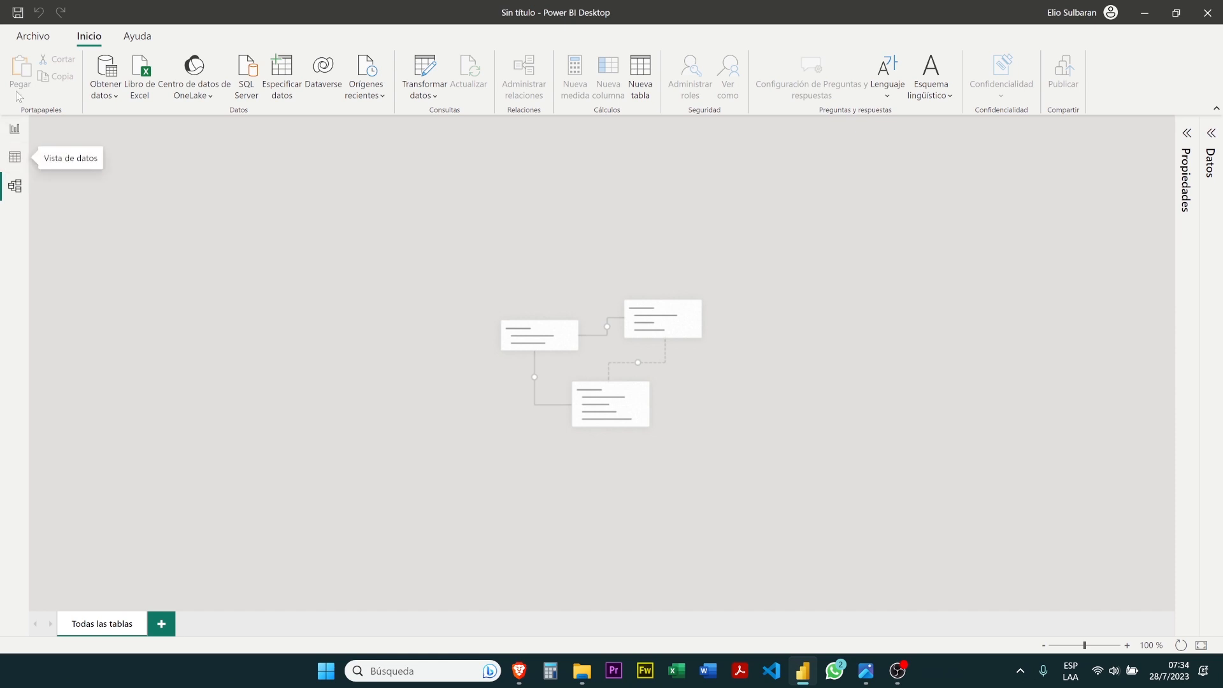
# Return to the report view and look over the common data sources offered by Obtener datos
pyautogui.click(23, 140)
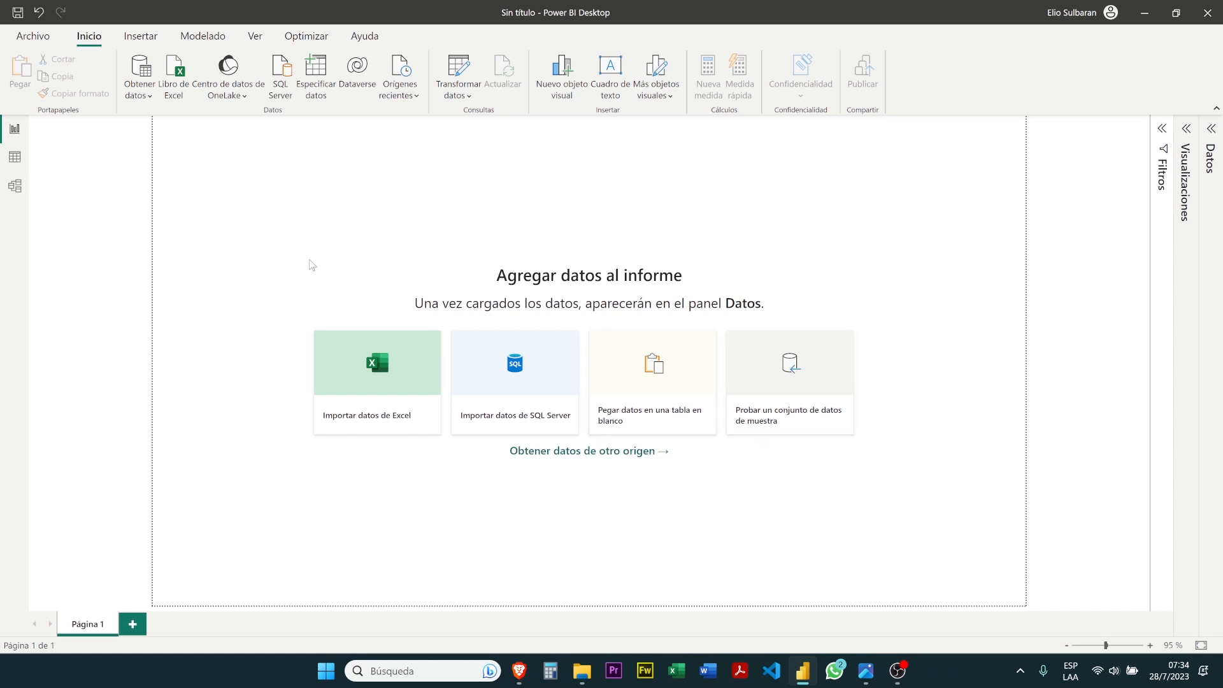
pyautogui.click(151, 100)
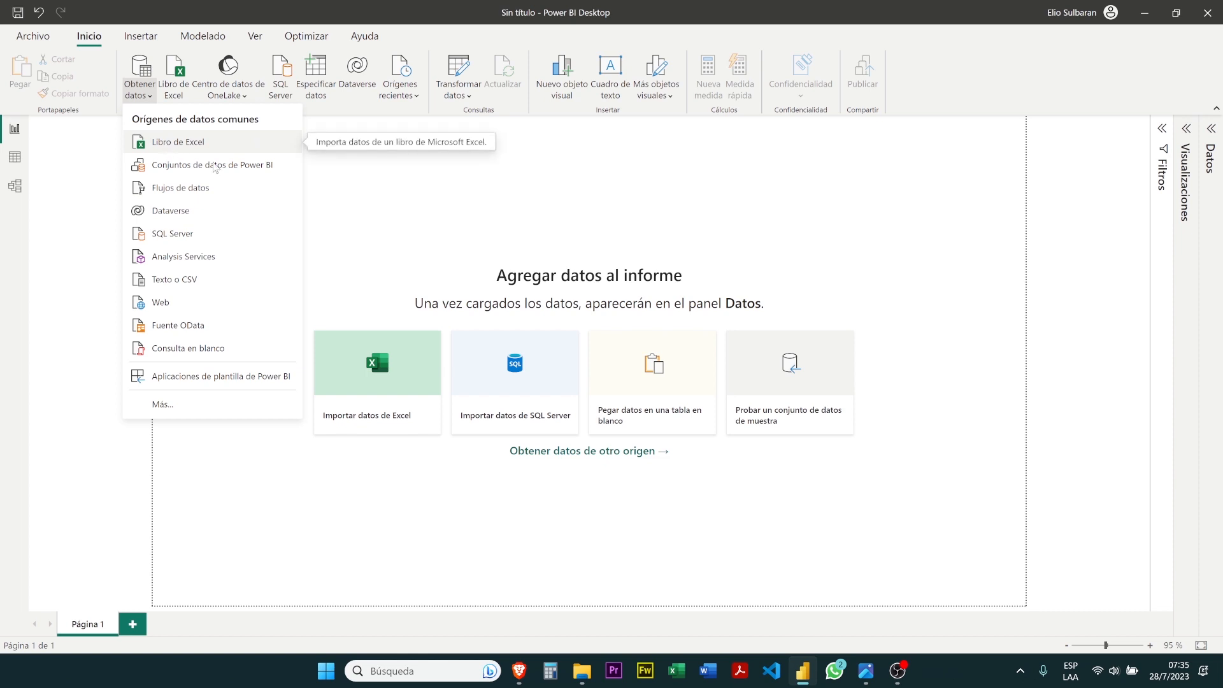
pyautogui.click(417, 206)
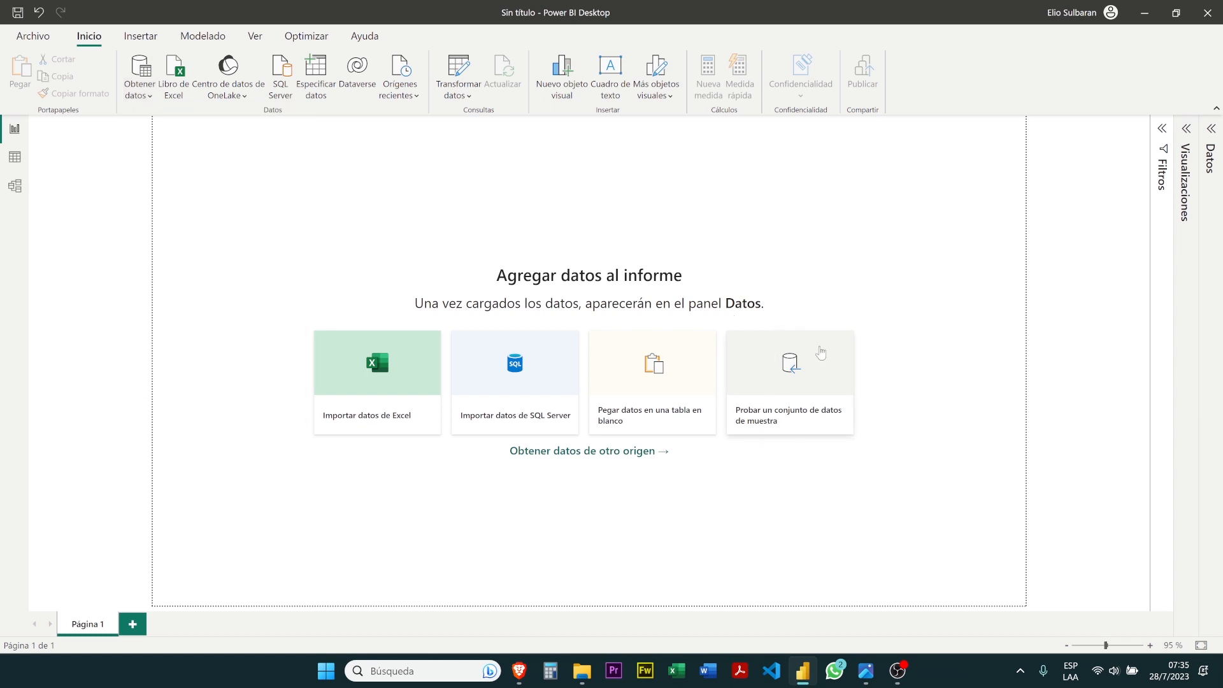
# Load the sample dataset and check which items Financial Sample.xlsx contains in the Navegador
pyautogui.click(797, 429)
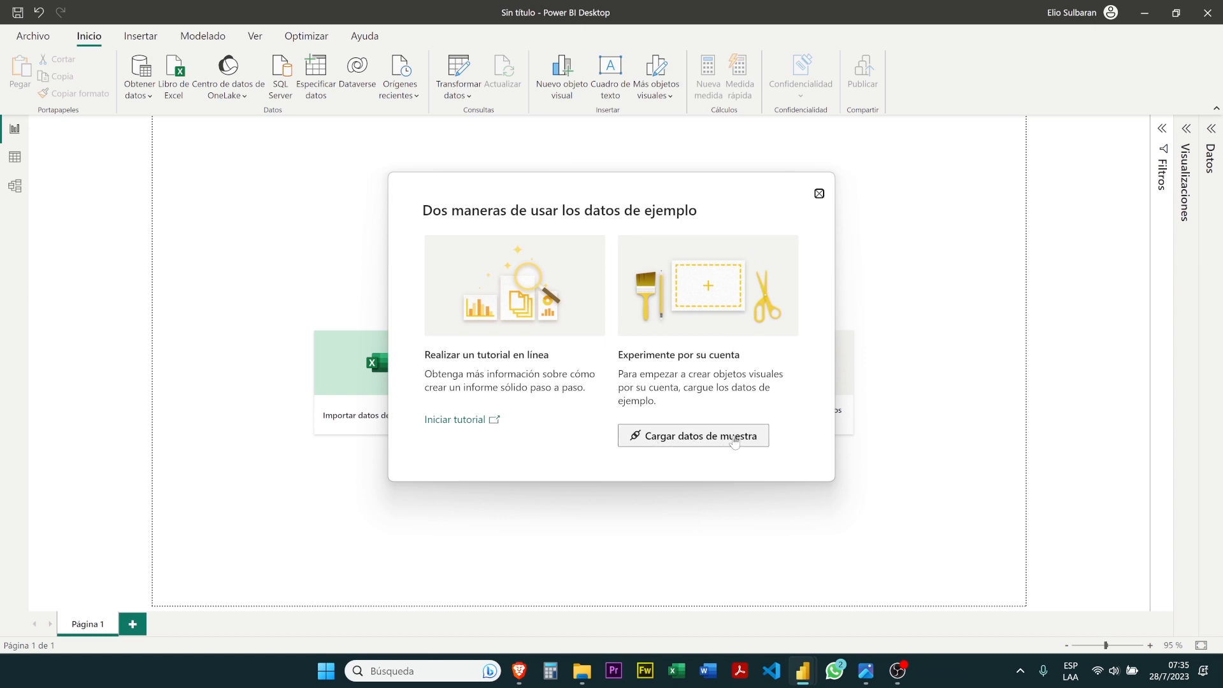
pyautogui.click(669, 437)
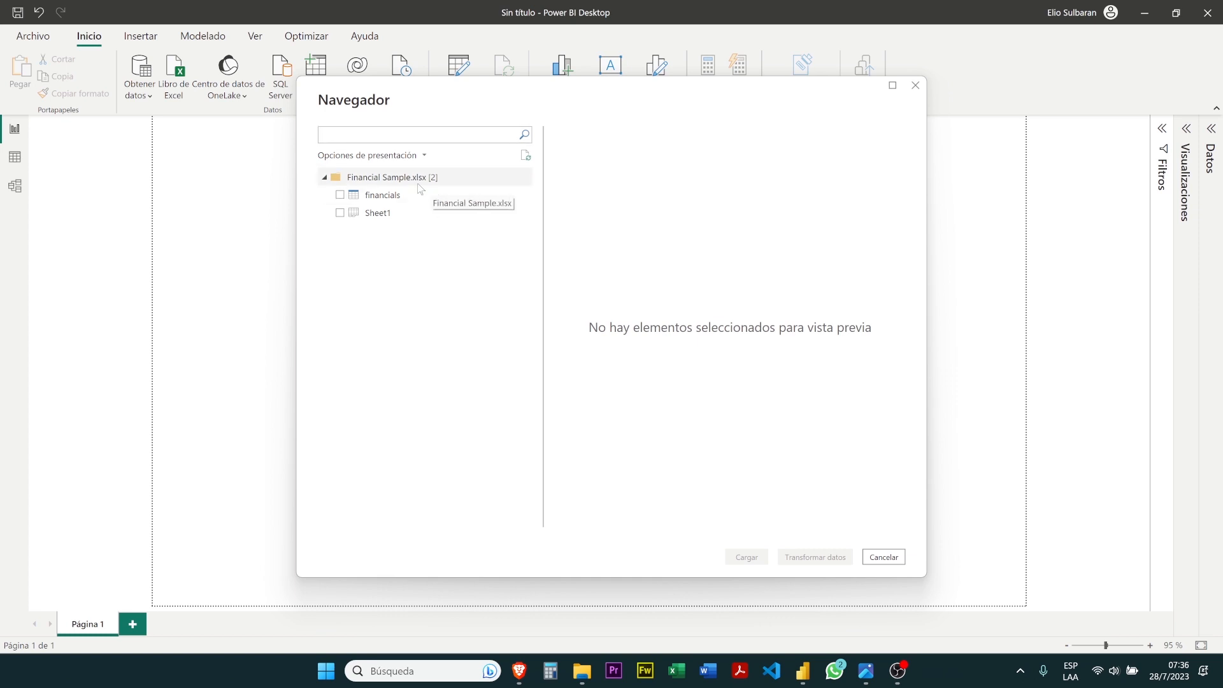
pyautogui.click(324, 178)
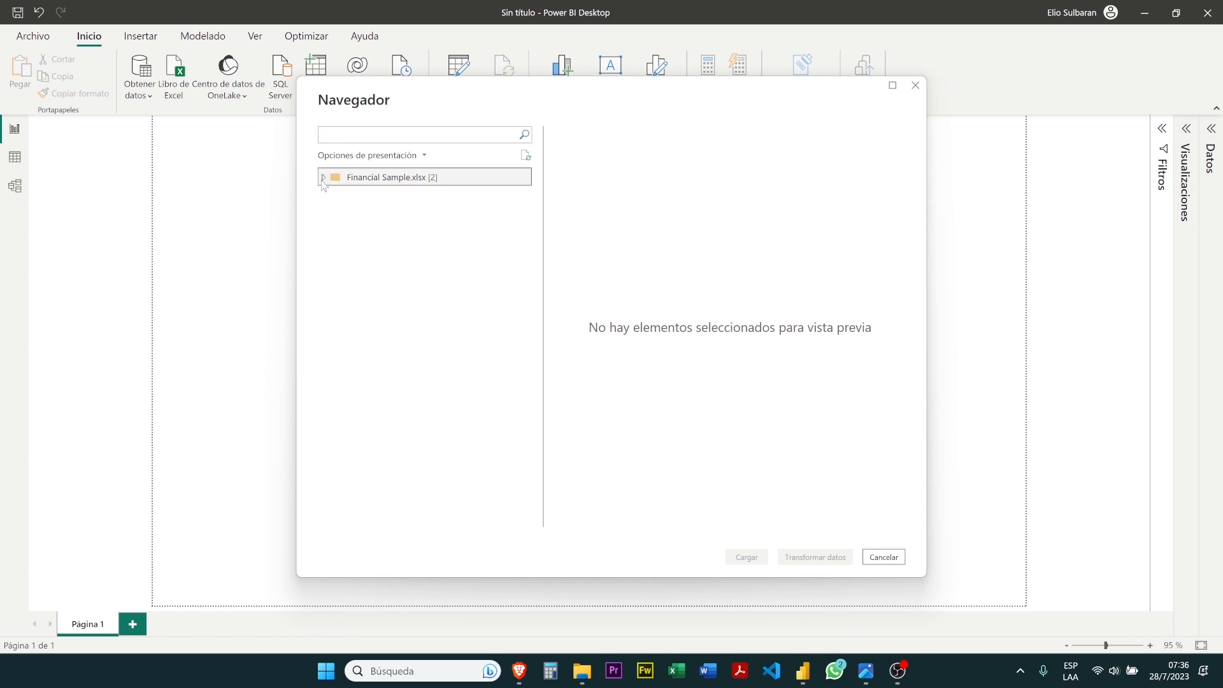
pyautogui.click(323, 178)
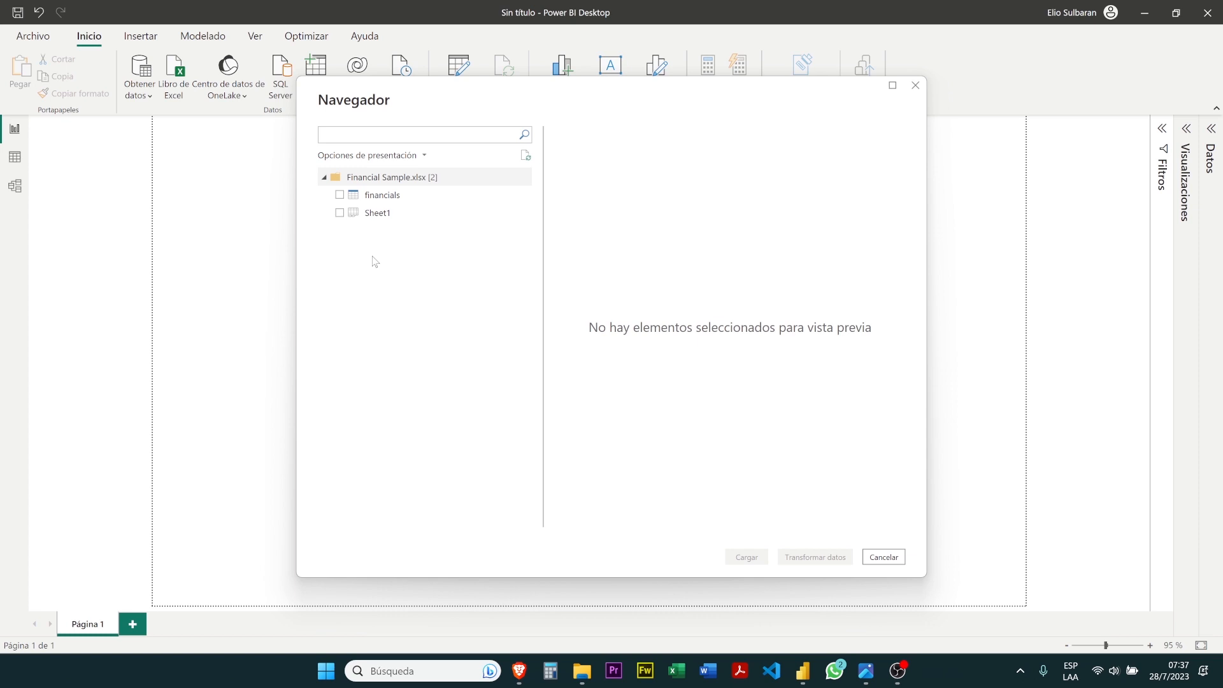
# Preview the financials table and Sheet1 of Financial Sample.xlsx, finishing on financials
pyautogui.click(348, 202)
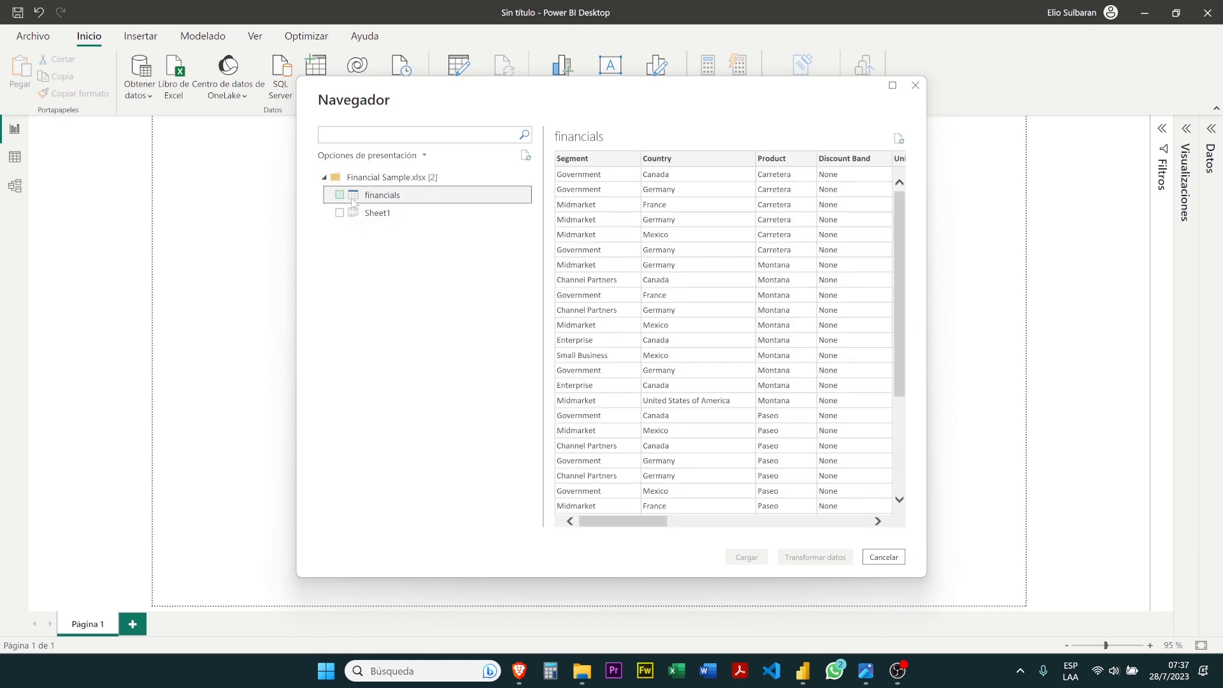
pyautogui.click(367, 218)
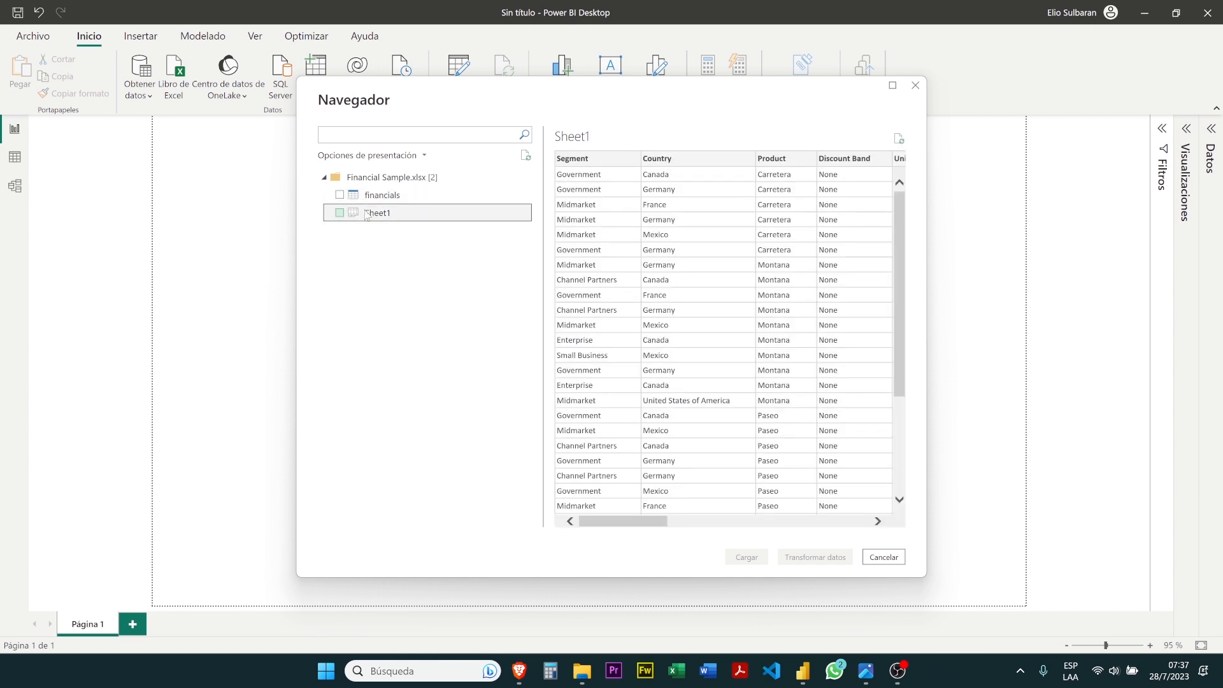
pyautogui.click(377, 202)
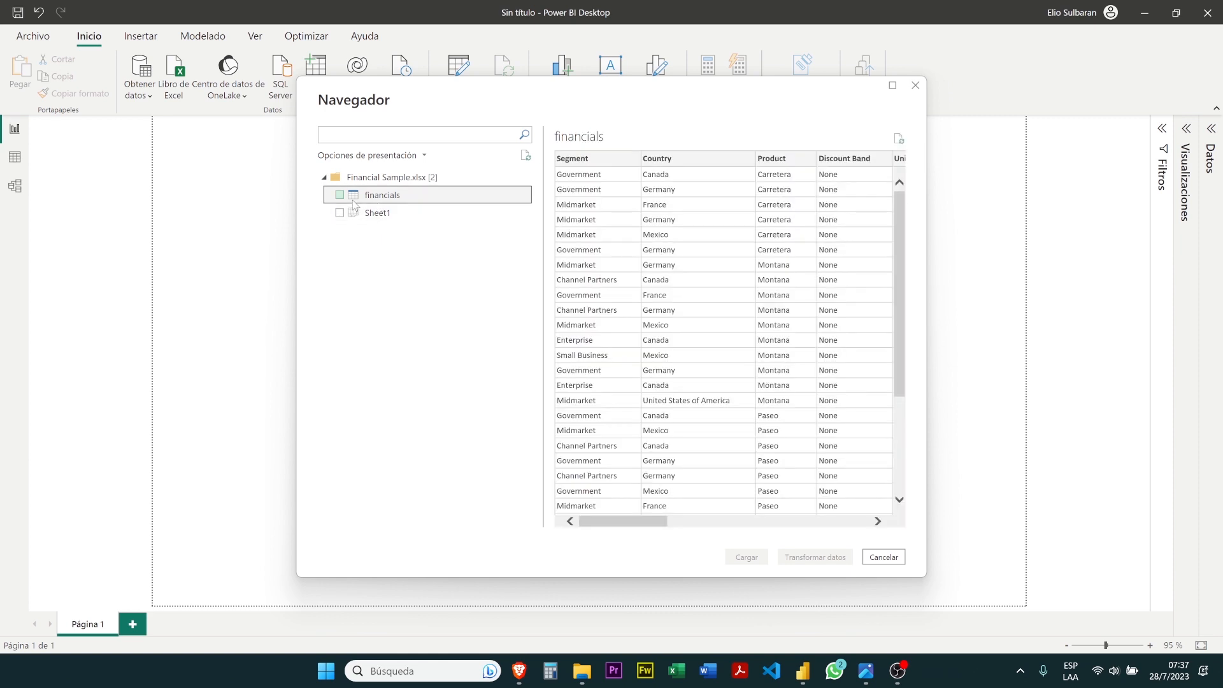
# Select the financials table for import and open it for transformation in the Power Query editor
pyautogui.click(340, 195)
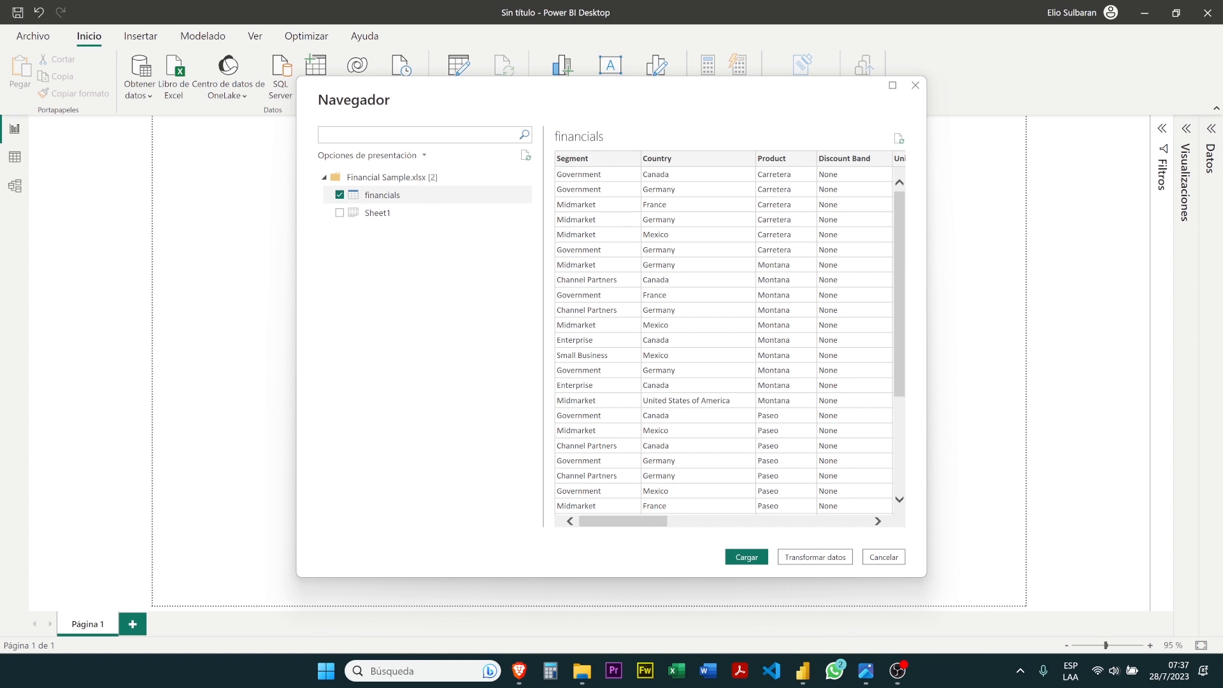
pyautogui.moveTo(637, 522); pyautogui.dragTo(602, 520)
pyautogui.moveTo(653, 527); pyautogui.dragTo(593, 541)
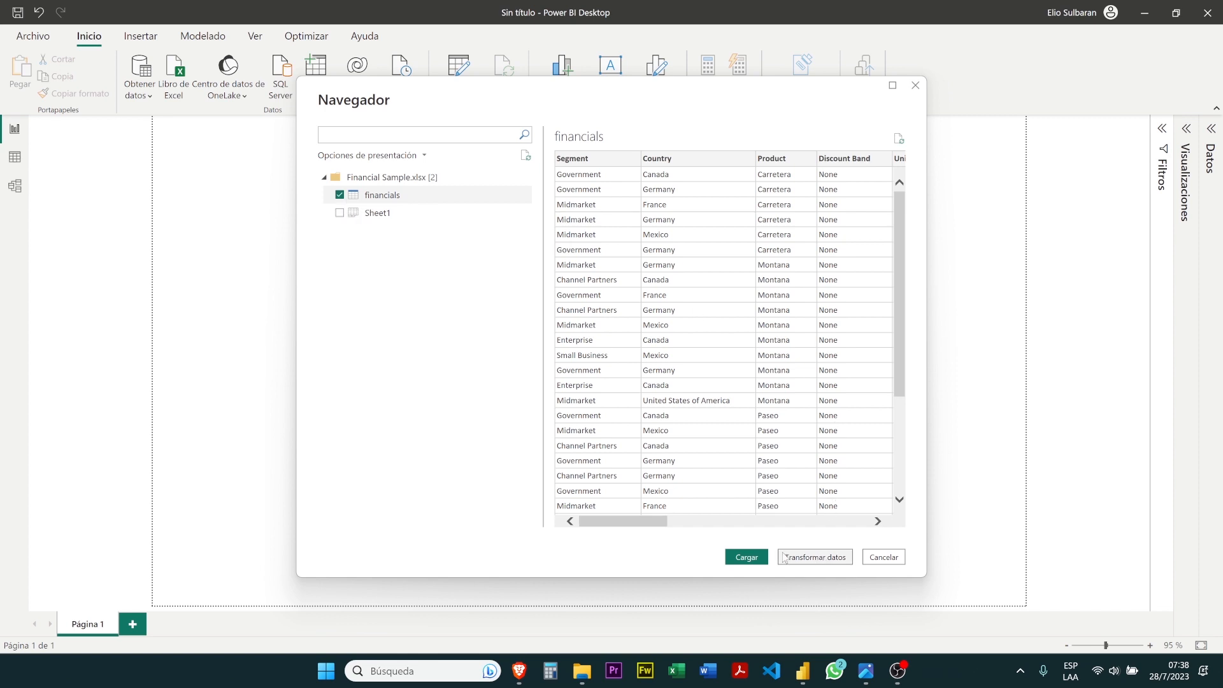
pyautogui.click(821, 558)
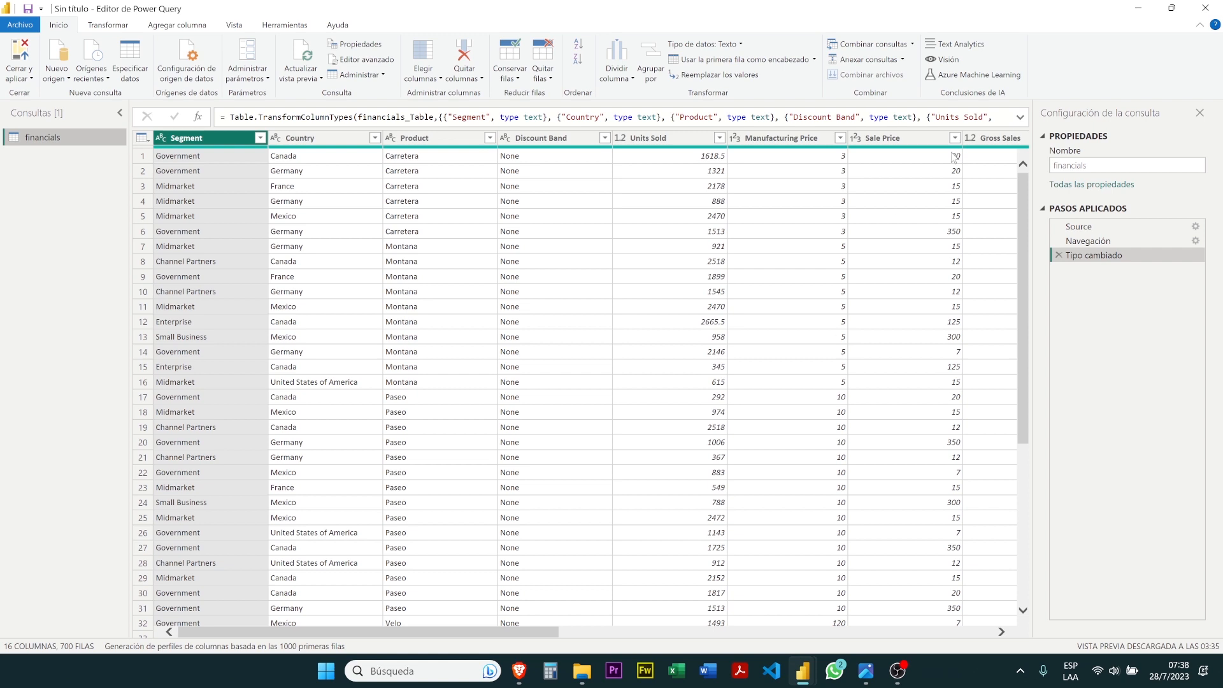
# Minimize the Power Query editor, check the data view in Power BI Desktop, and return to the report view
pyautogui.click(1137, 9)
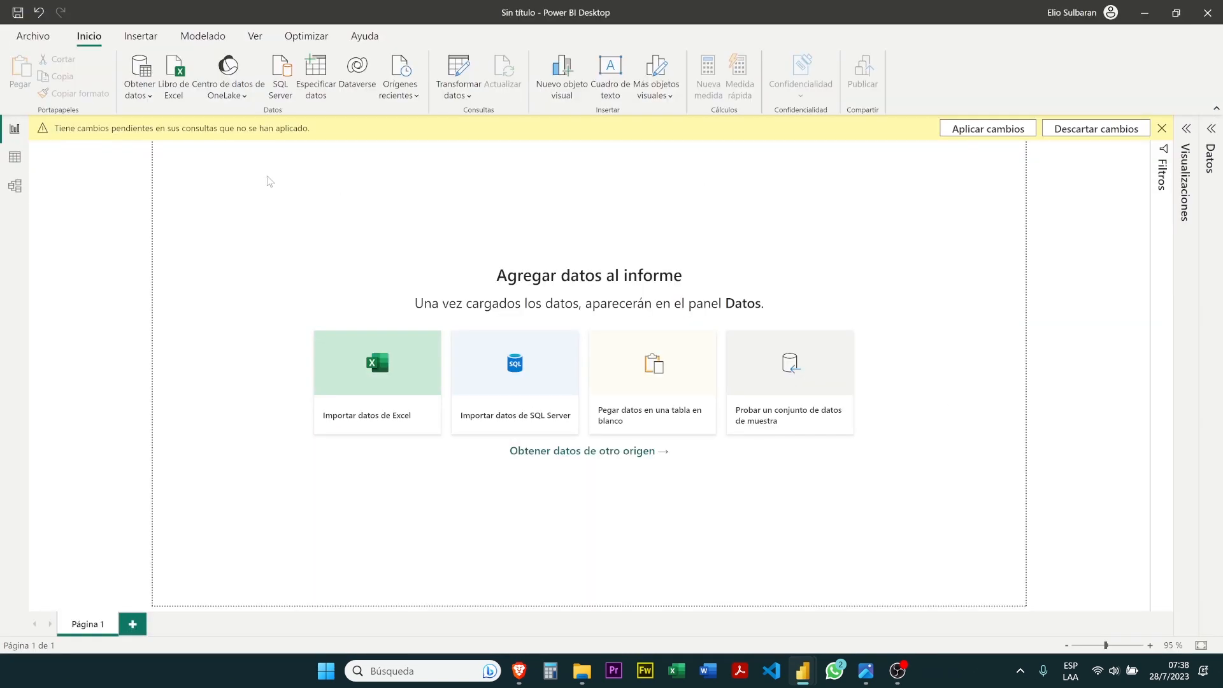
pyautogui.click(10, 167)
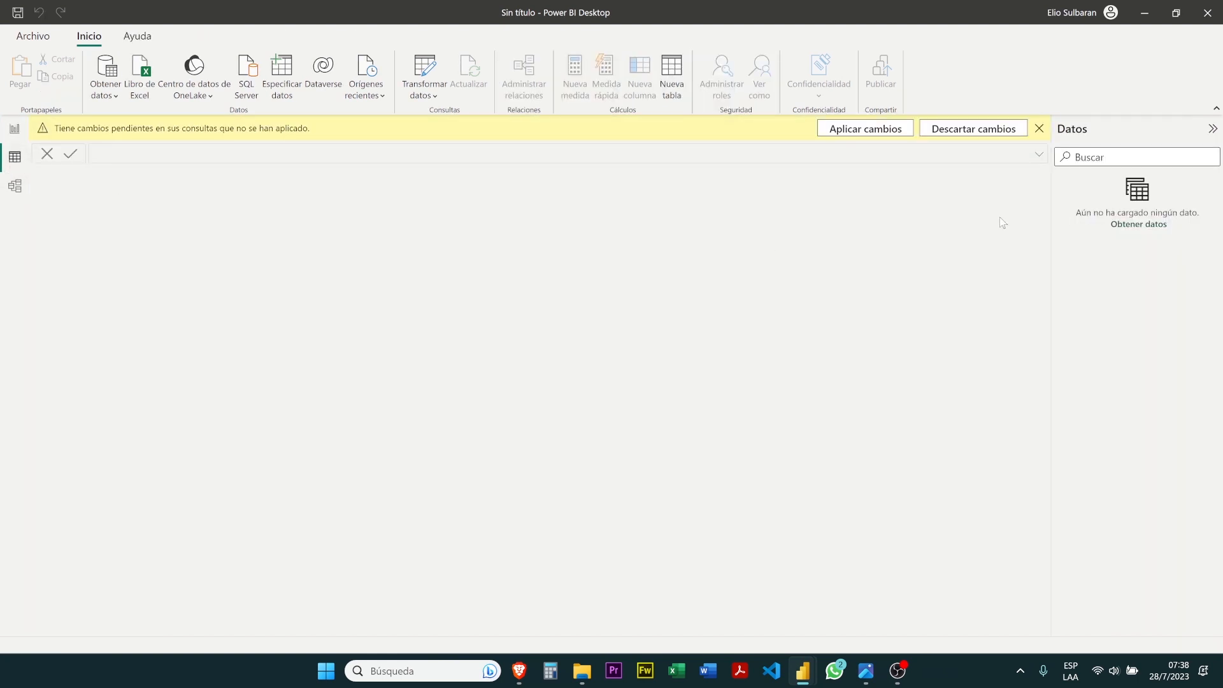
pyautogui.click(16, 130)
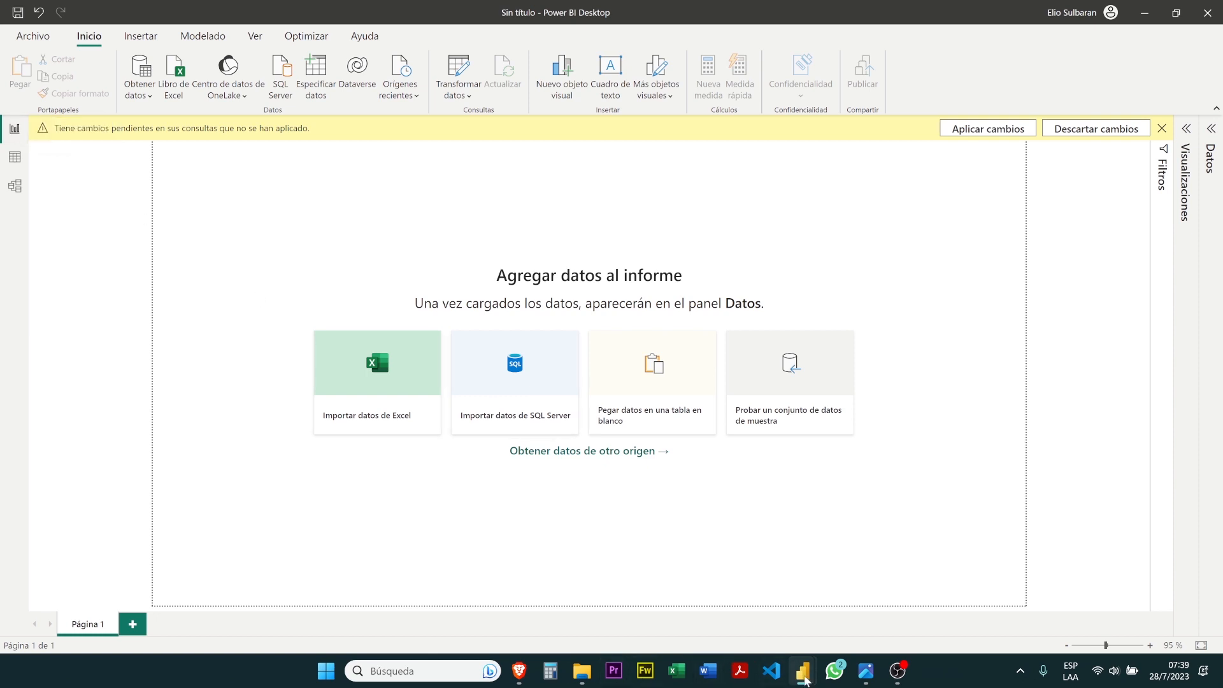
# Switch back to the Power Query editor and look through its Transformar, Agregar columna, Vista and Herramientas commands, finishing on Inicio
pyautogui.moveTo(801, 676)
pyautogui.click(856, 621)
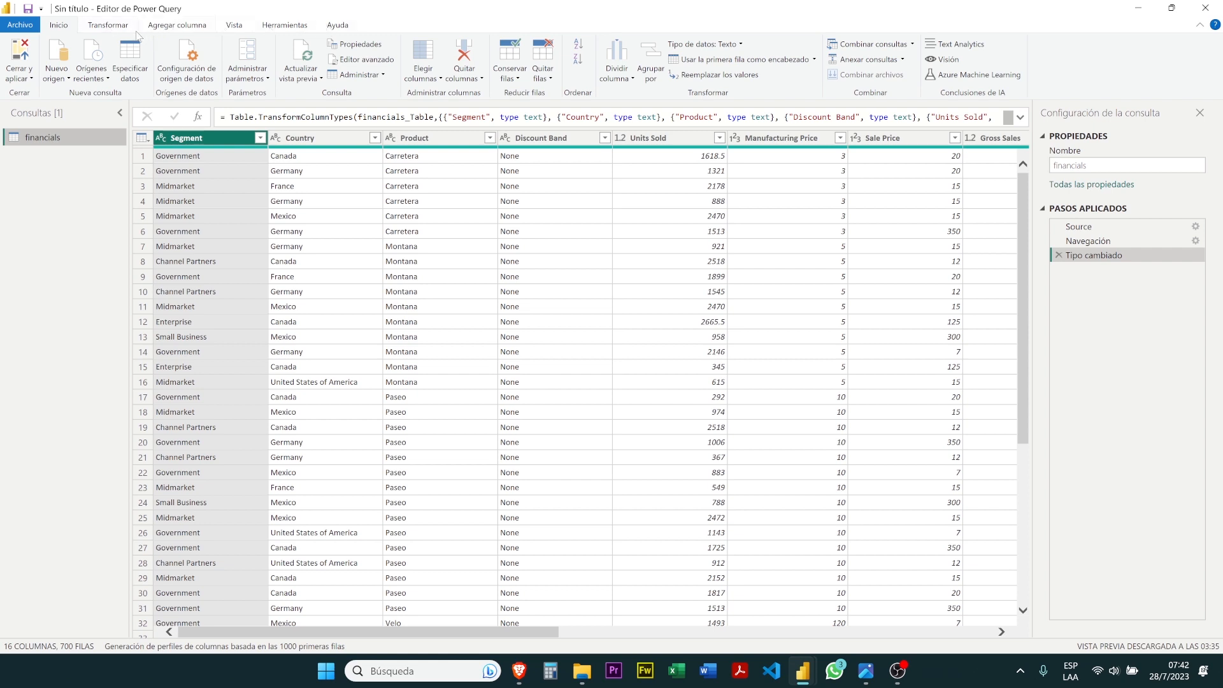
pyautogui.click(112, 30)
pyautogui.click(170, 29)
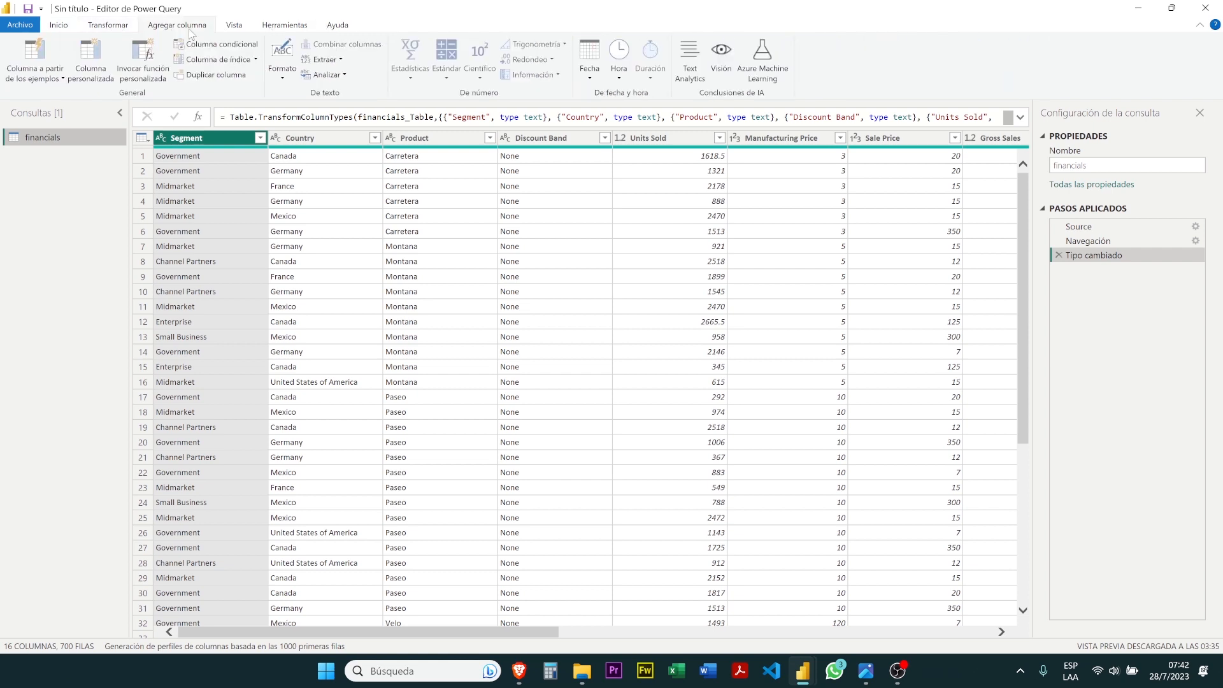
pyautogui.click(241, 27)
pyautogui.click(280, 25)
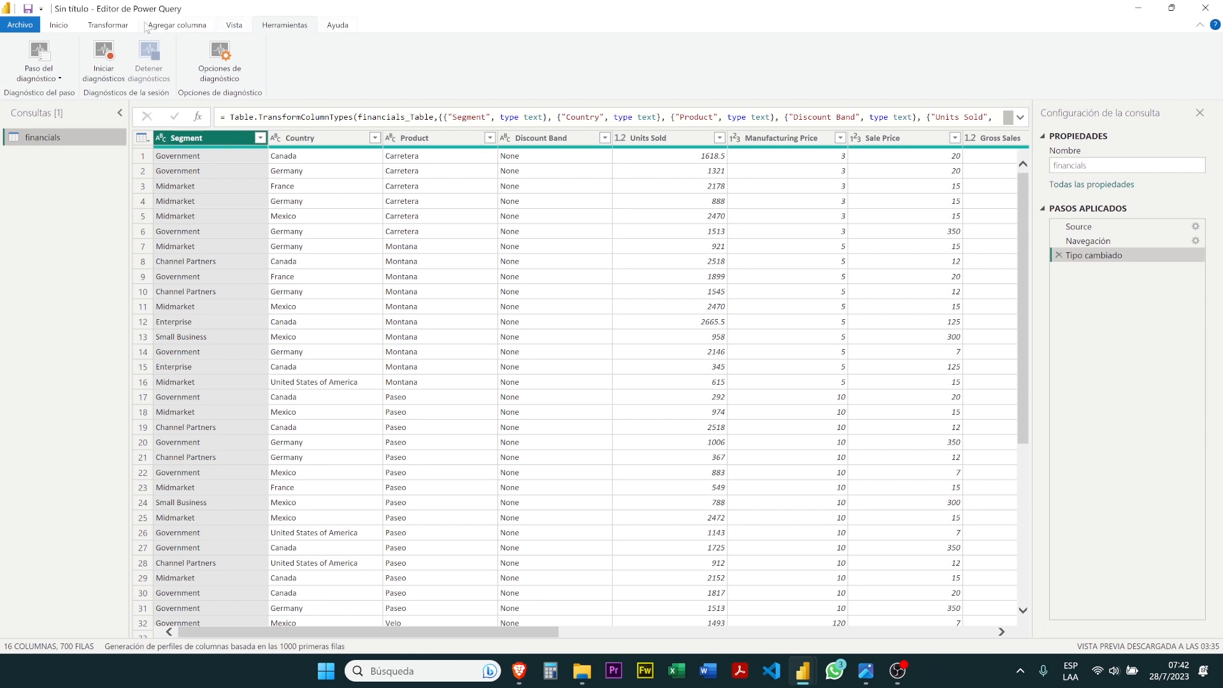
pyautogui.click(61, 26)
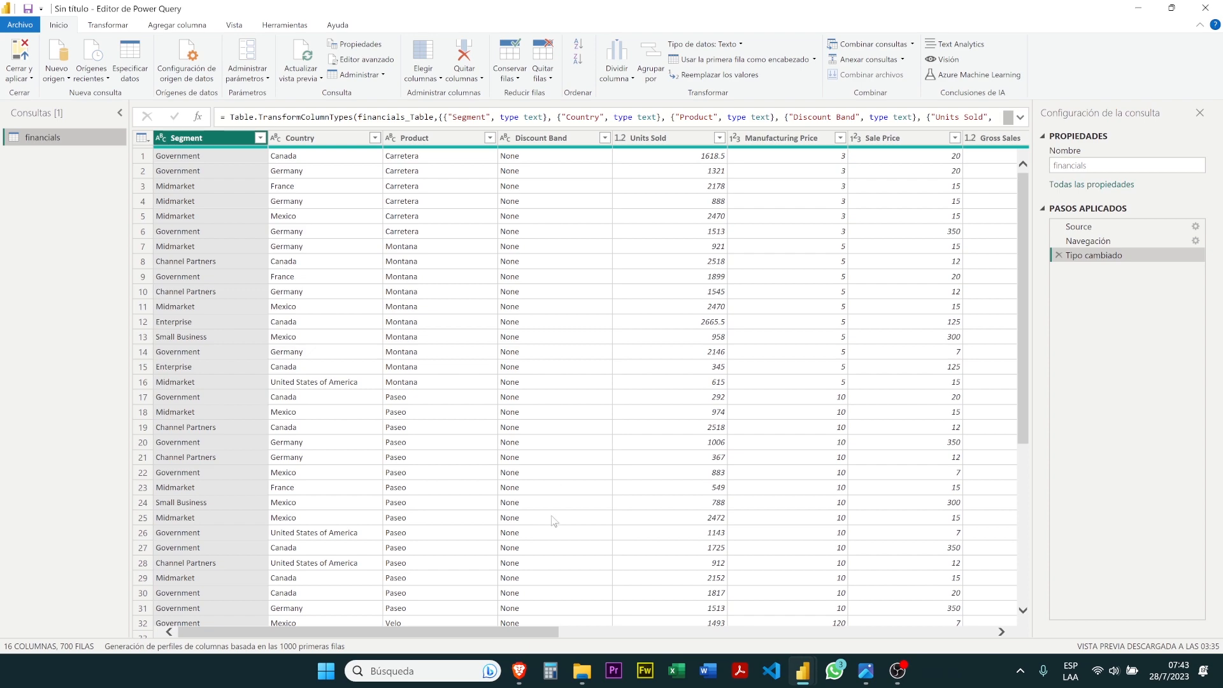
# Switch to the Brave browser, close the separate tutorial window, and show the Excel-to-report tutorial in the Meet window
pyautogui.moveTo(519, 668)
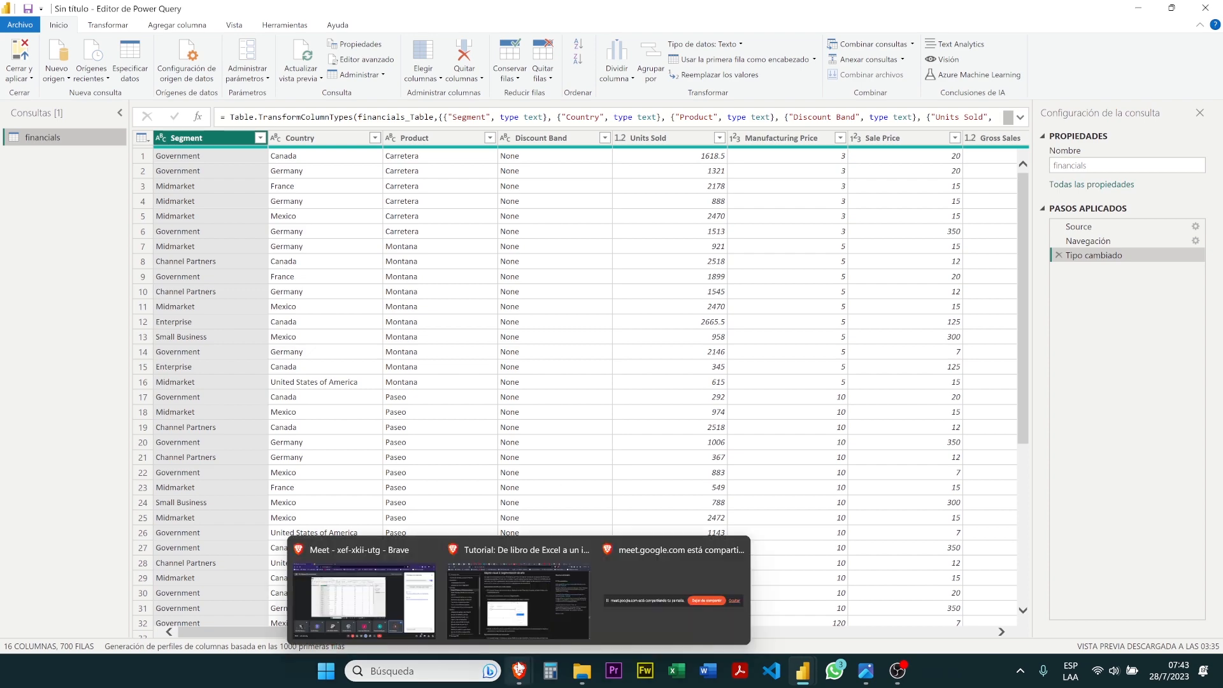
pyautogui.click(507, 610)
pyautogui.scroll(5, 521, 262)
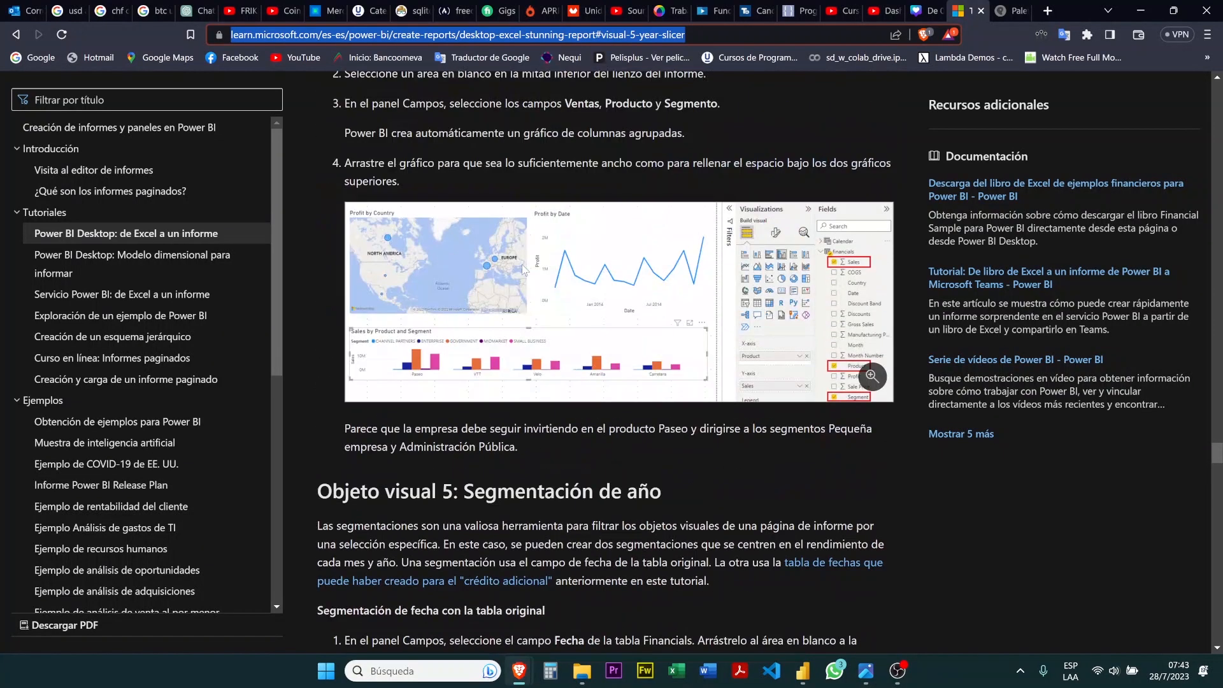
pyautogui.moveTo(519, 669)
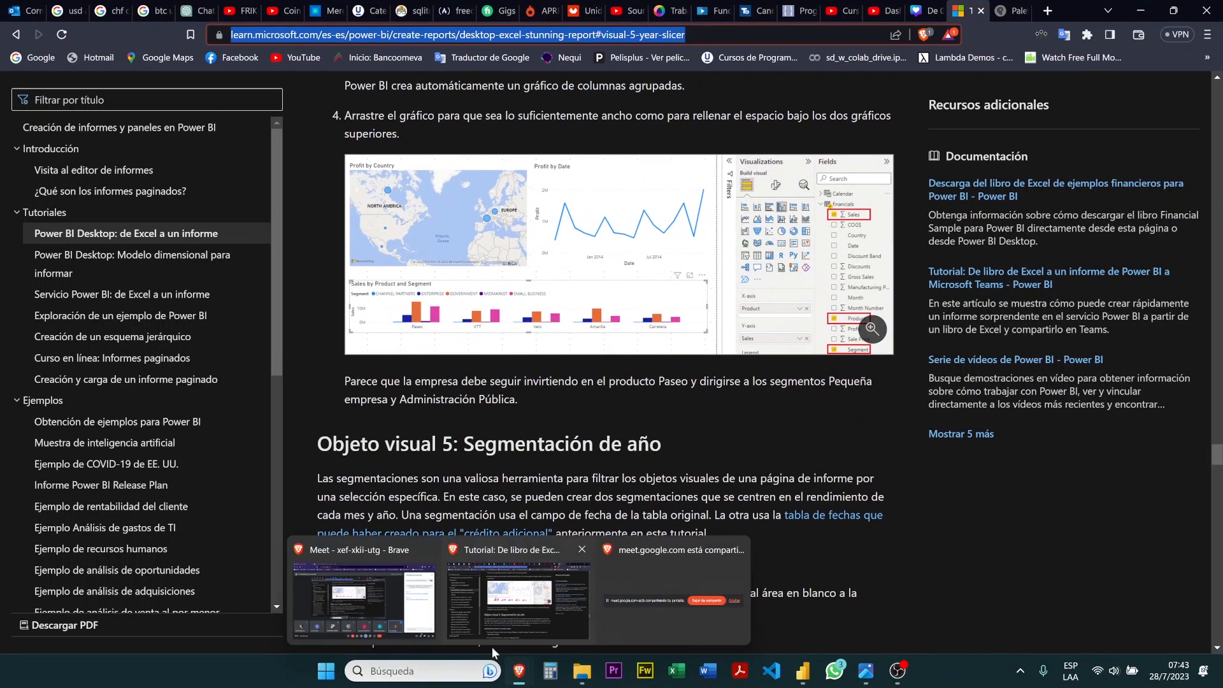
pyautogui.click(382, 599)
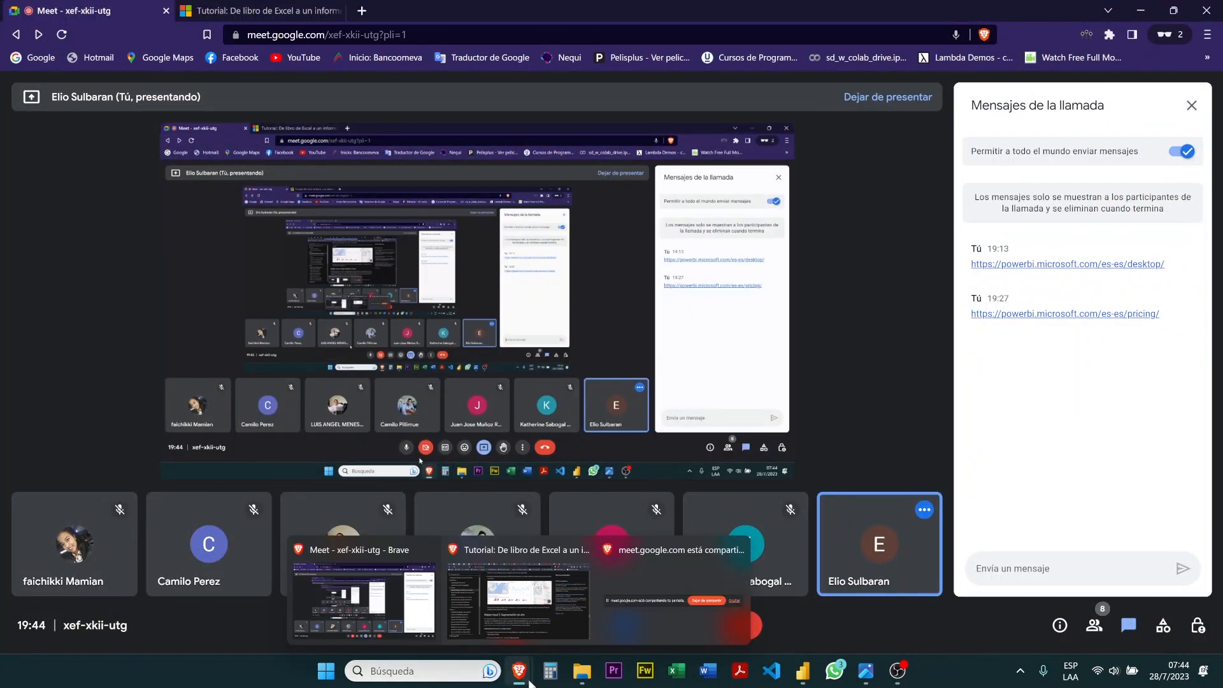
pyautogui.moveTo(587, 553)
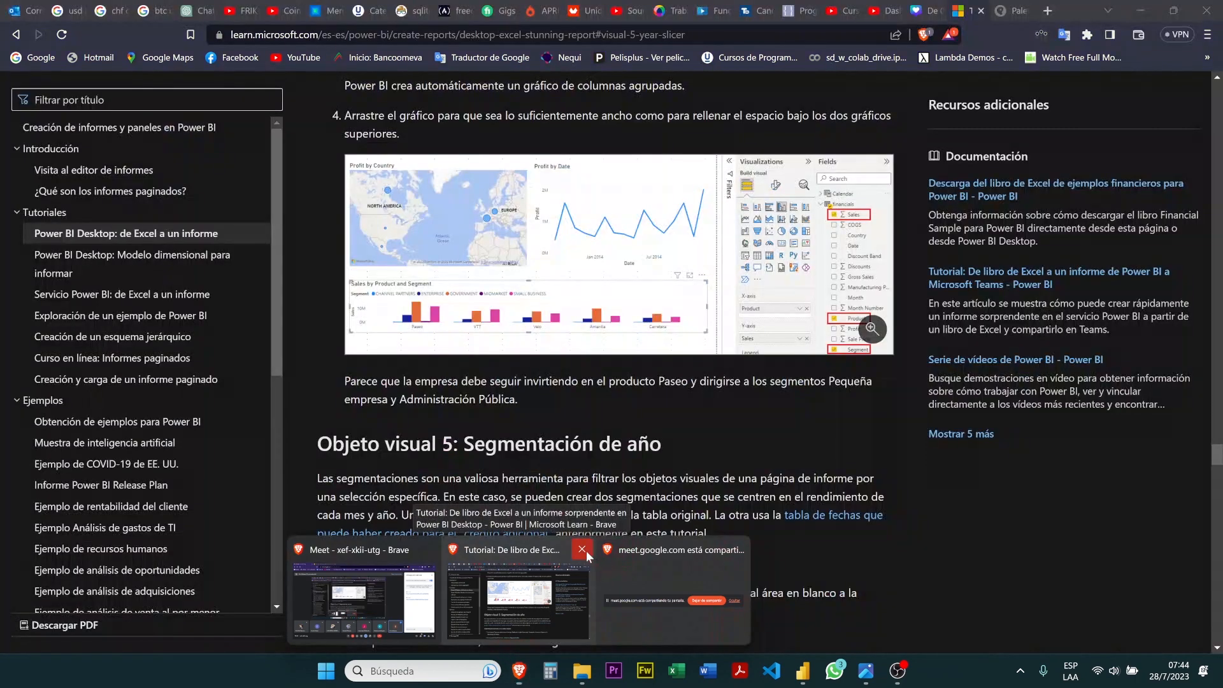
pyautogui.click(582, 550)
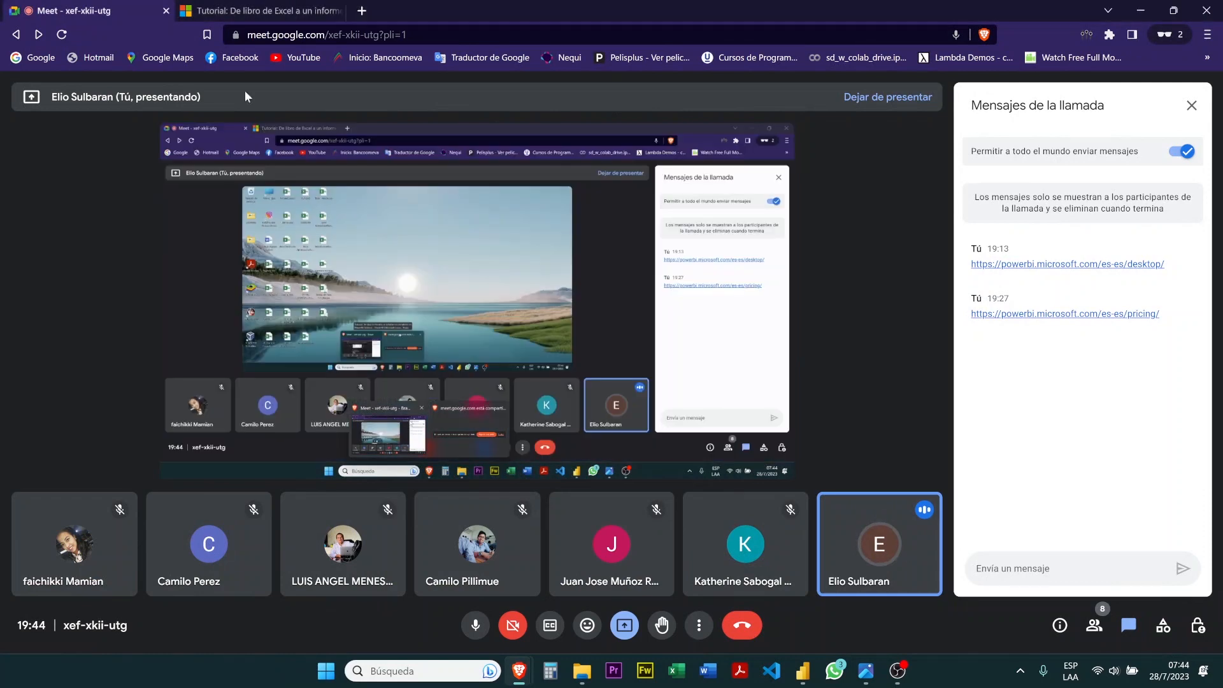
pyautogui.click(247, 8)
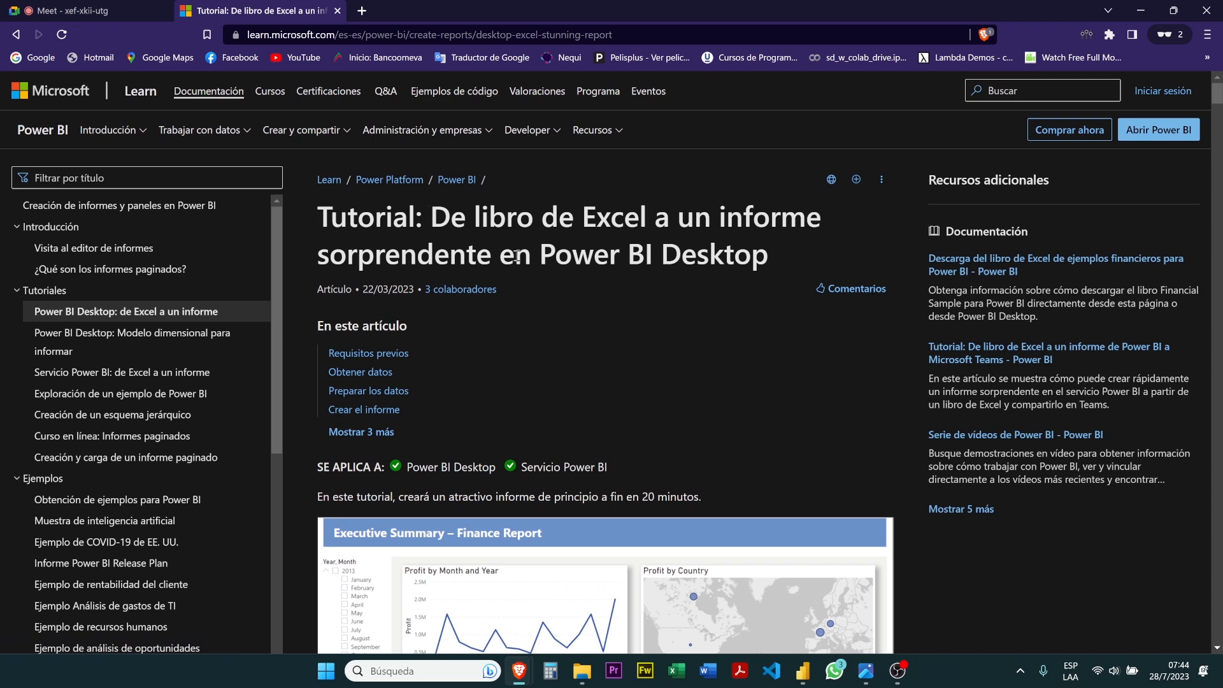
# Read the tutorial through the change of Unidades vendidas to Número entero, and switch back to the Power Query editor
pyautogui.scroll(-3, 516, 256)
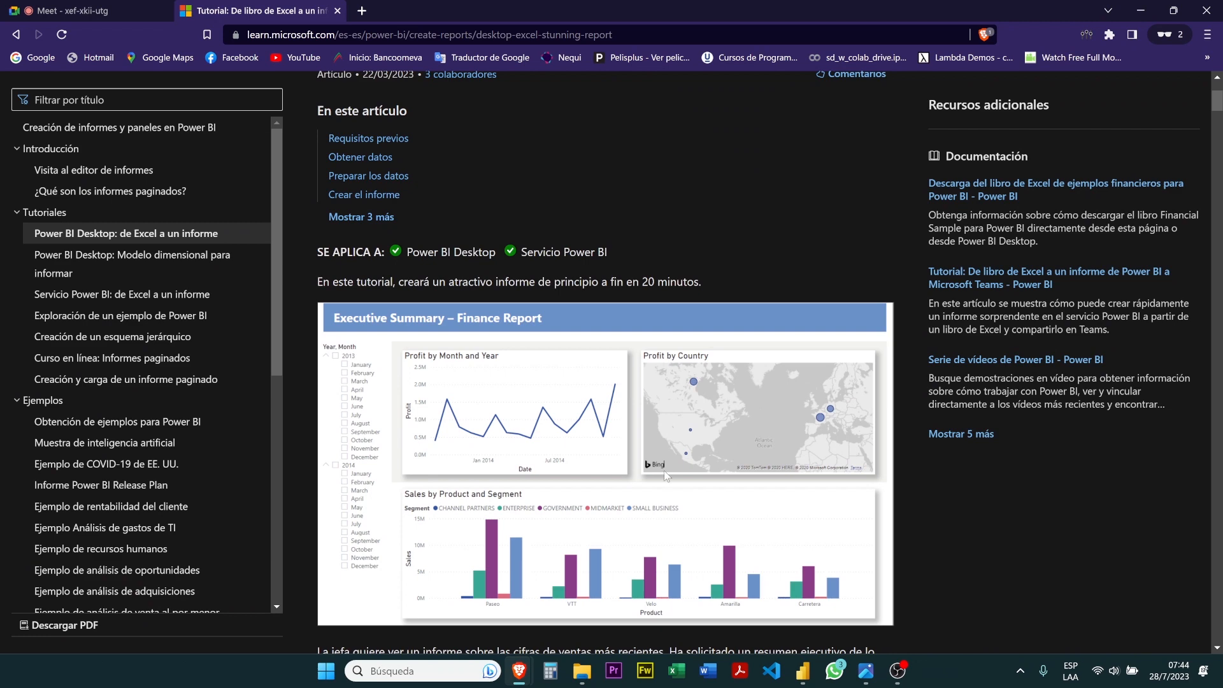
pyautogui.scroll(-4, 664, 471)
pyautogui.scroll(-6, 665, 475)
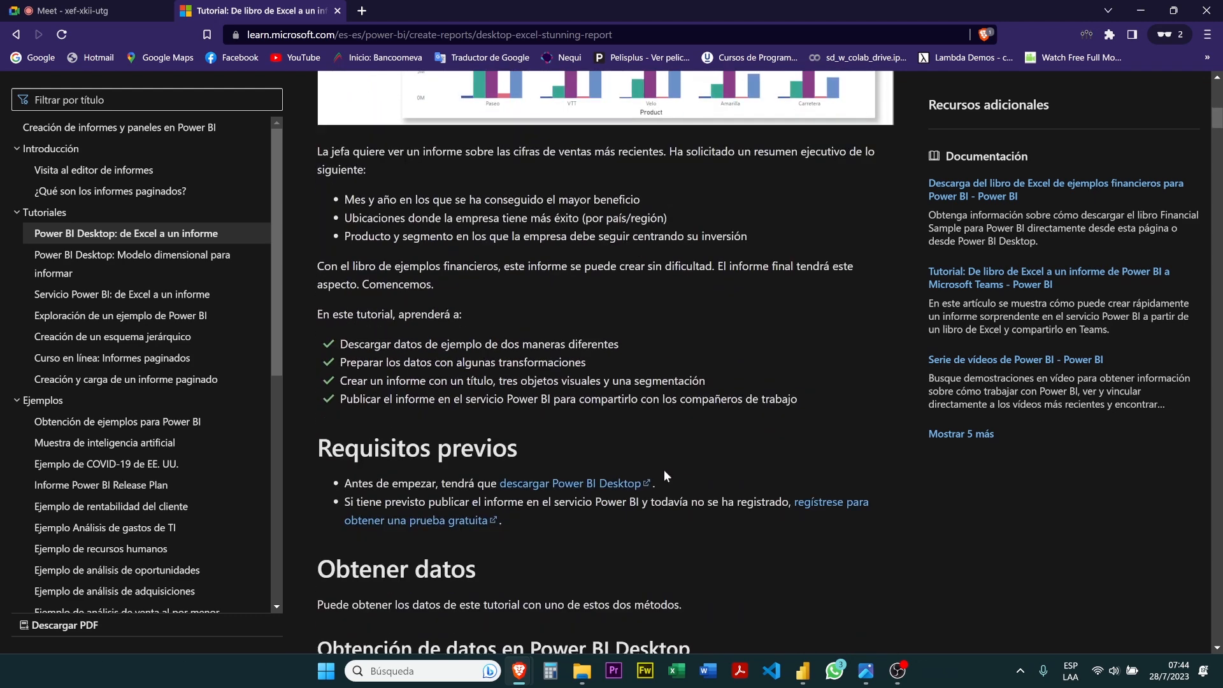
pyautogui.scroll(-4, 665, 471)
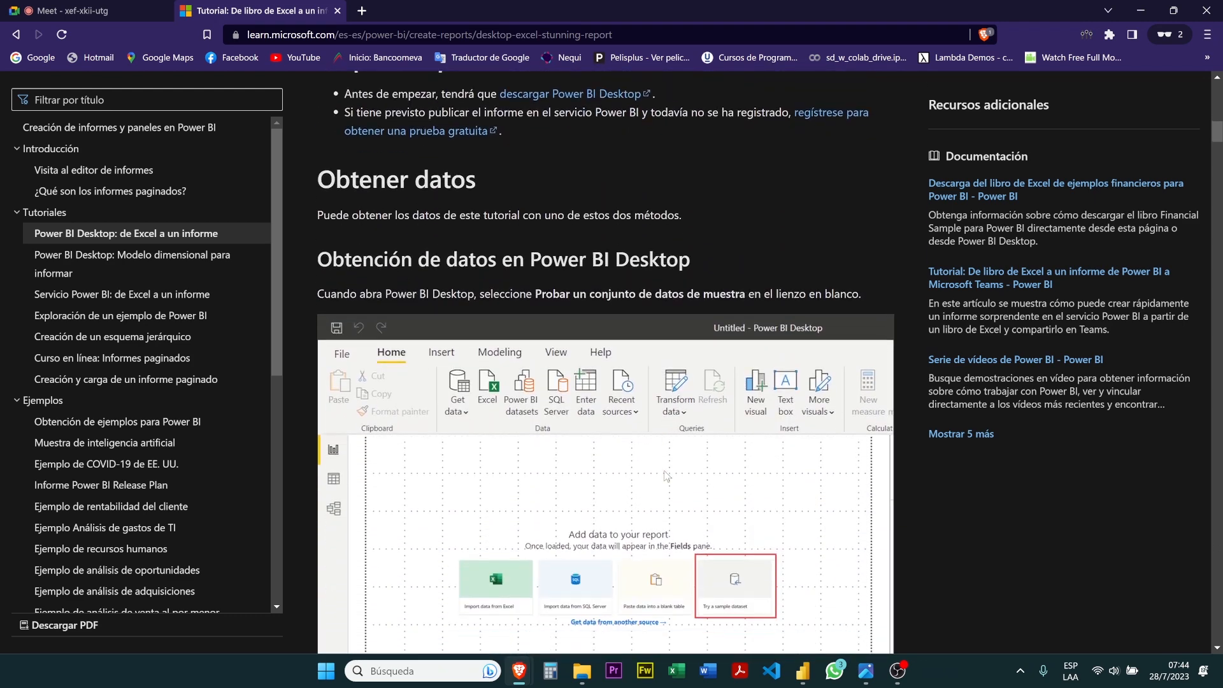
pyautogui.scroll(-7, 720, 488)
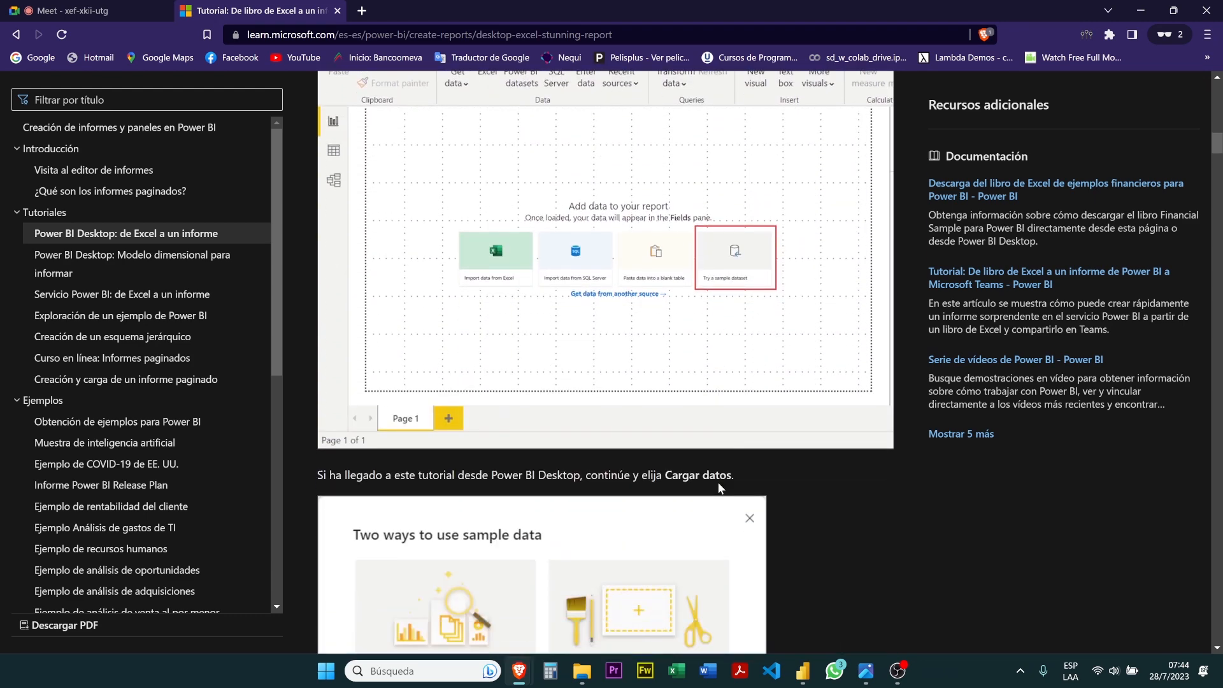
pyautogui.scroll(-6, 595, 472)
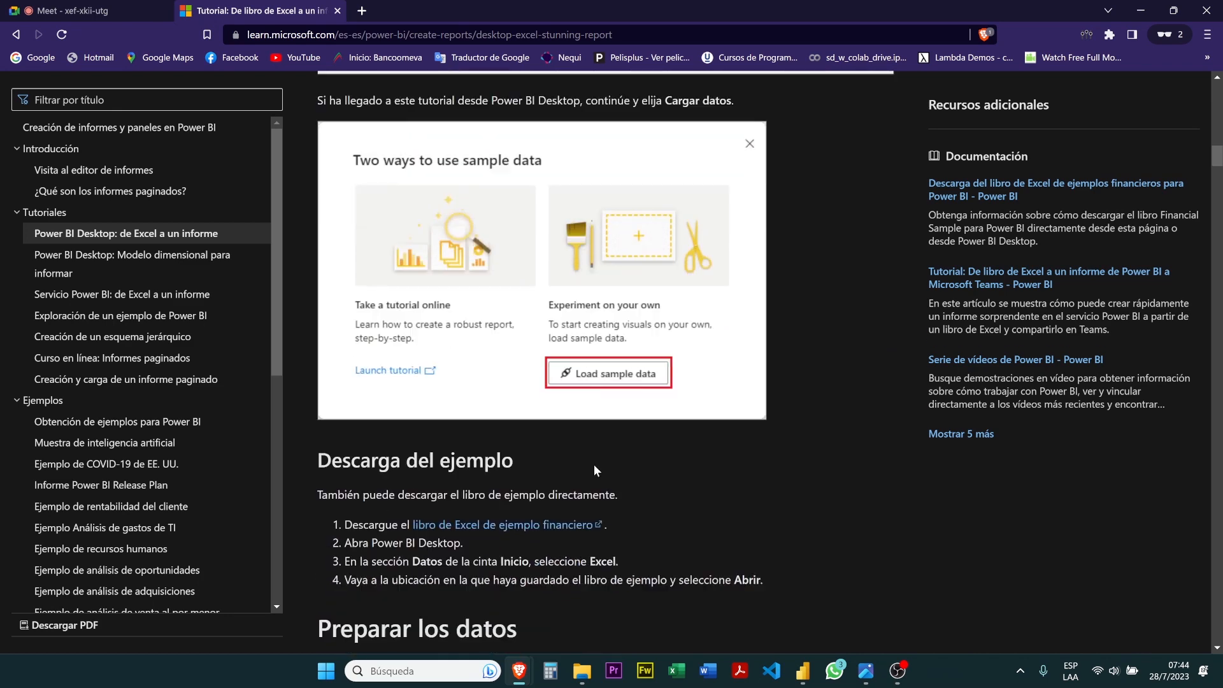
pyautogui.scroll(-6, 594, 466)
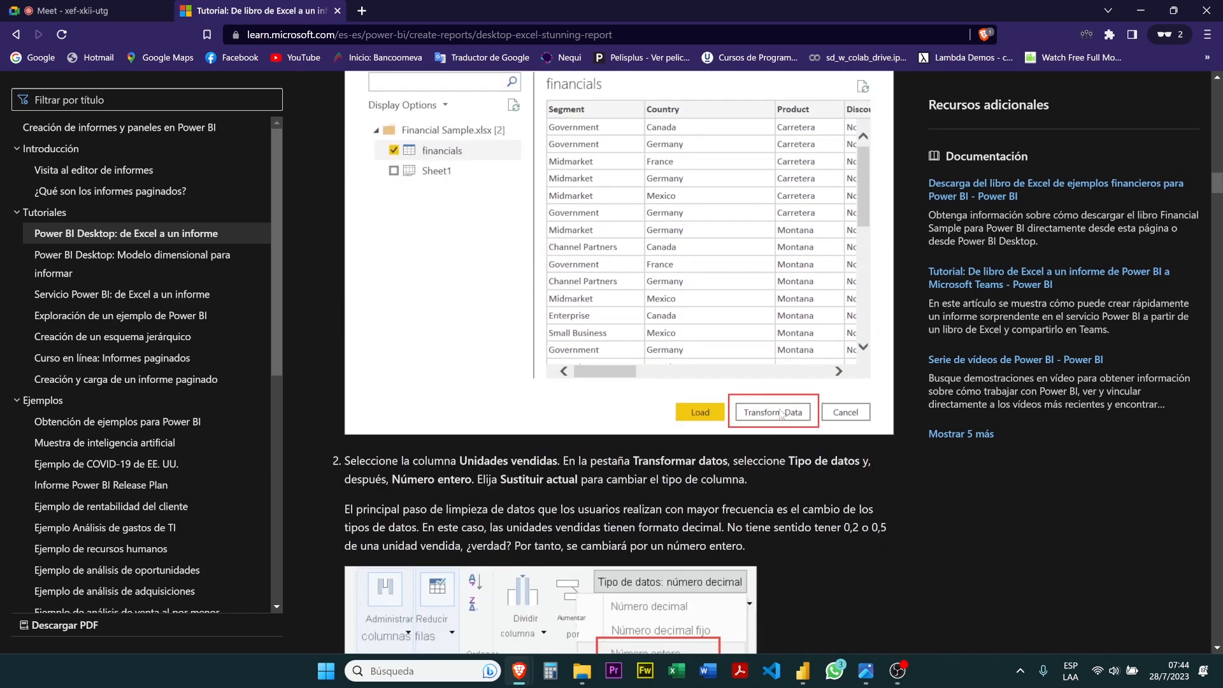
pyautogui.scroll(-4, 781, 414)
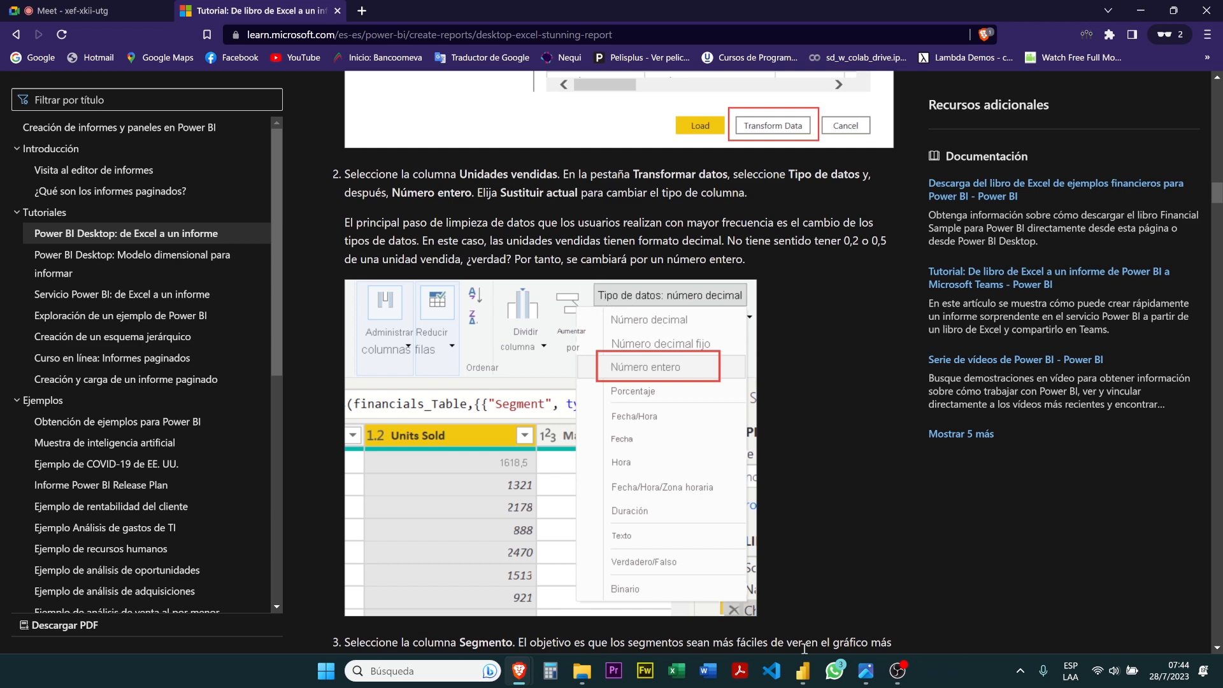
pyautogui.moveTo(803, 670)
pyautogui.click(812, 625)
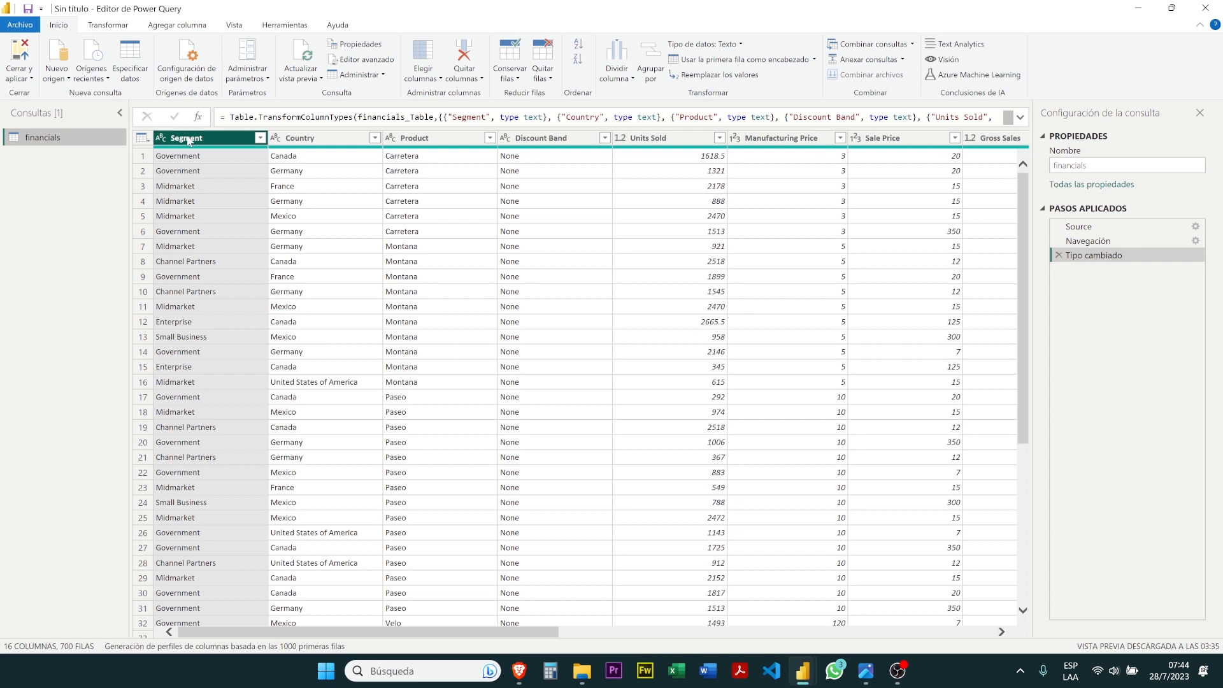
# Look through the available data types for Segment, and check the types of the Country, Product and Discount Band columns
pyautogui.click(737, 46)
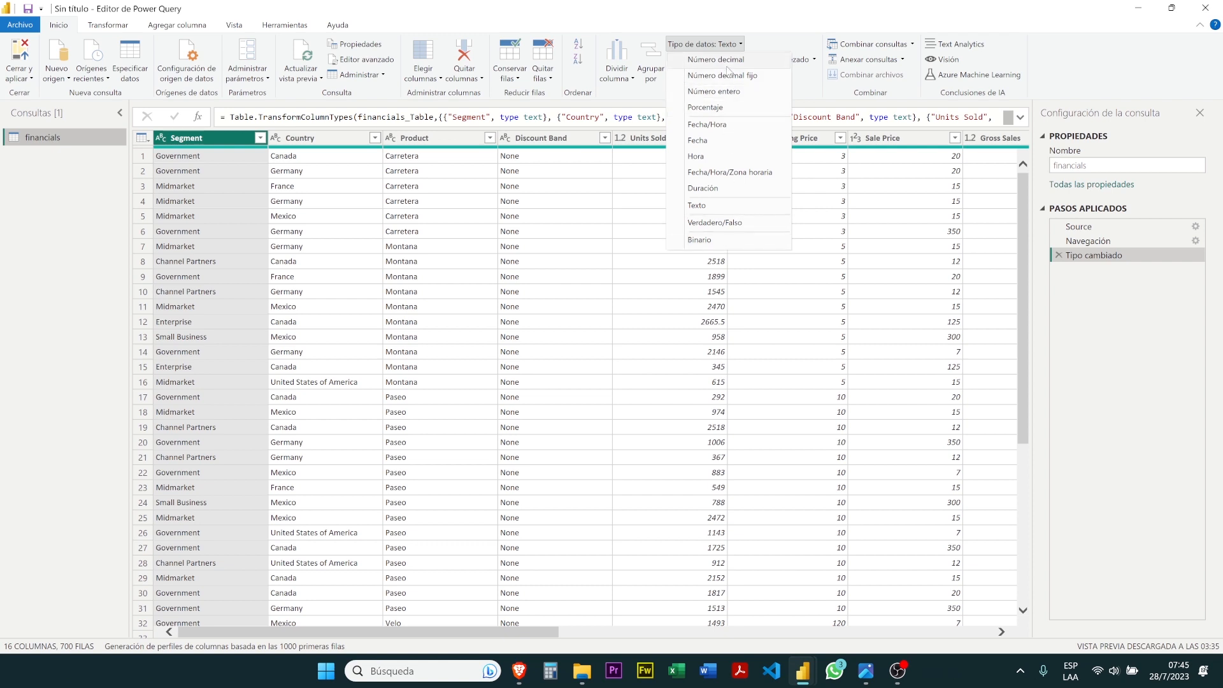
pyautogui.click(317, 155)
pyautogui.click(316, 138)
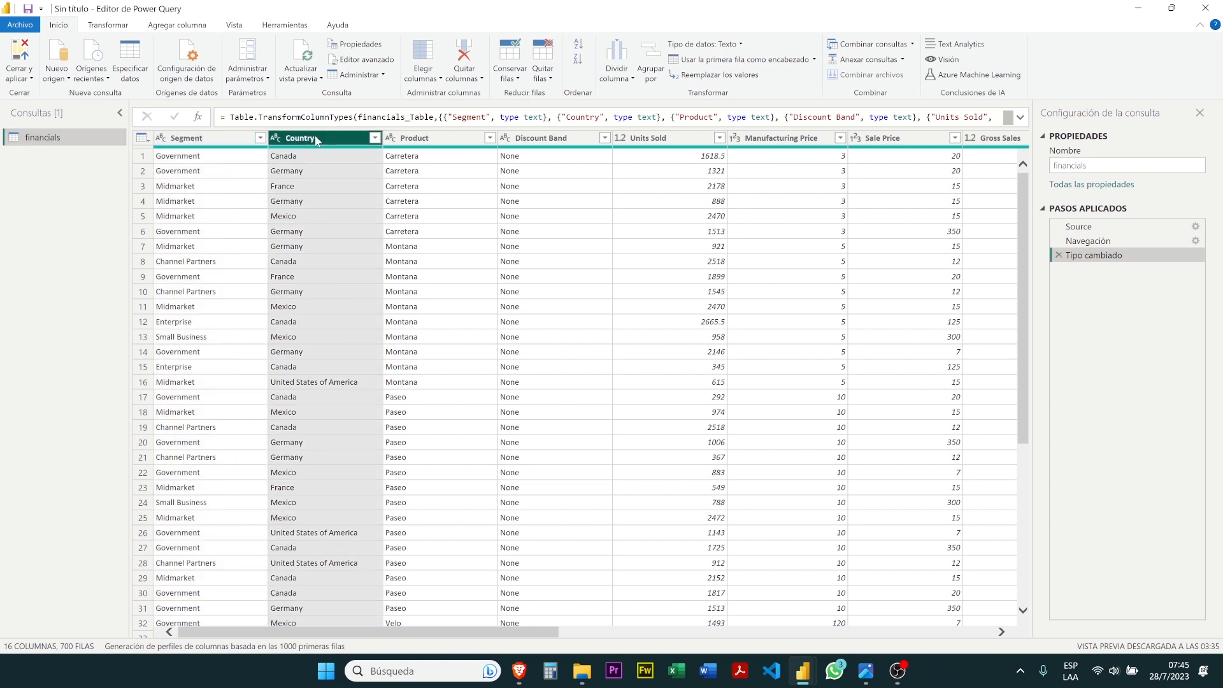
pyautogui.click(409, 140)
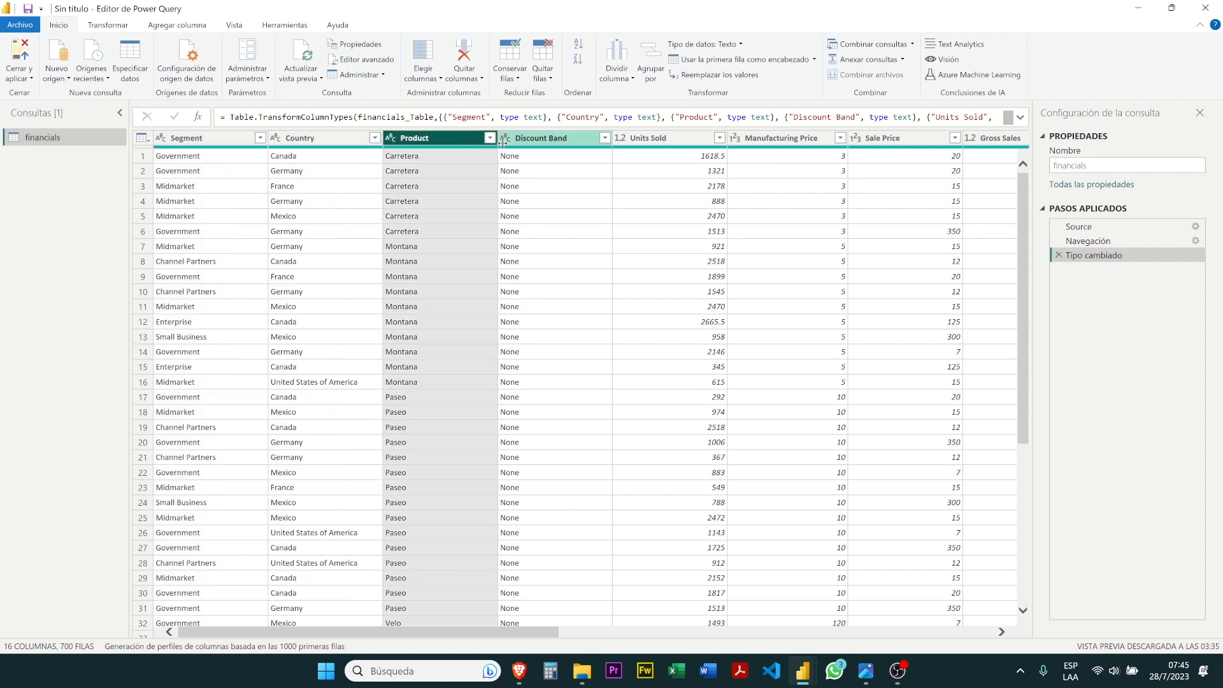
pyautogui.click(543, 141)
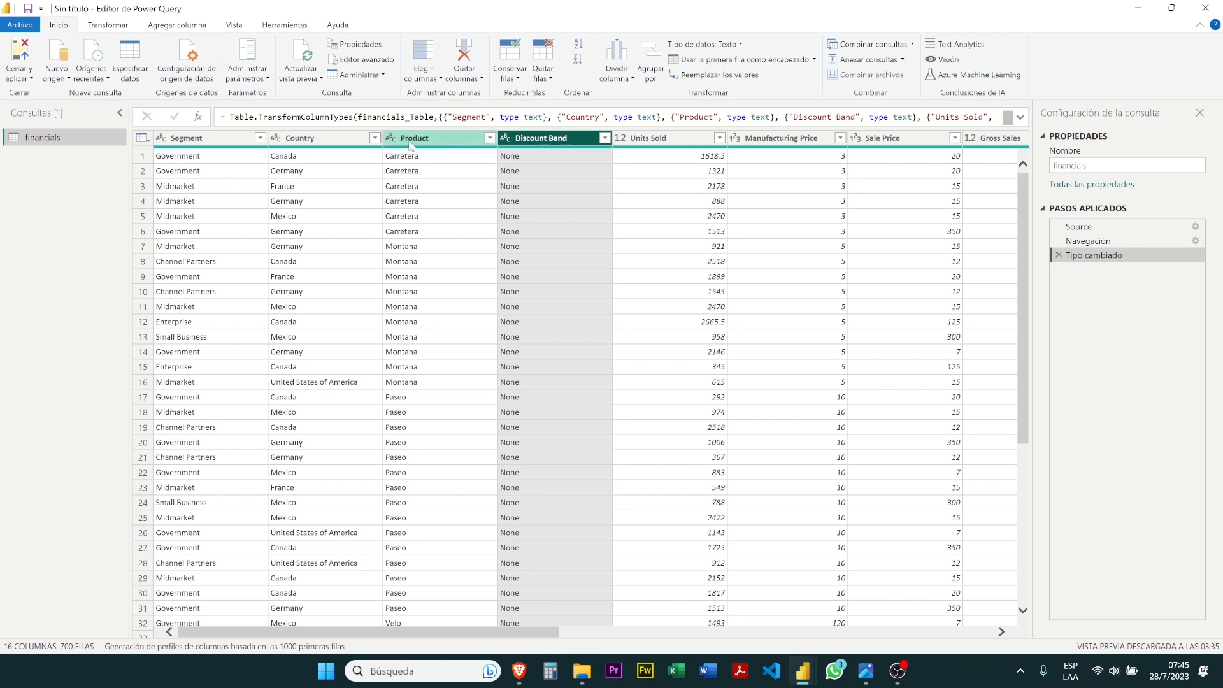
pyautogui.click(227, 141)
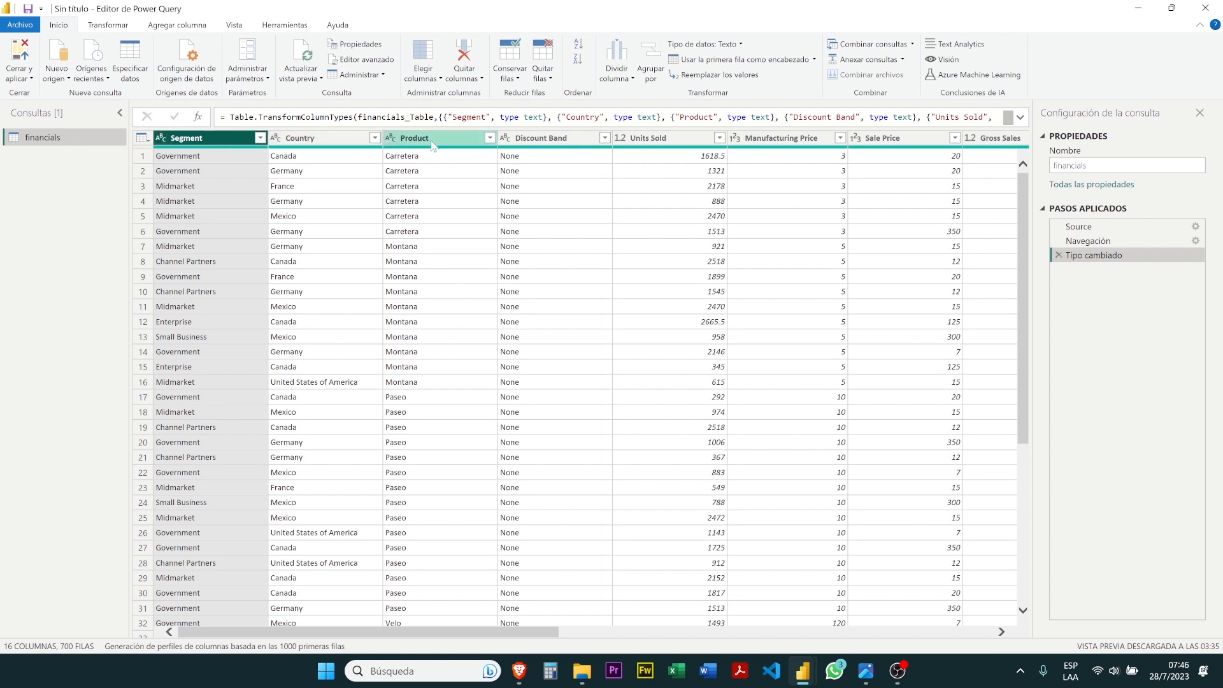
# Compare the data types of Units Sold and Manufacturing Price with those of the text columns from Segment to Discount Band
pyautogui.click(681, 138)
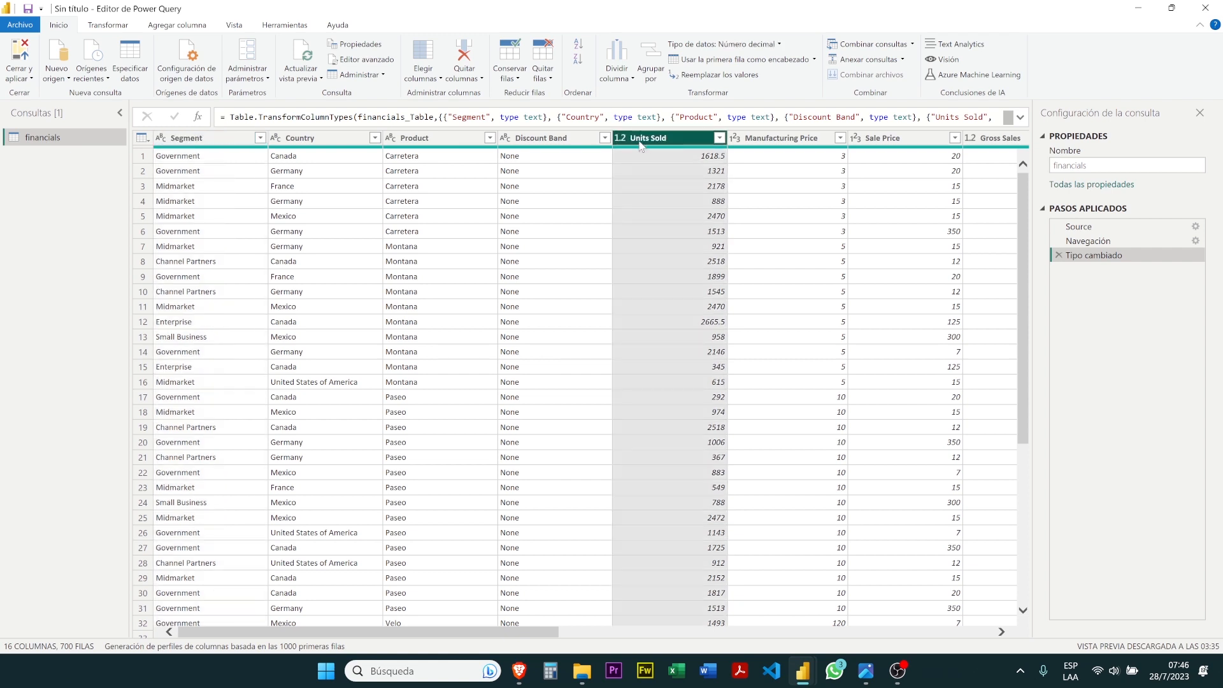
pyautogui.click(768, 138)
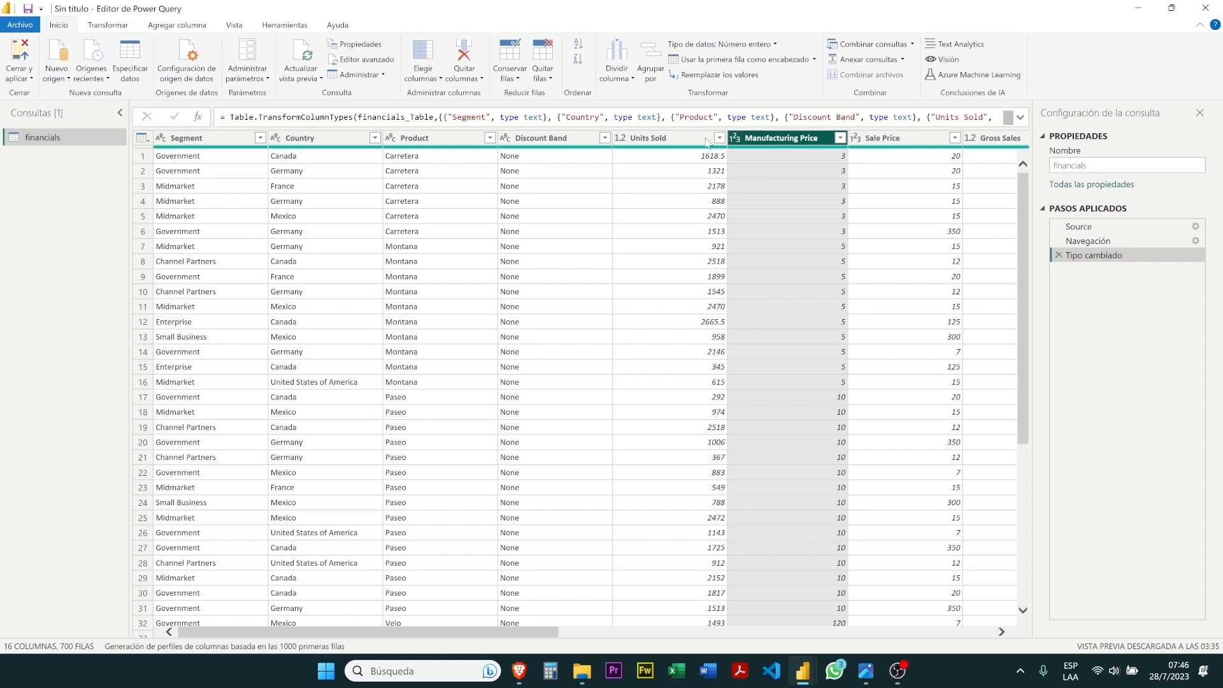
pyautogui.click(667, 139)
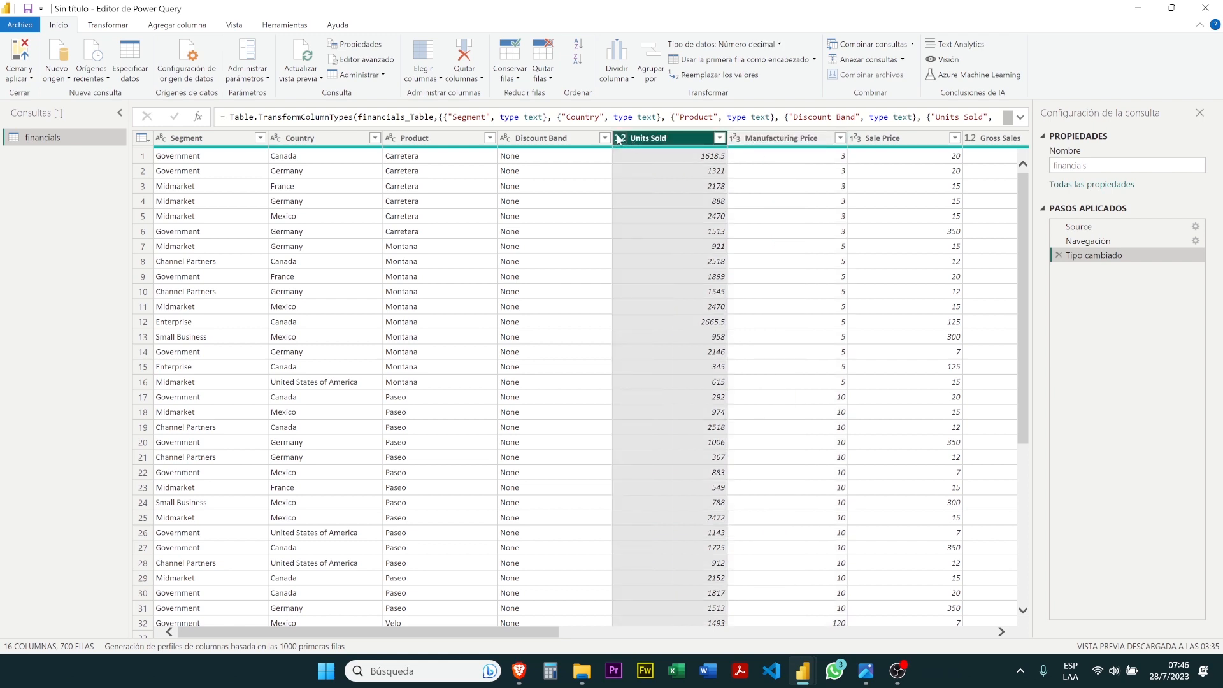
pyautogui.click(523, 140)
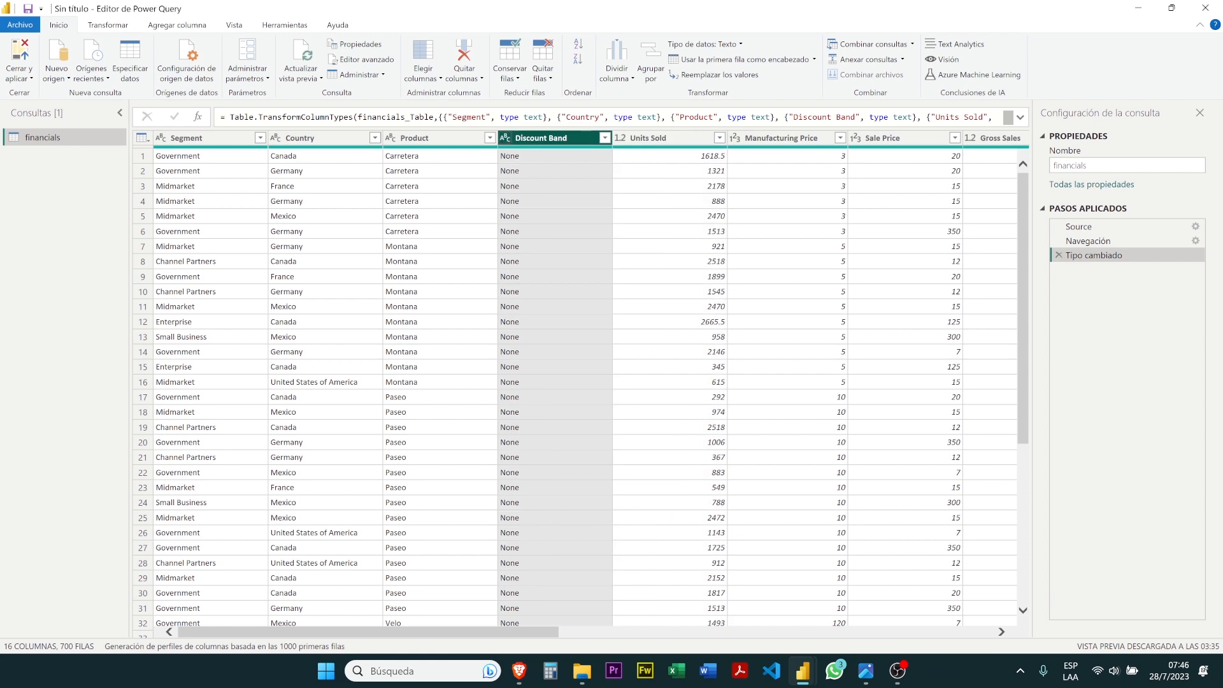
pyautogui.click(433, 138)
pyautogui.click(354, 141)
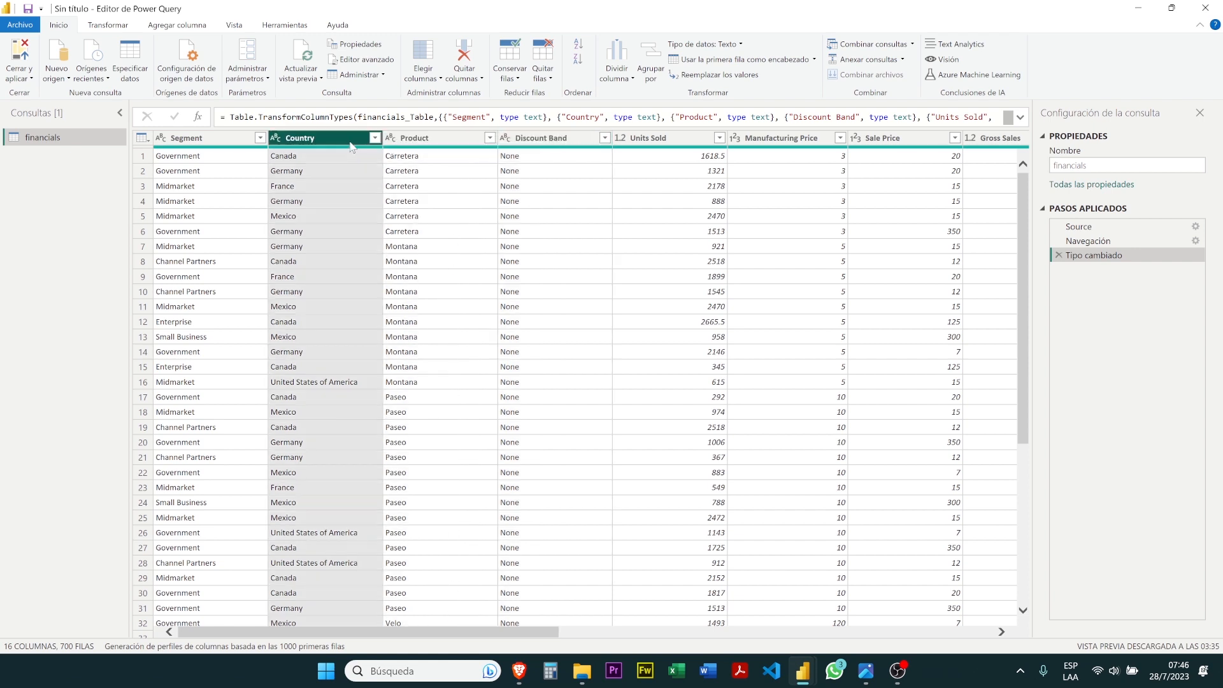
pyautogui.click(245, 142)
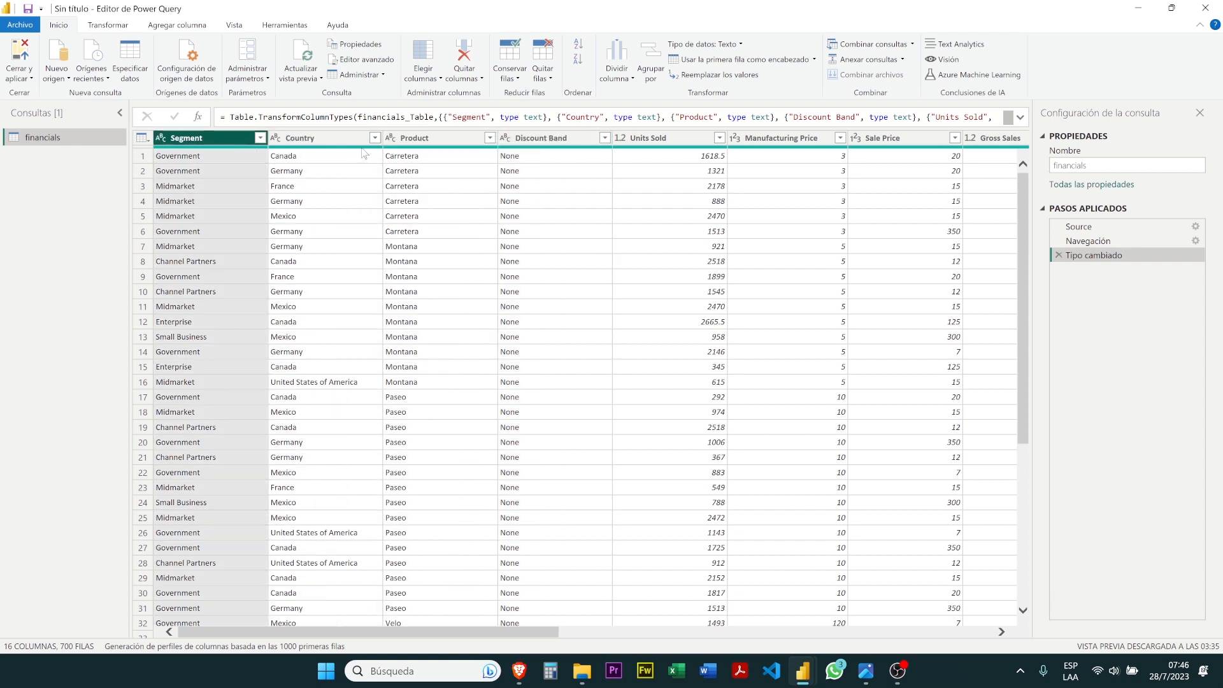
pyautogui.click(446, 139)
pyautogui.click(533, 140)
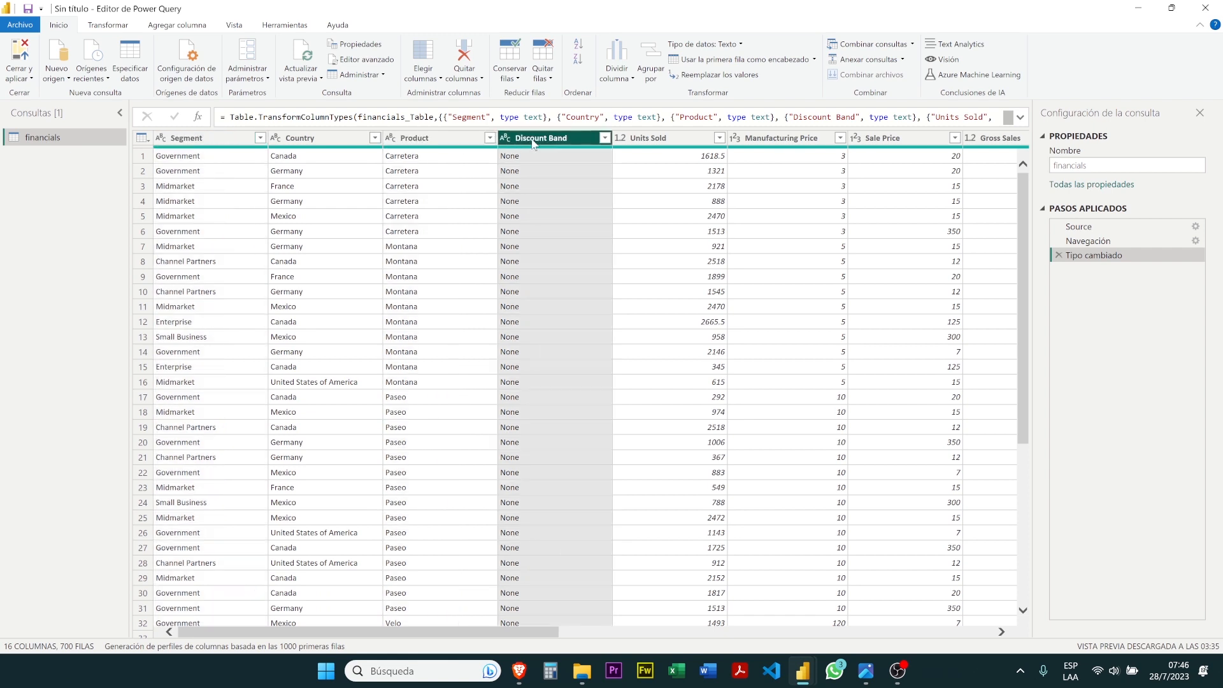
# Change the Units Sold column's data type to Número entero, replacing the existing type conversion
pyautogui.click(680, 143)
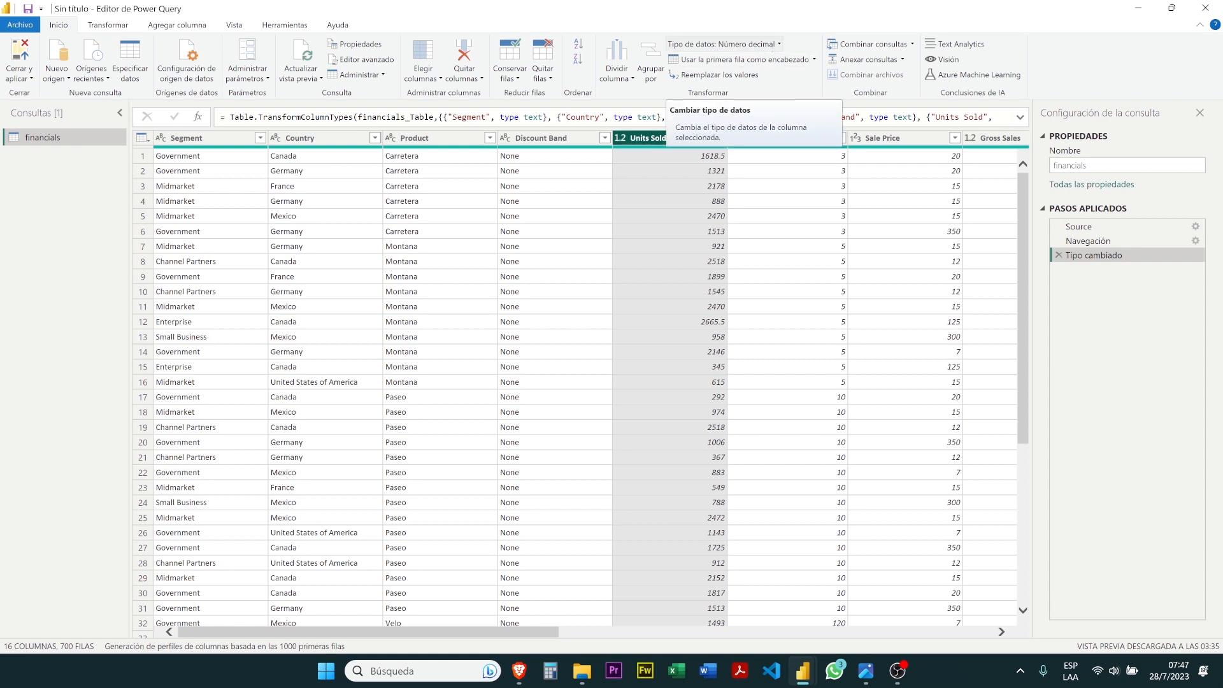
pyautogui.click(773, 44)
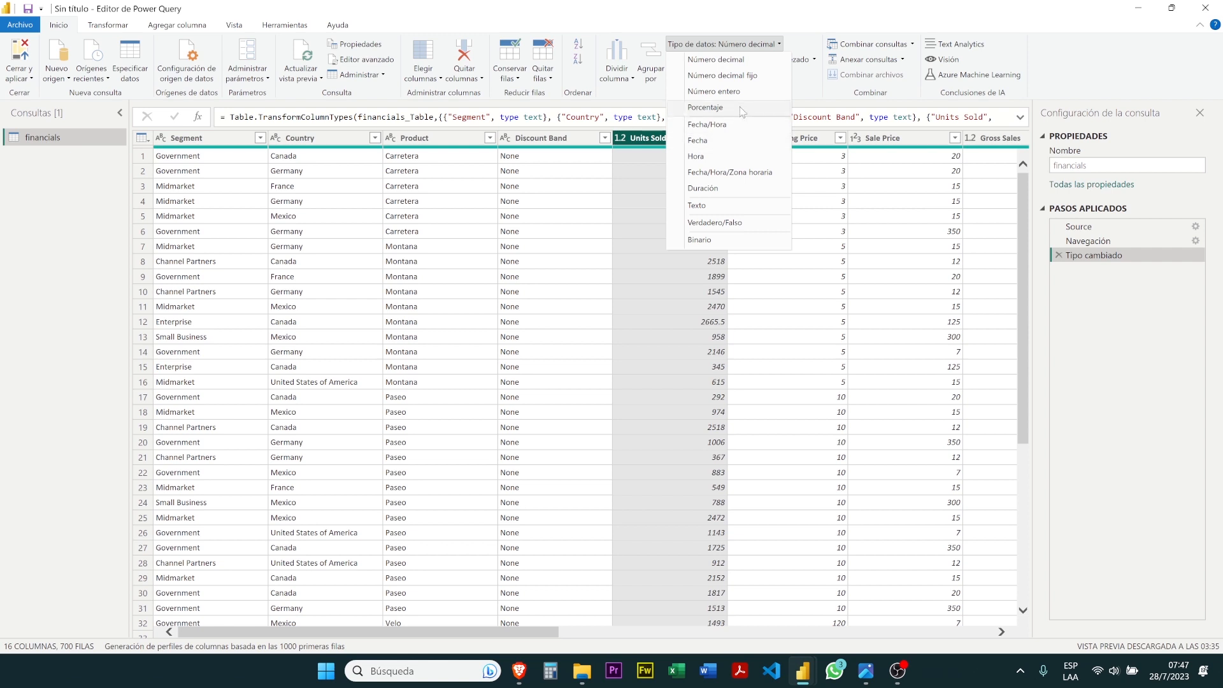
pyautogui.click(713, 92)
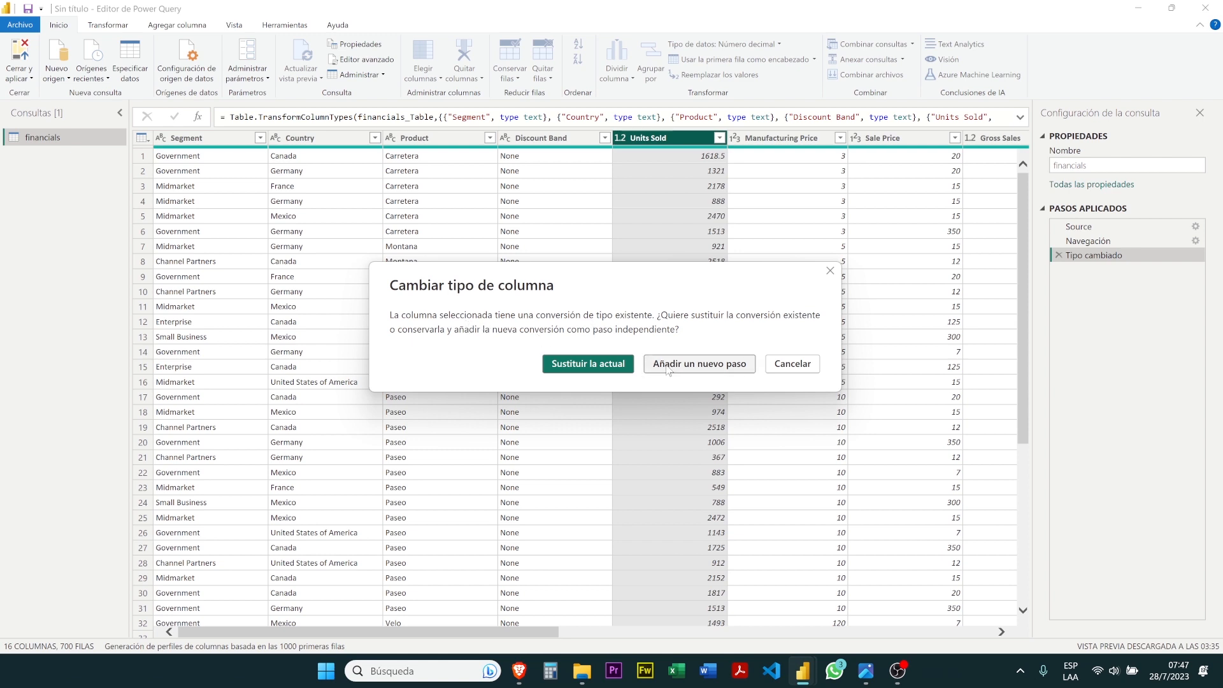
pyautogui.click(601, 366)
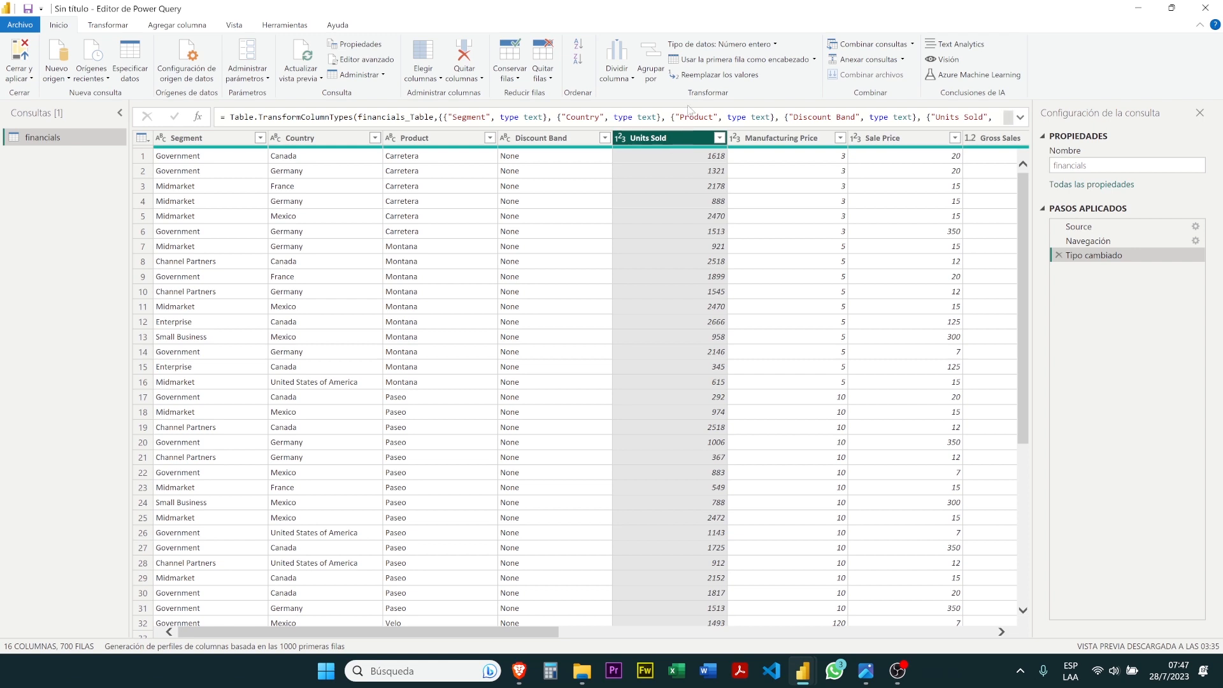
pyautogui.click(767, 49)
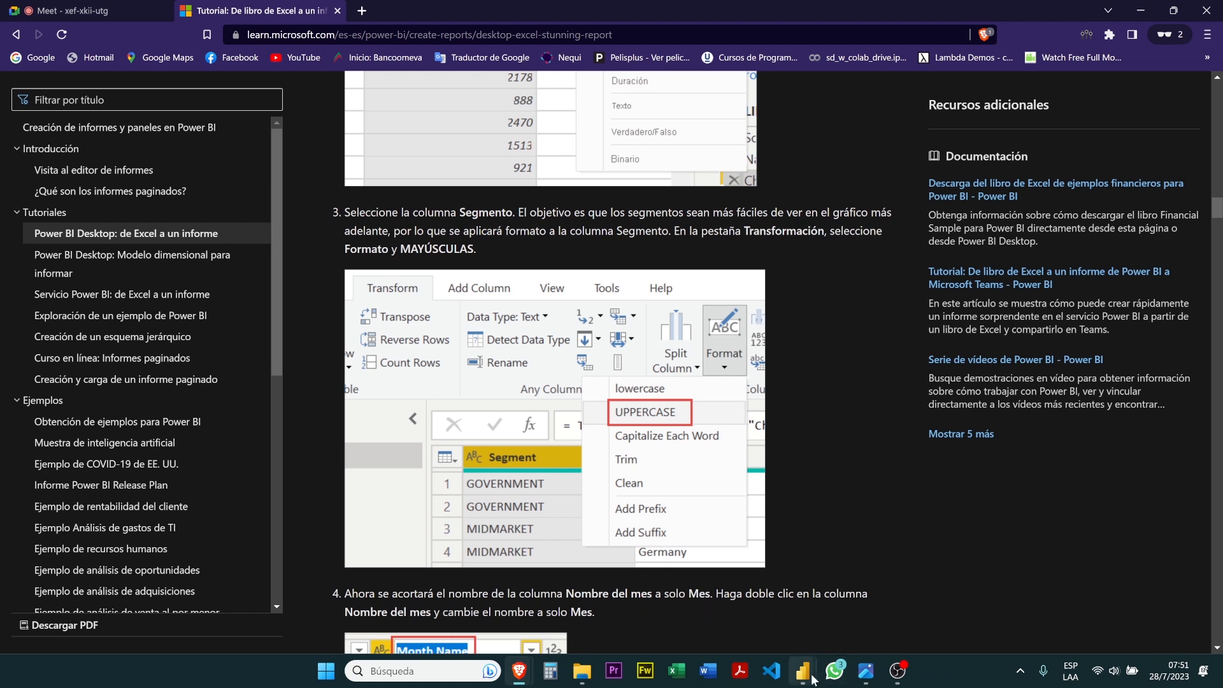
# Switch from the tutorial to the Power Query editor and convert the Segment column's text to uppercase with the MAYÚSCULAS format
pyautogui.moveTo(812, 679)
pyautogui.click(828, 610)
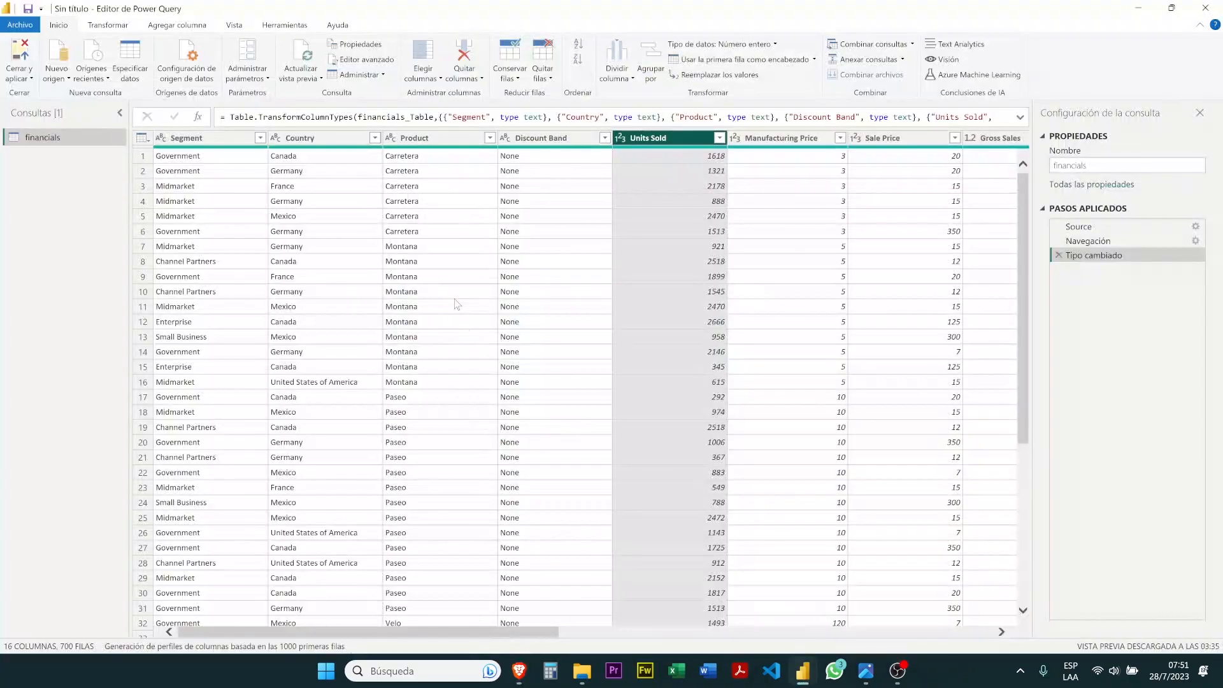
pyautogui.click(213, 143)
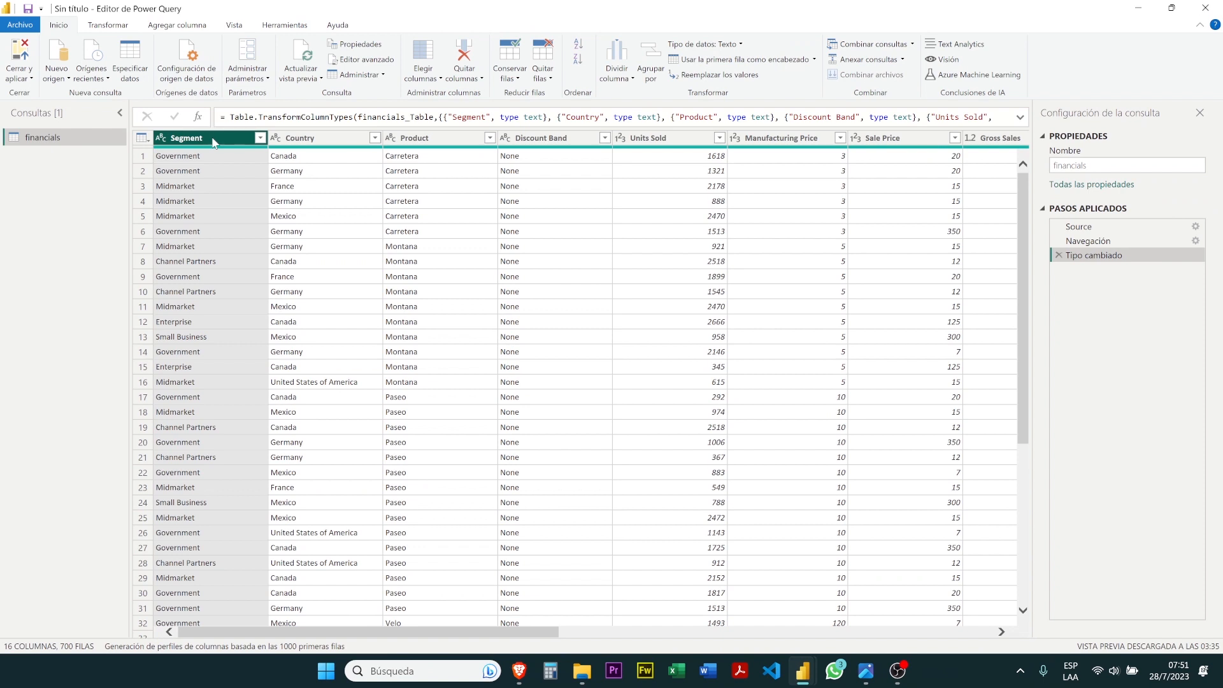
pyautogui.click(109, 26)
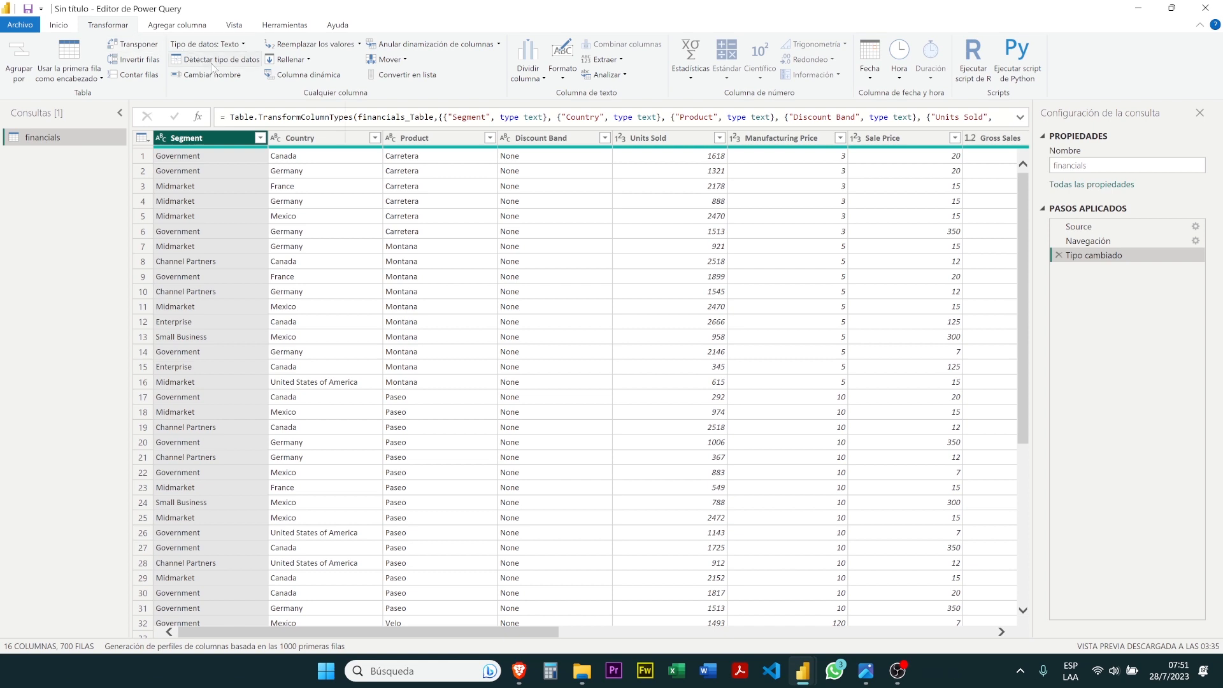
pyautogui.click(571, 79)
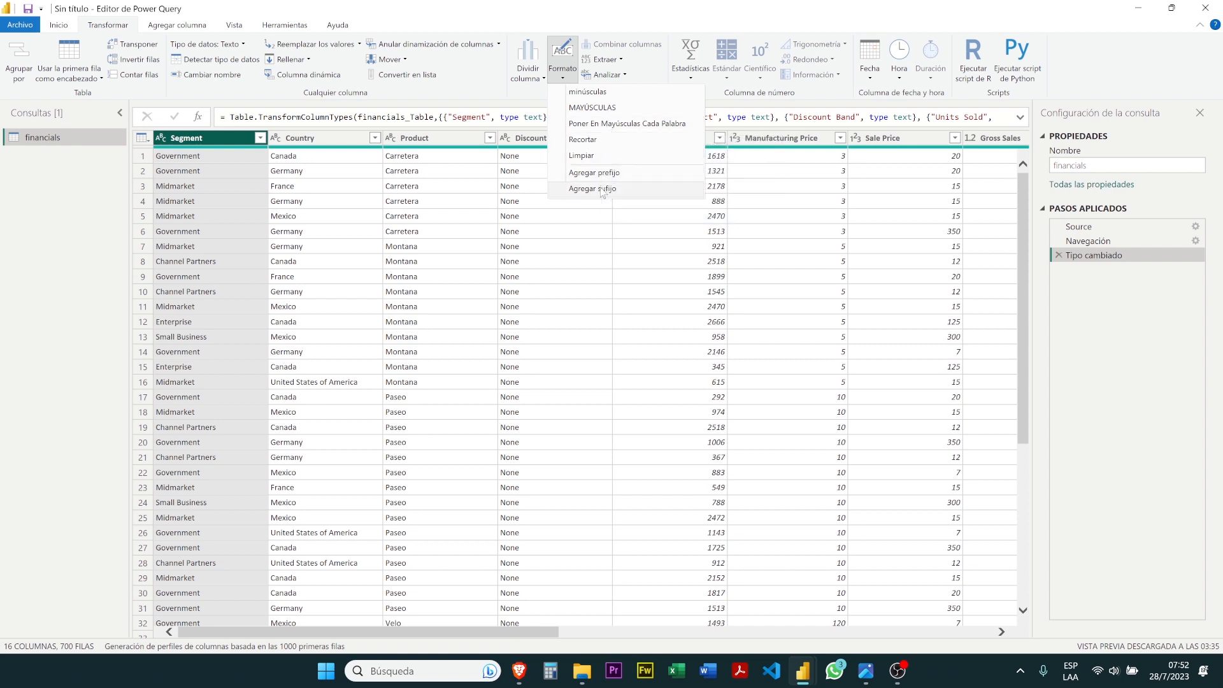
pyautogui.click(601, 109)
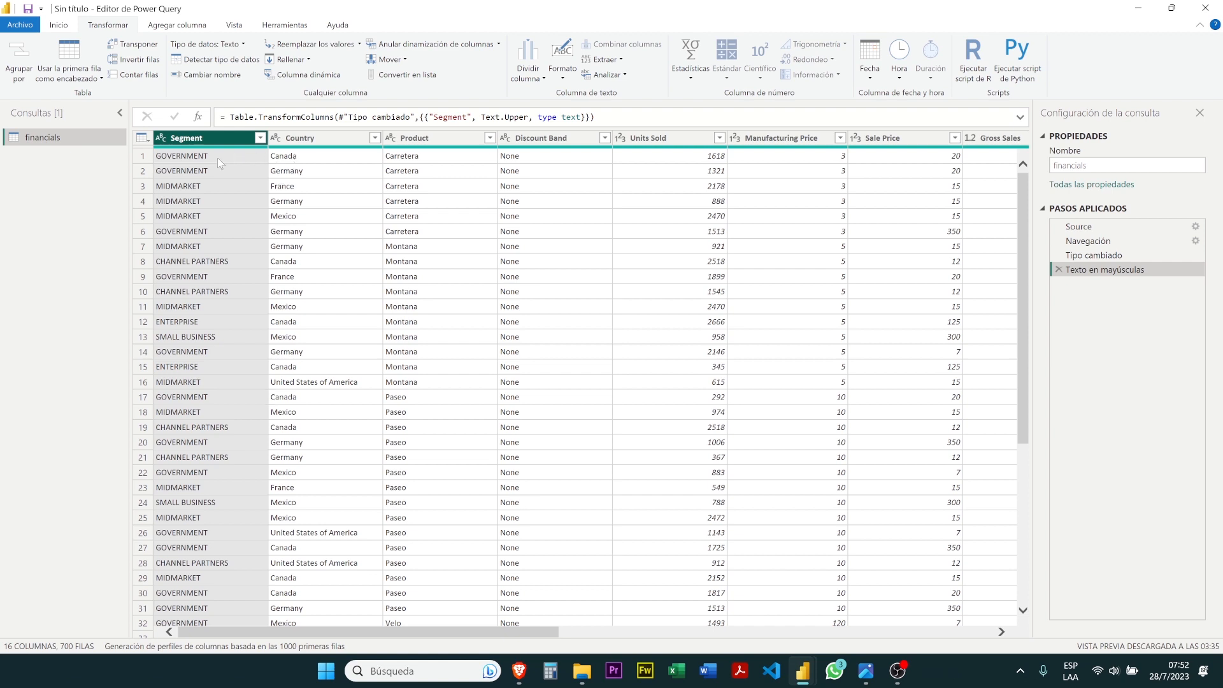
pyautogui.click(559, 75)
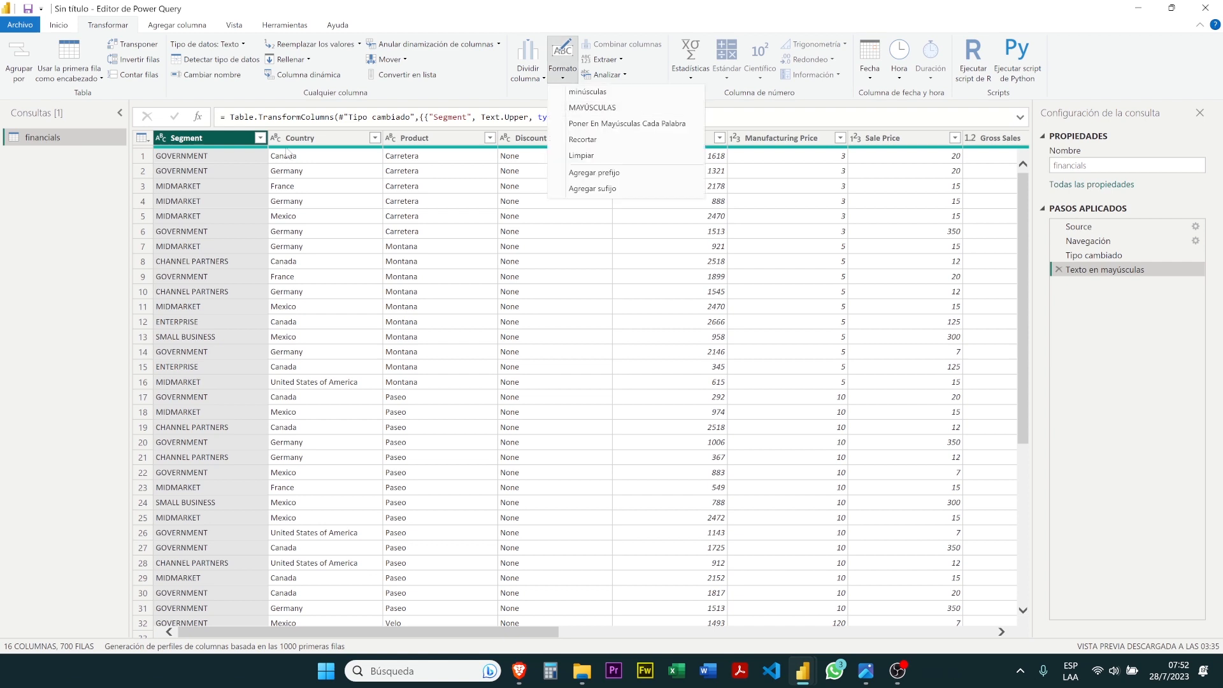
pyautogui.click(230, 144)
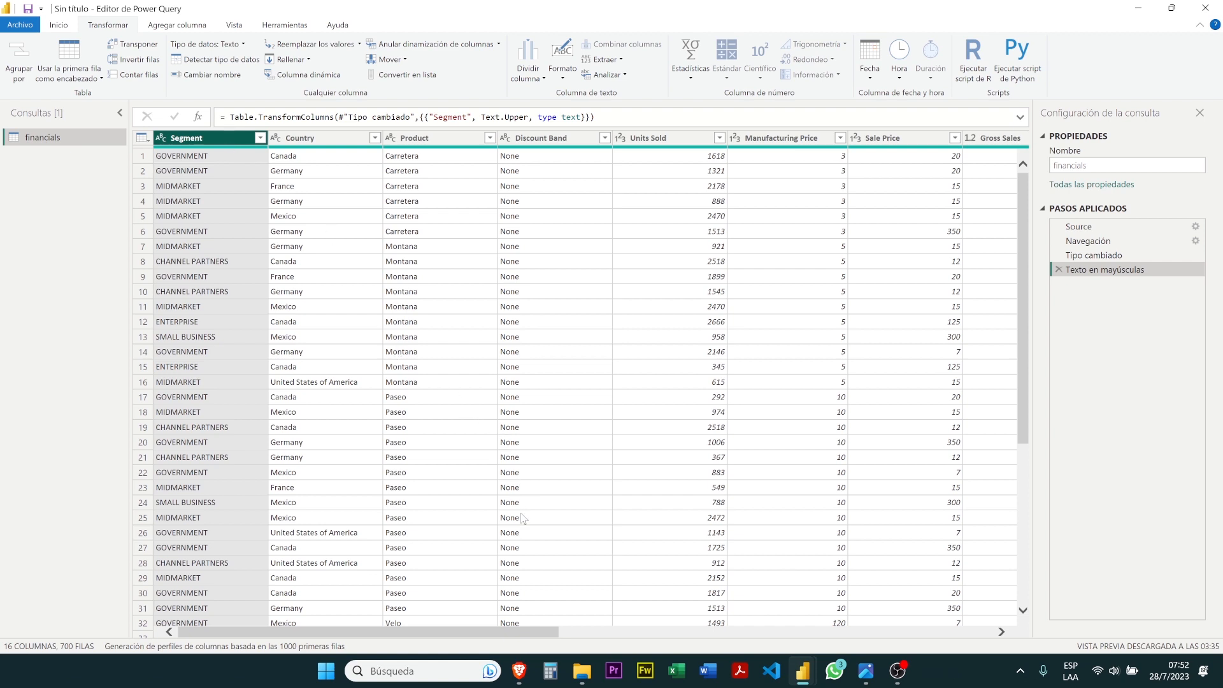
# Switch to Brave, check the Meet call, read the tutorial's instruction on shortening the month name column, and return to the Power Query editor
pyautogui.moveTo(525, 668)
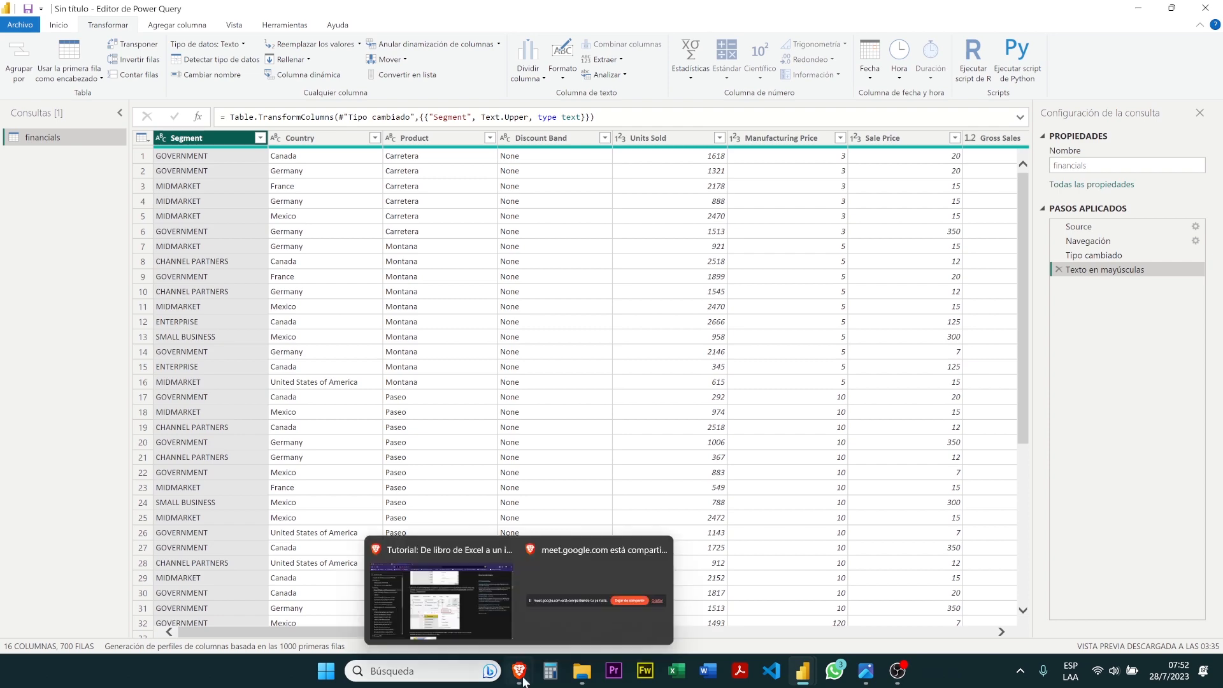
pyautogui.click(503, 611)
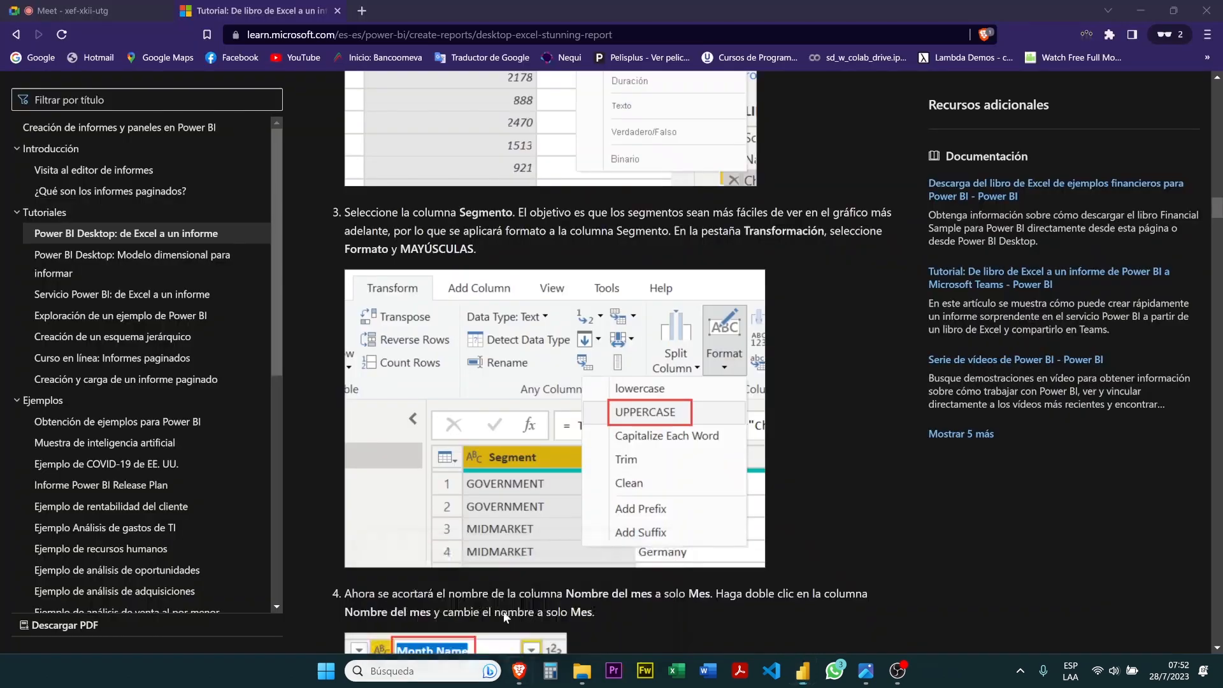
pyautogui.click(125, 16)
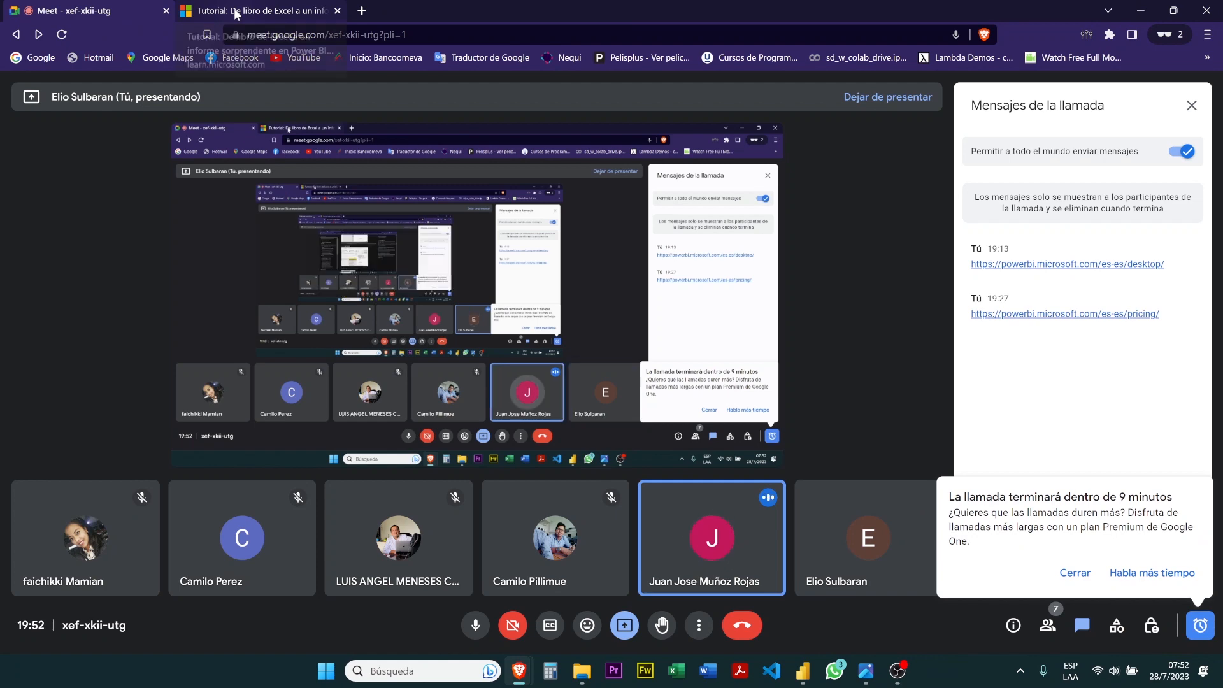
pyautogui.click(236, 13)
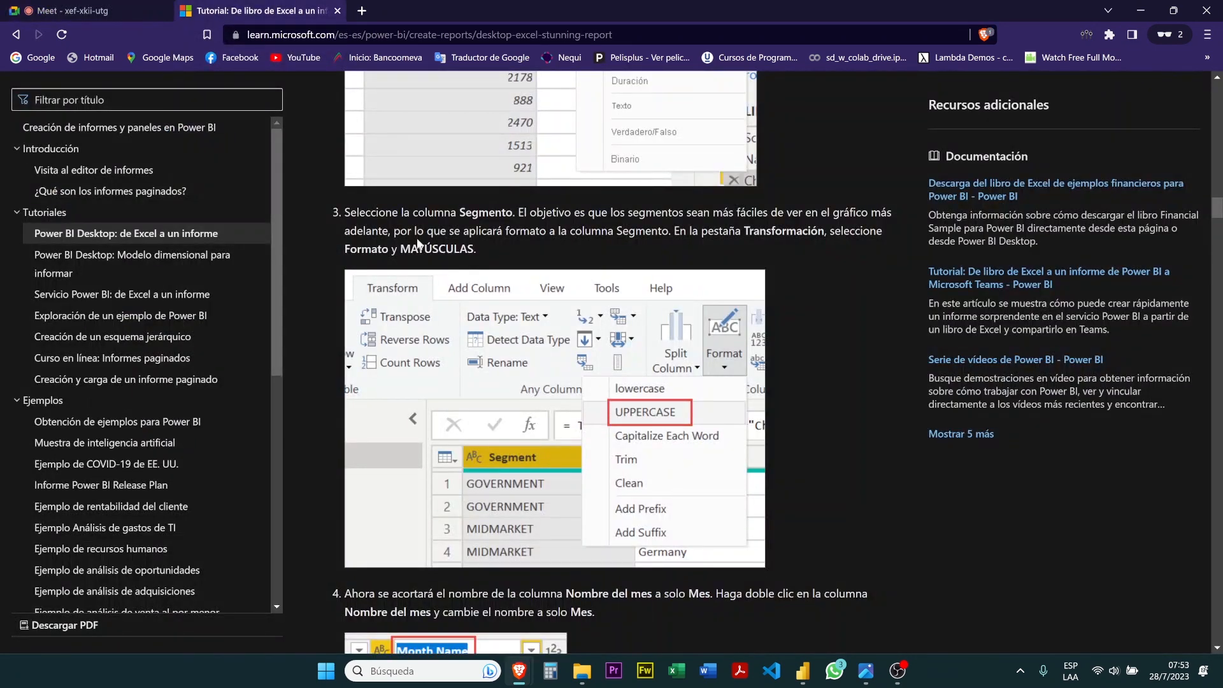
pyautogui.scroll(-4, 417, 244)
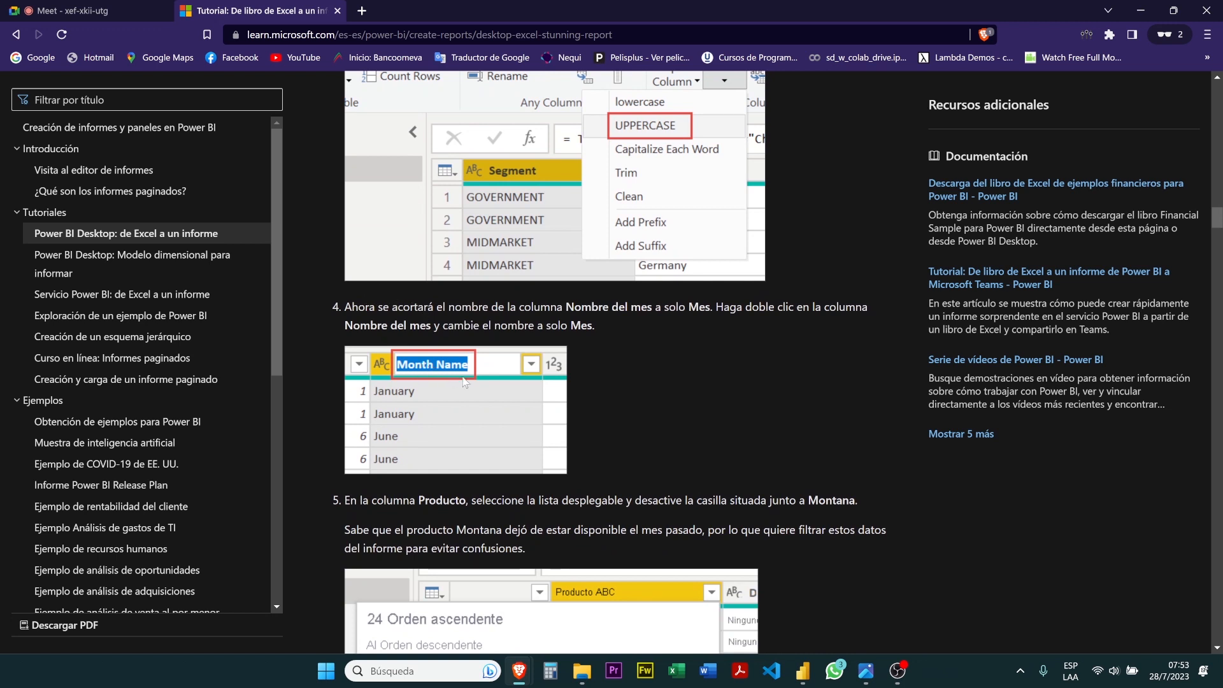
pyautogui.moveTo(804, 671)
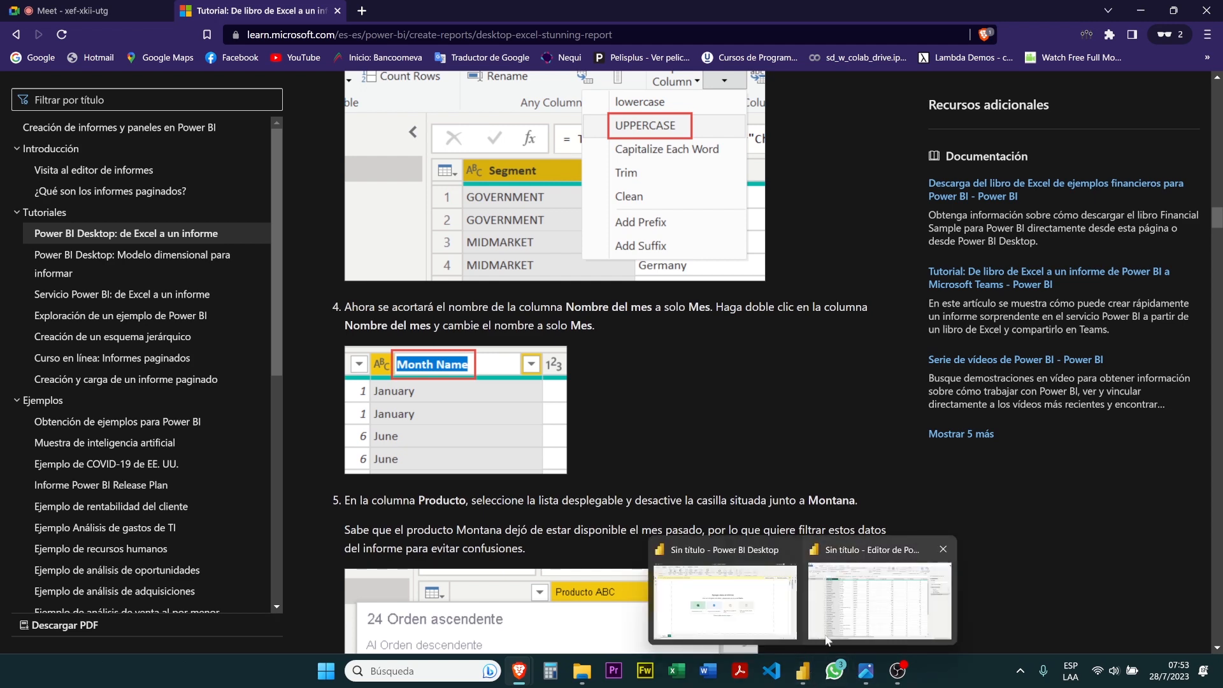
pyautogui.click(828, 631)
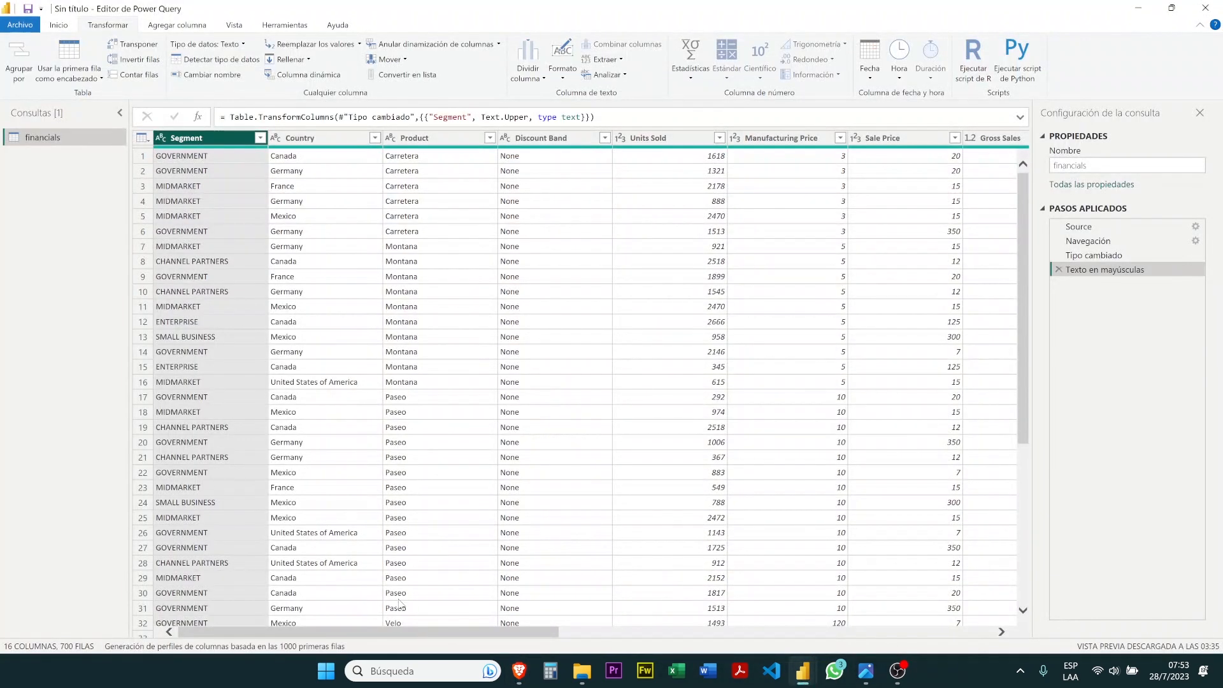
# Rename the Month Name column to Month
pyautogui.moveTo(399, 633); pyautogui.dragTo(941, 639)
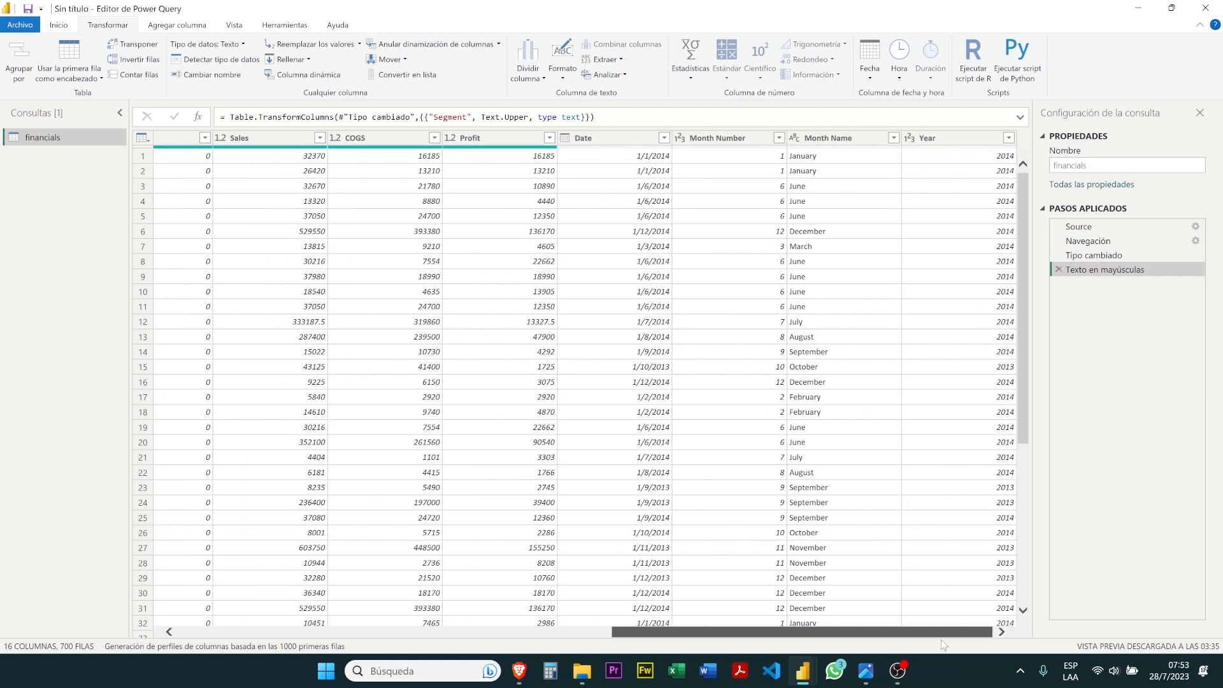
pyautogui.doubleClick(870, 133)
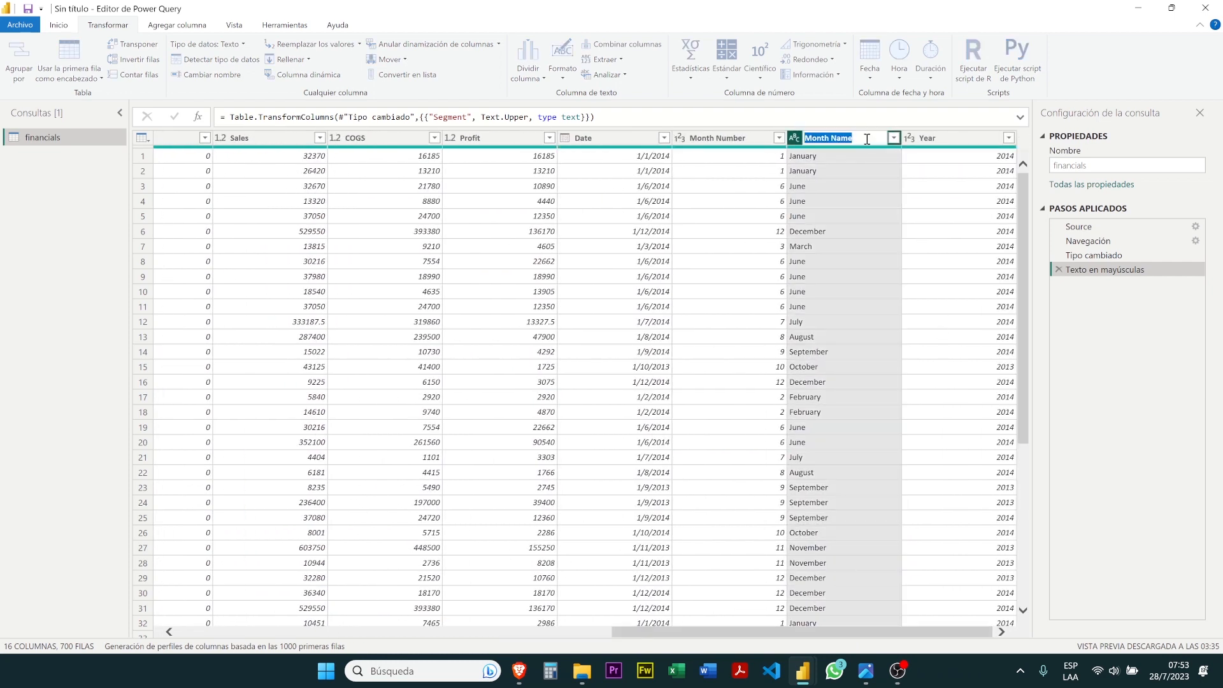
pyautogui.doubleClick(842, 138)
pyautogui.press('Escape')
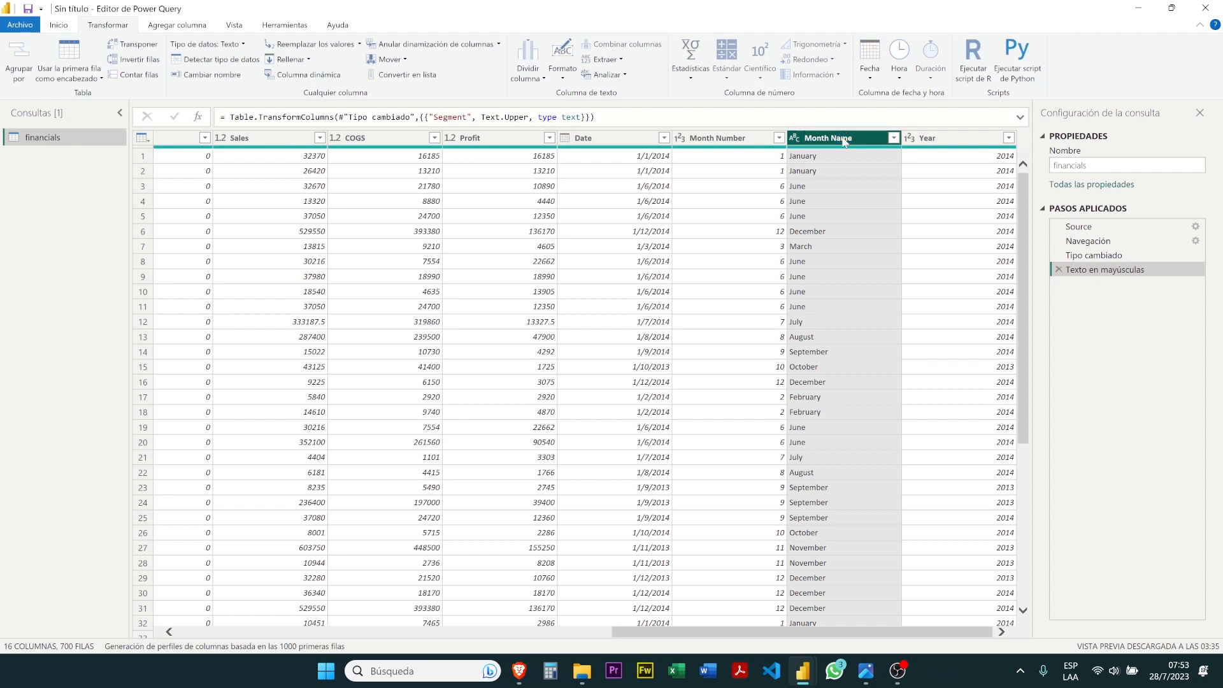
pyautogui.doubleClick(843, 139)
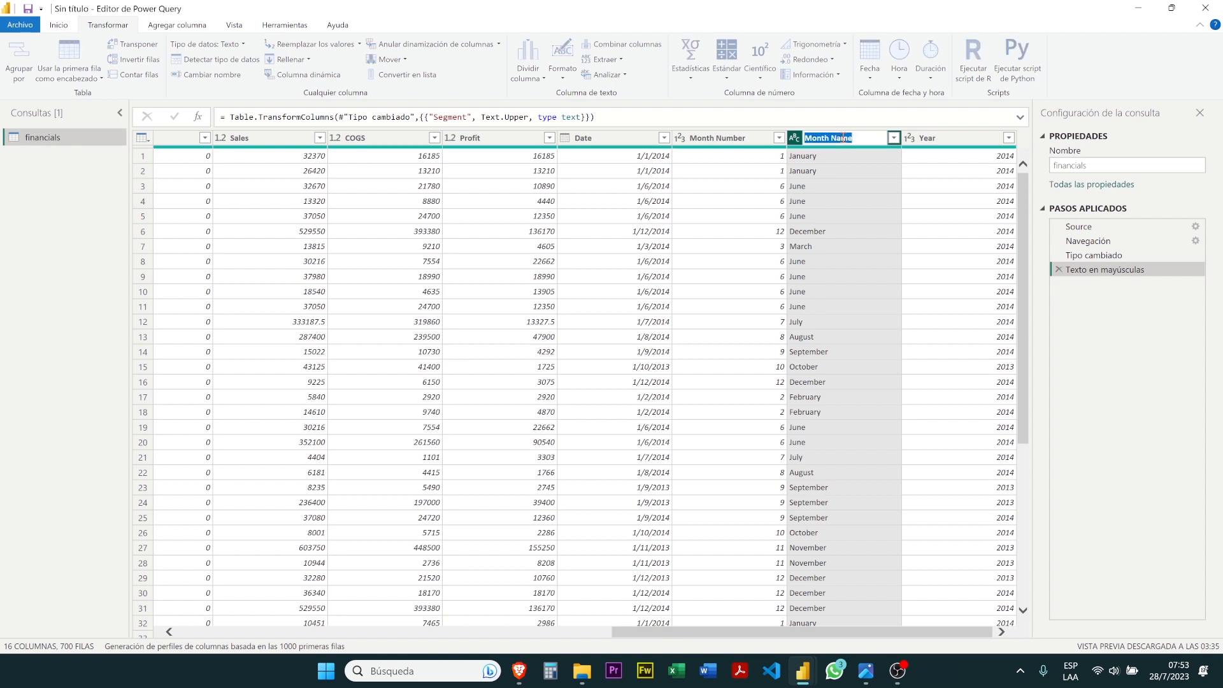
pyautogui.click(841, 139)
pyautogui.press('BackSpace')
pyautogui.press('BackSpace')
pyautogui.press('BackSpace')
pyautogui.press('Return')
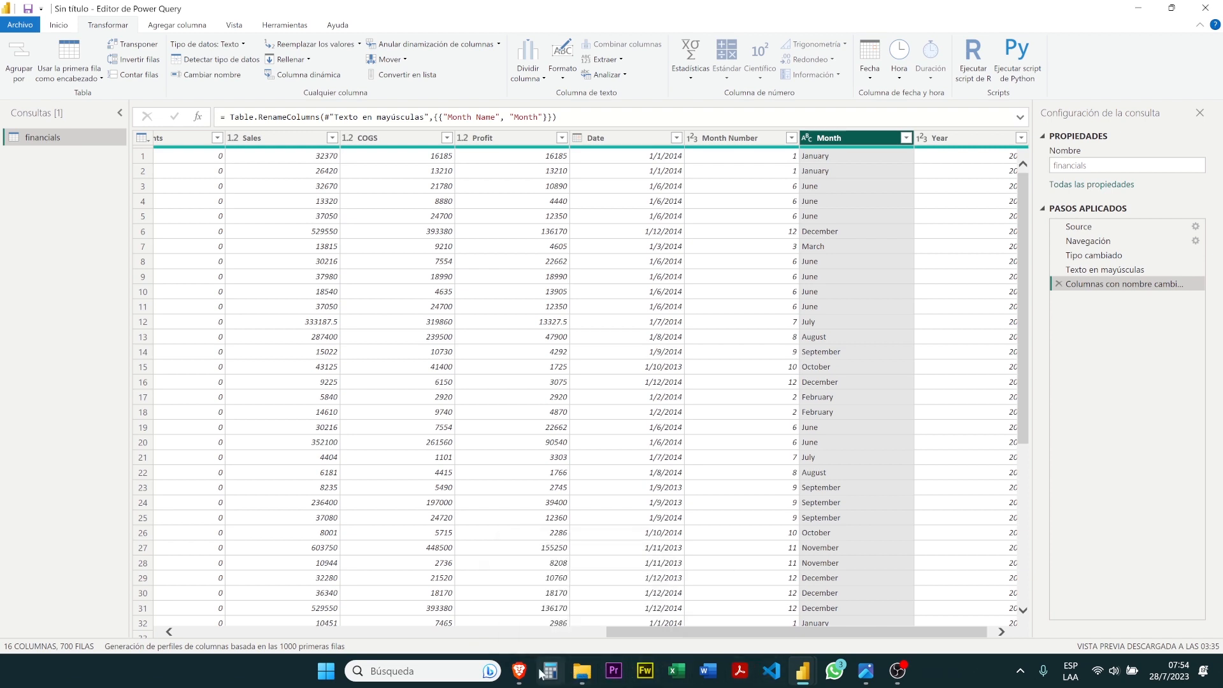
# Switch to the tutorial in Brave and read the instruction on filtering the Montana product out of the Producto column
pyautogui.moveTo(519, 670)
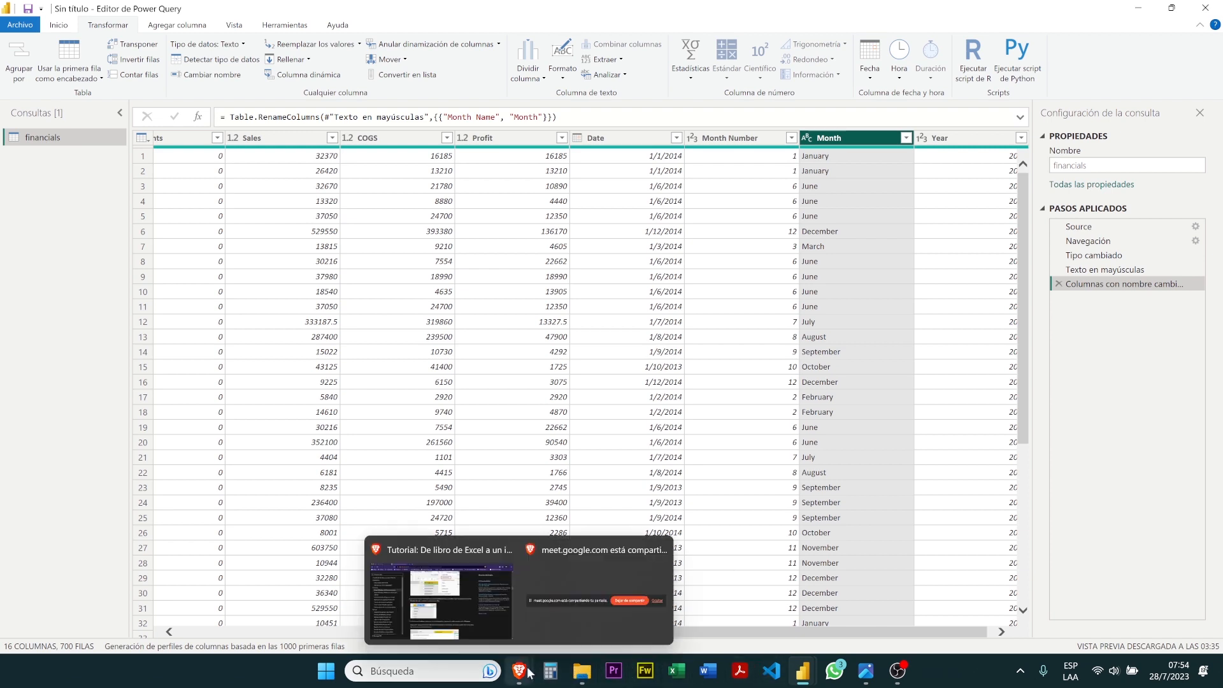
pyautogui.click(514, 632)
pyautogui.scroll(-5, 514, 388)
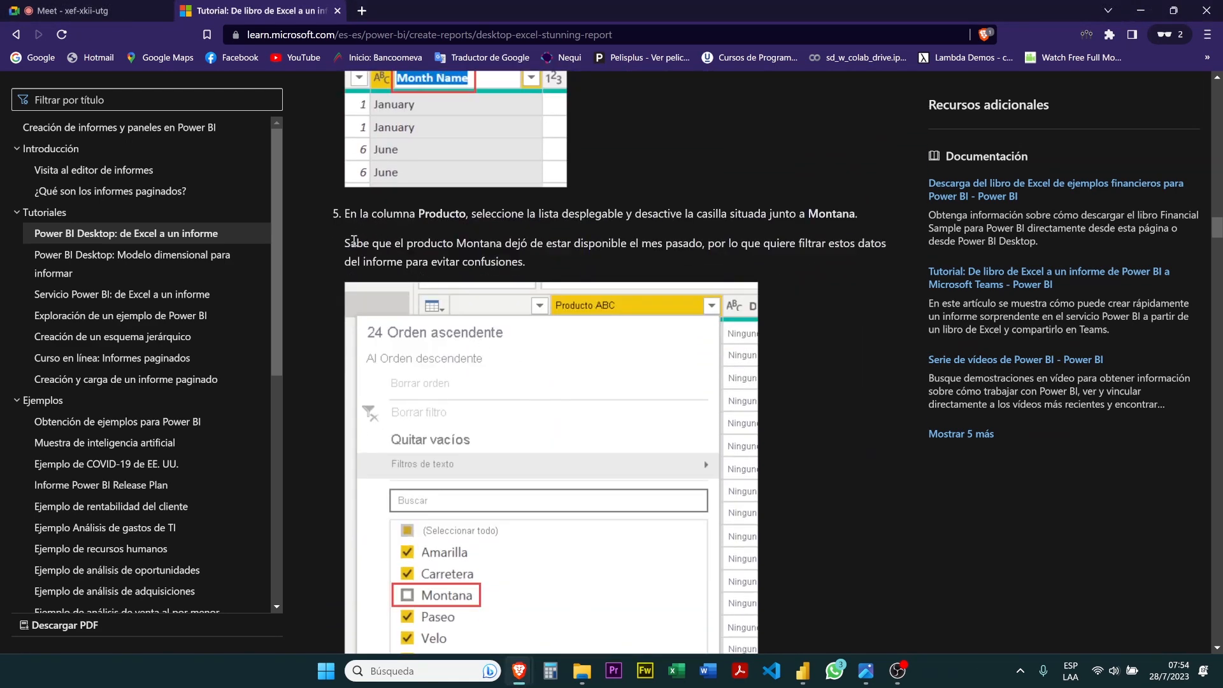
pyautogui.moveTo(353, 241); pyautogui.dragTo(667, 260)
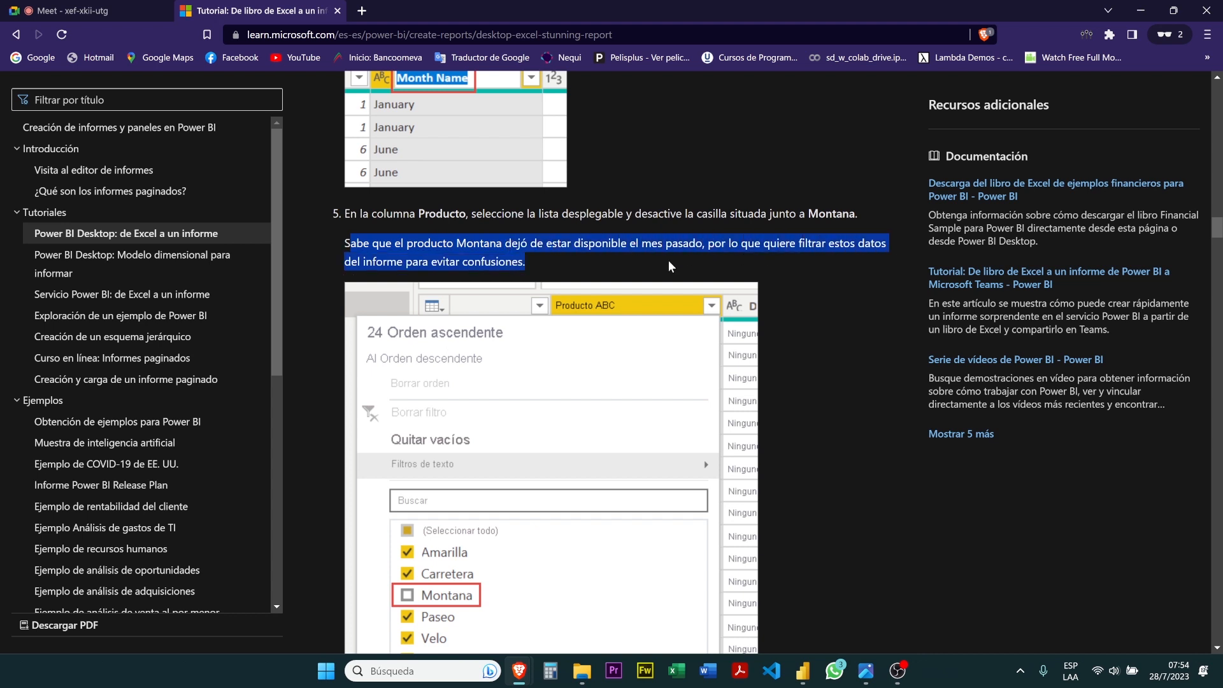
pyautogui.click(667, 260)
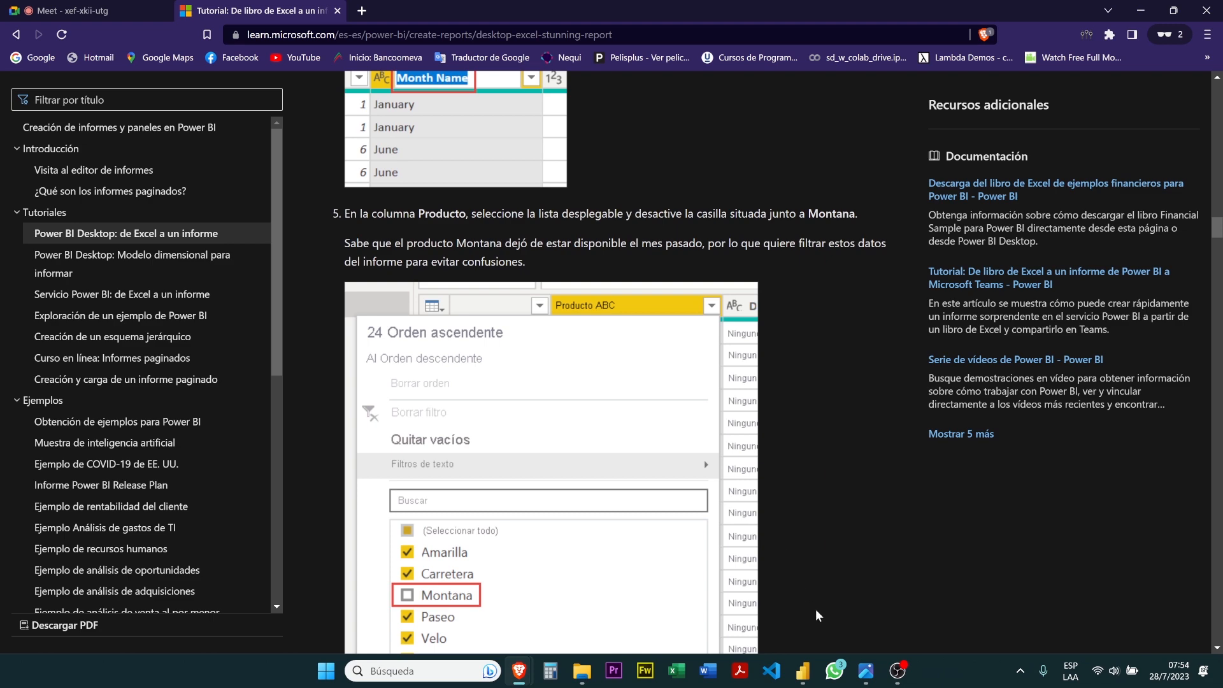
# Return to the Power Query editor and filter the Product column to exclude Montana
pyautogui.moveTo(802, 673)
pyautogui.click(876, 599)
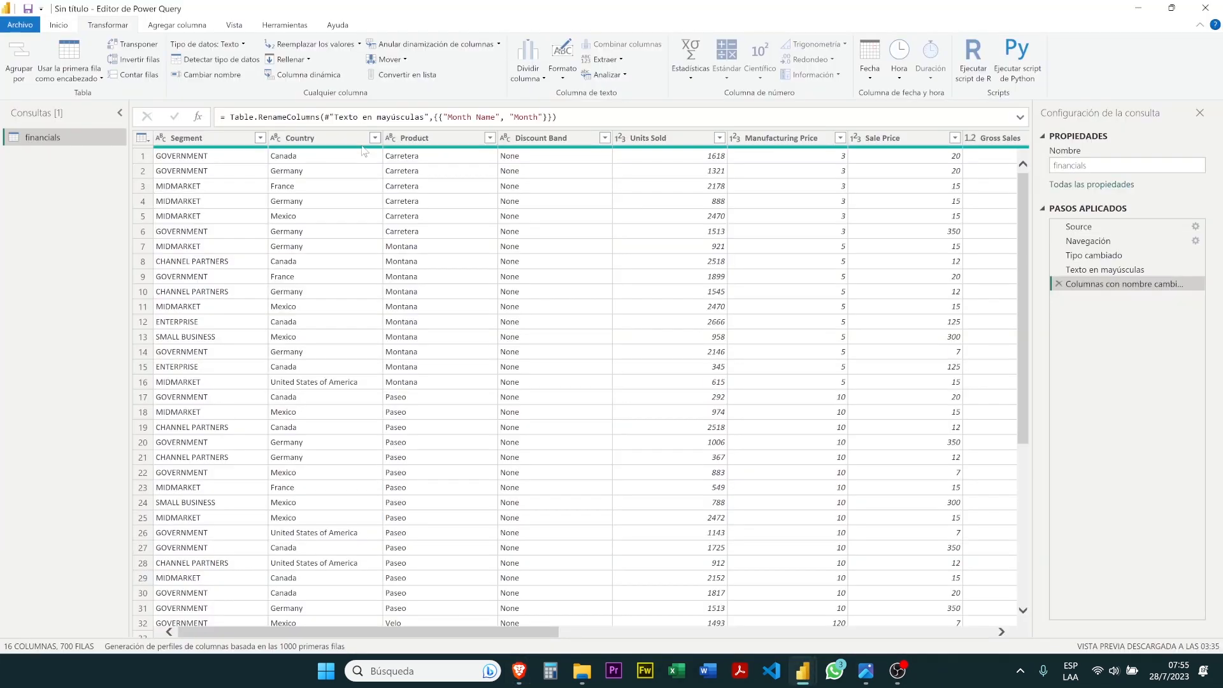
pyautogui.click(420, 138)
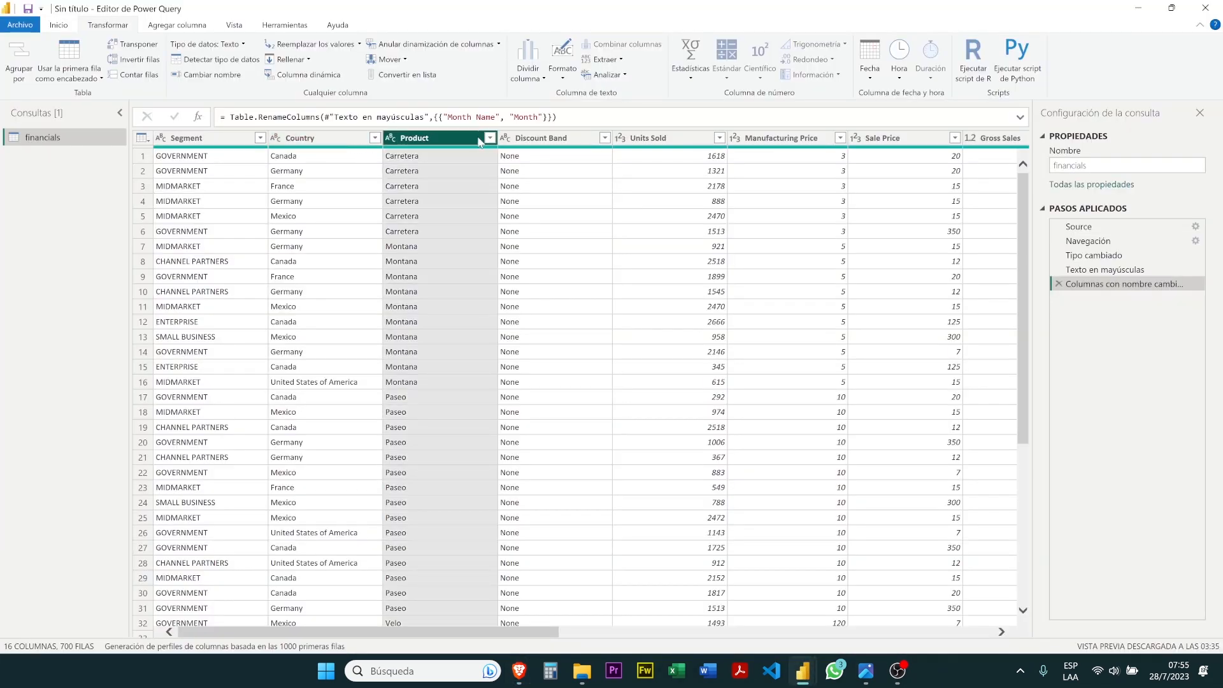
pyautogui.click(489, 138)
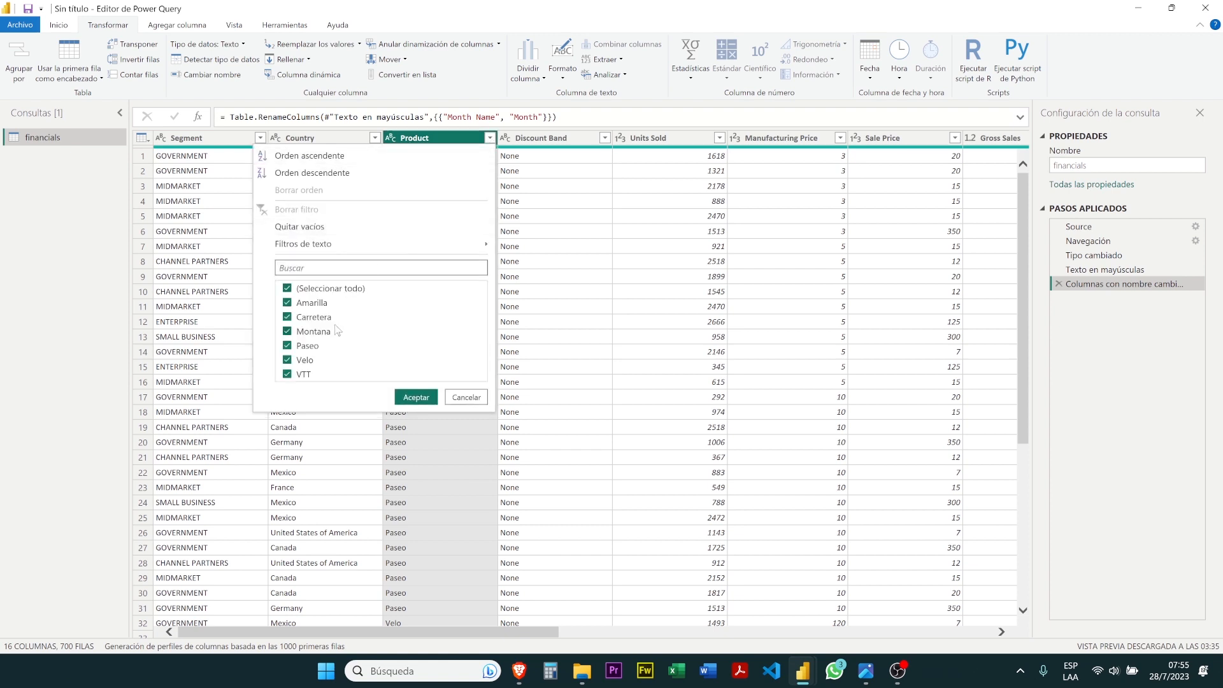
pyautogui.click(292, 336)
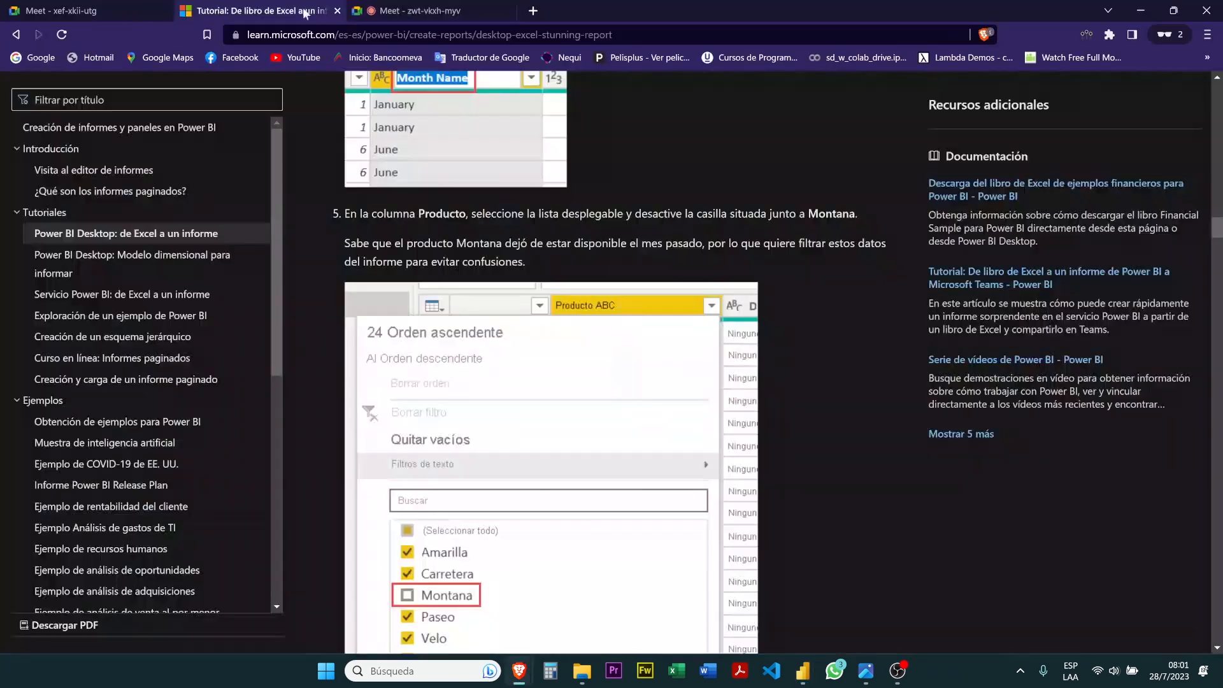
# Read the tutorial's instructions on the applied steps list and on Cerrar y aplicar, and return to the Power Query editor
pyautogui.scroll(-6, 513, 356)
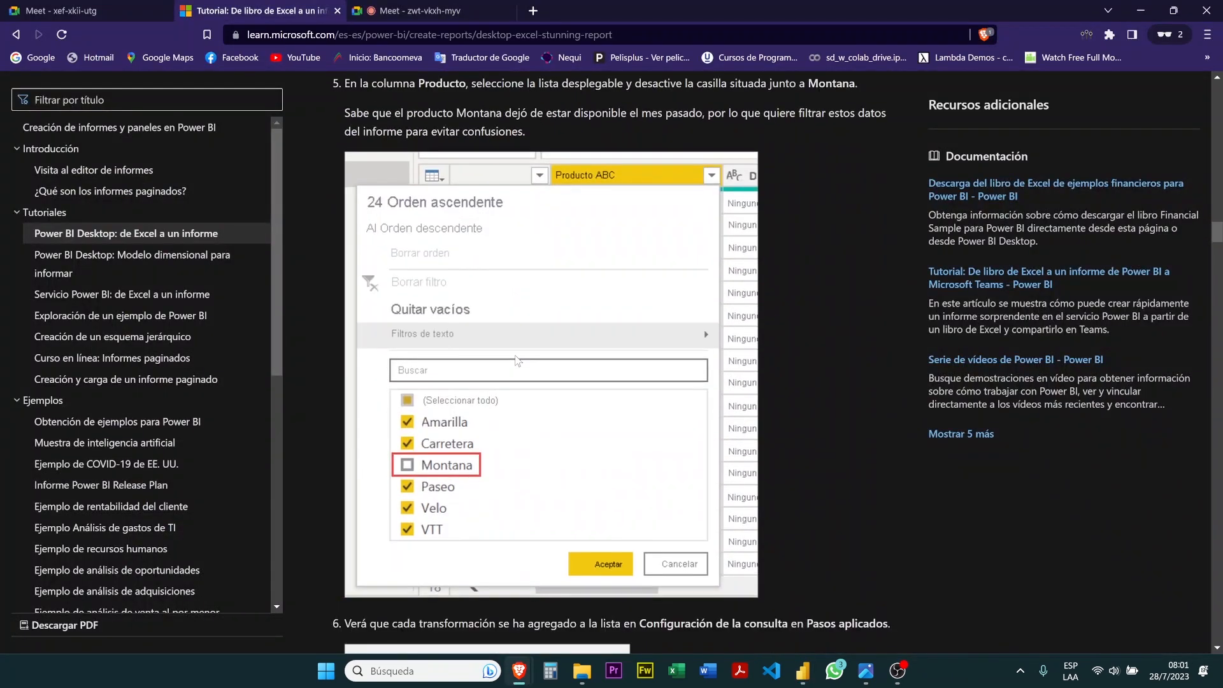
pyautogui.scroll(-1, 516, 360)
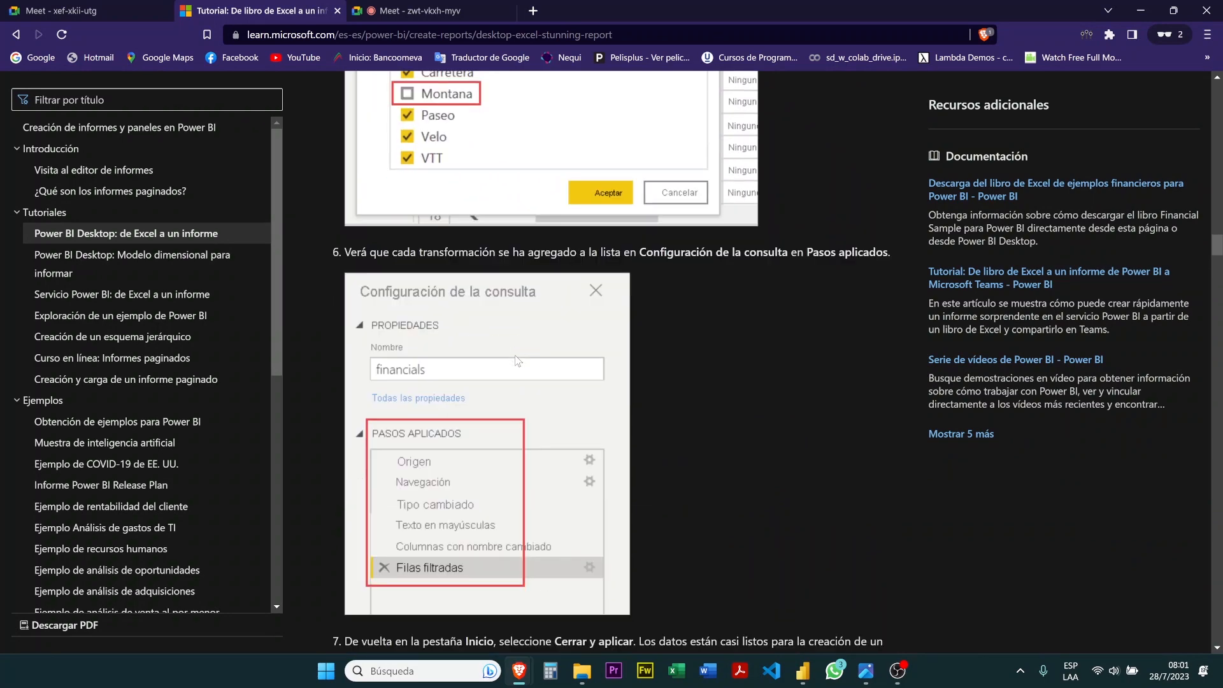
pyautogui.scroll(-1, 517, 361)
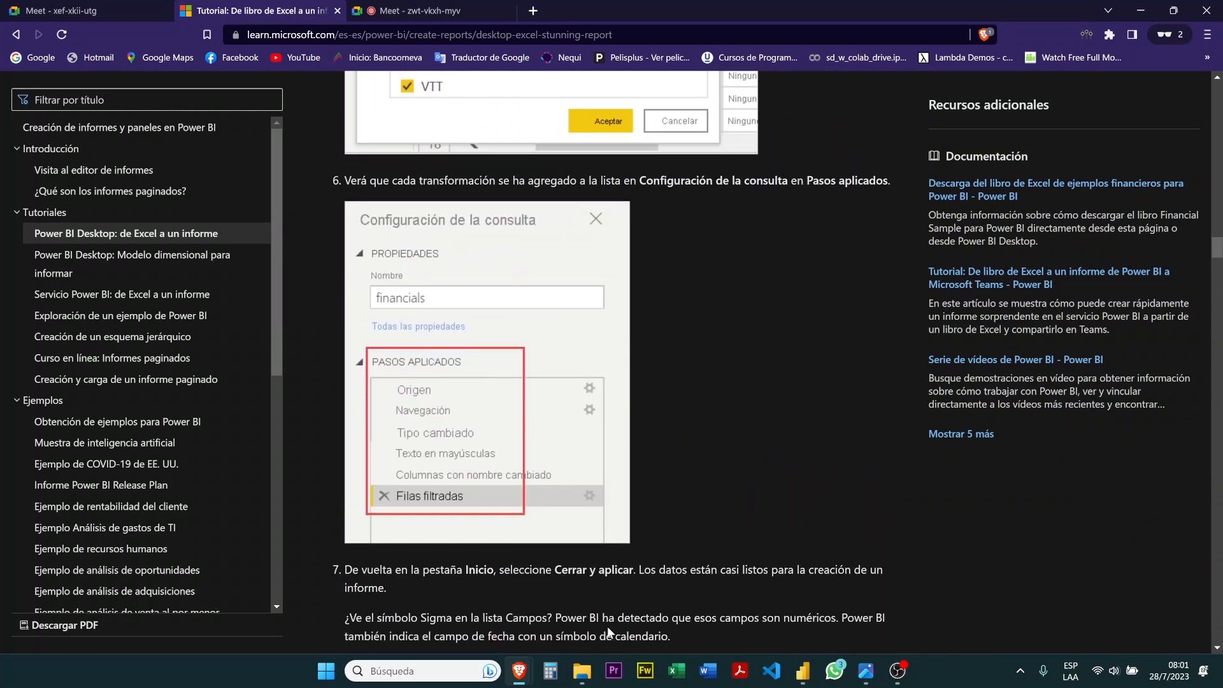
pyautogui.moveTo(806, 680)
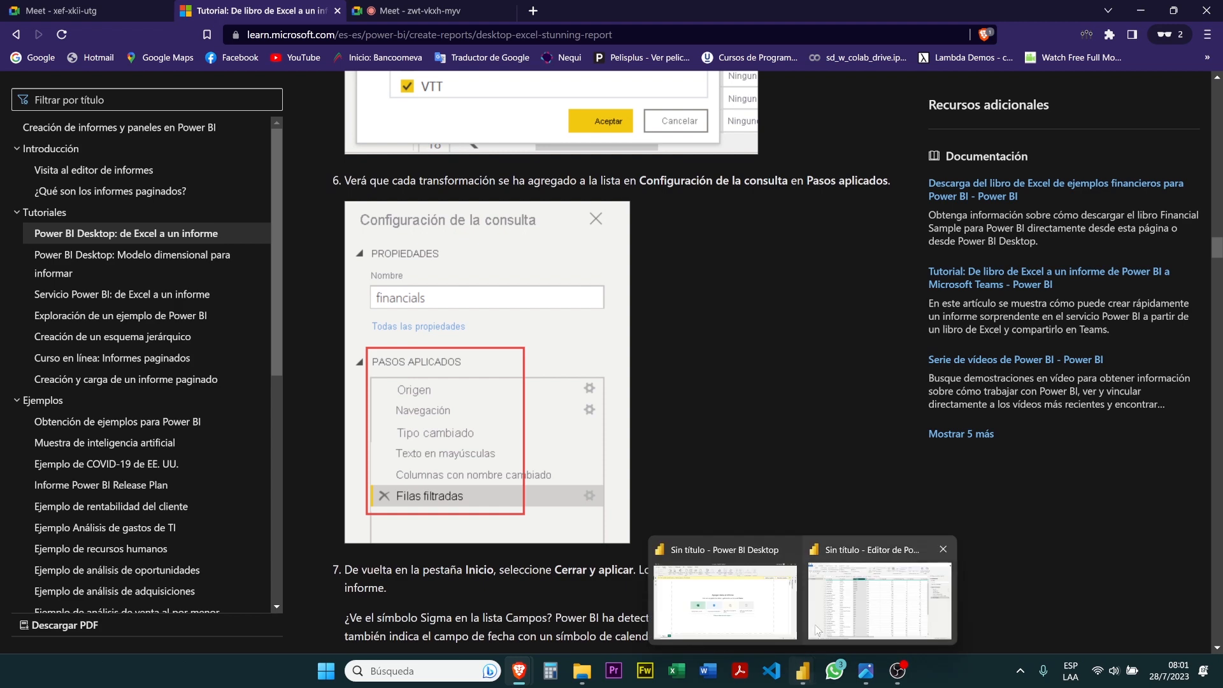
pyautogui.click(884, 602)
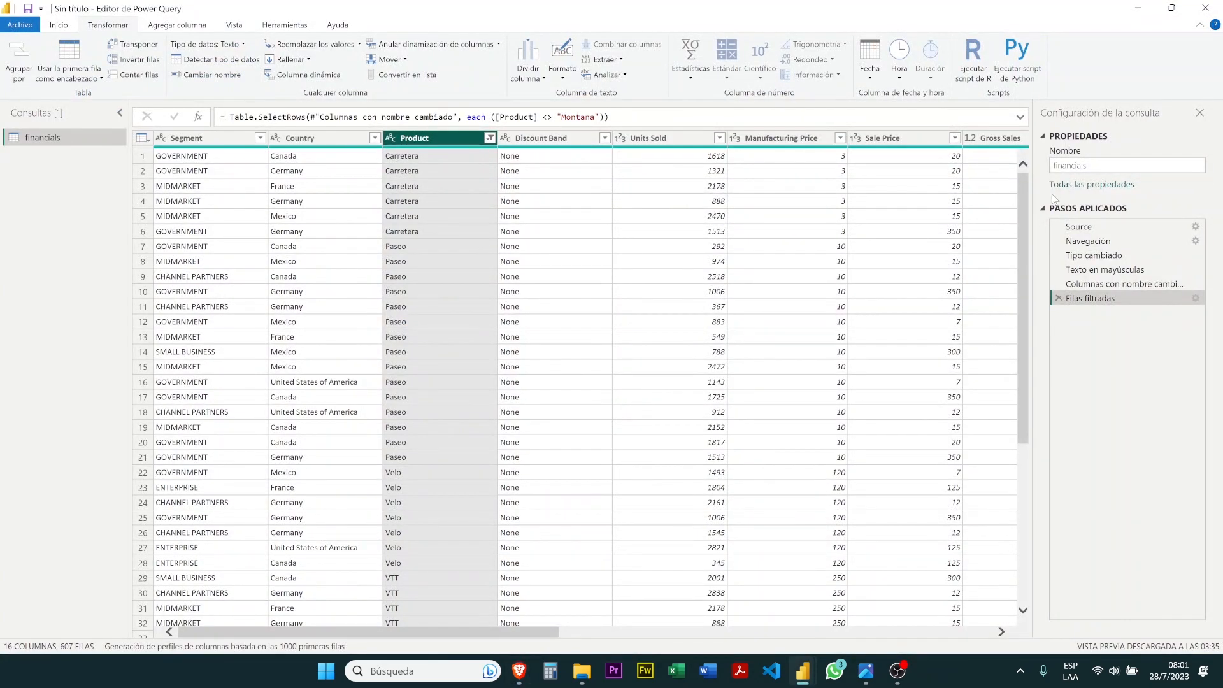
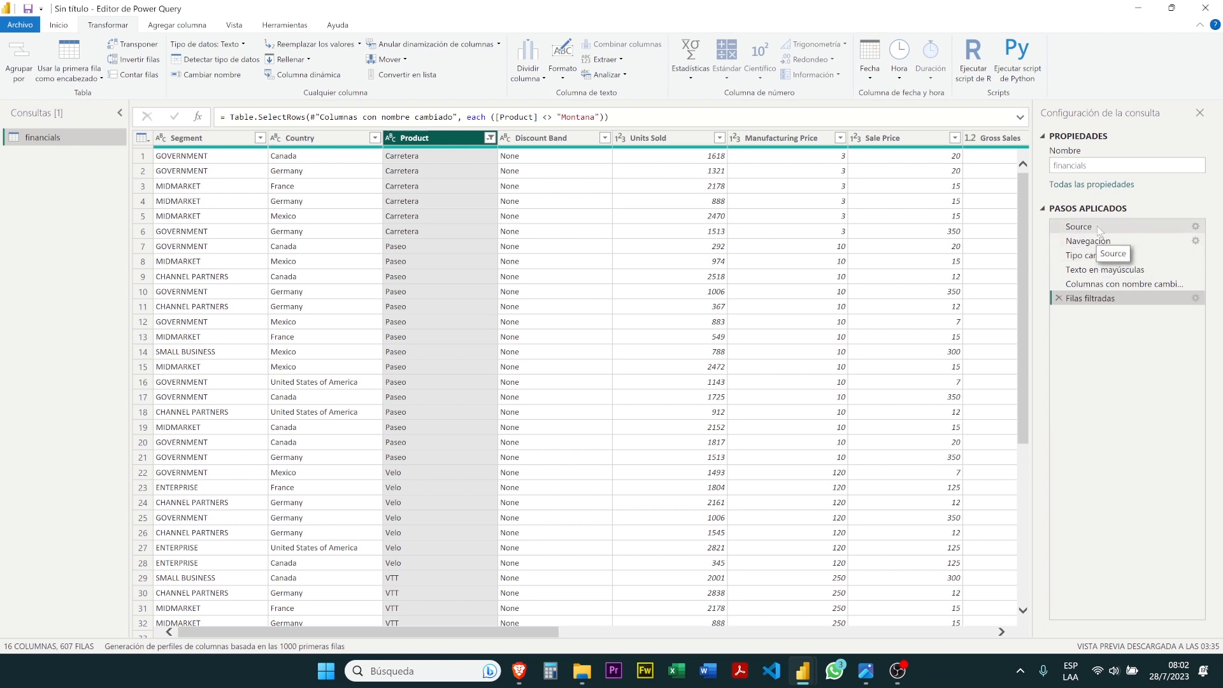
# Examine the data at each applied step of the financials query, from Source through Filas filtradas, including the Units Sold column
pyautogui.click(1098, 231)
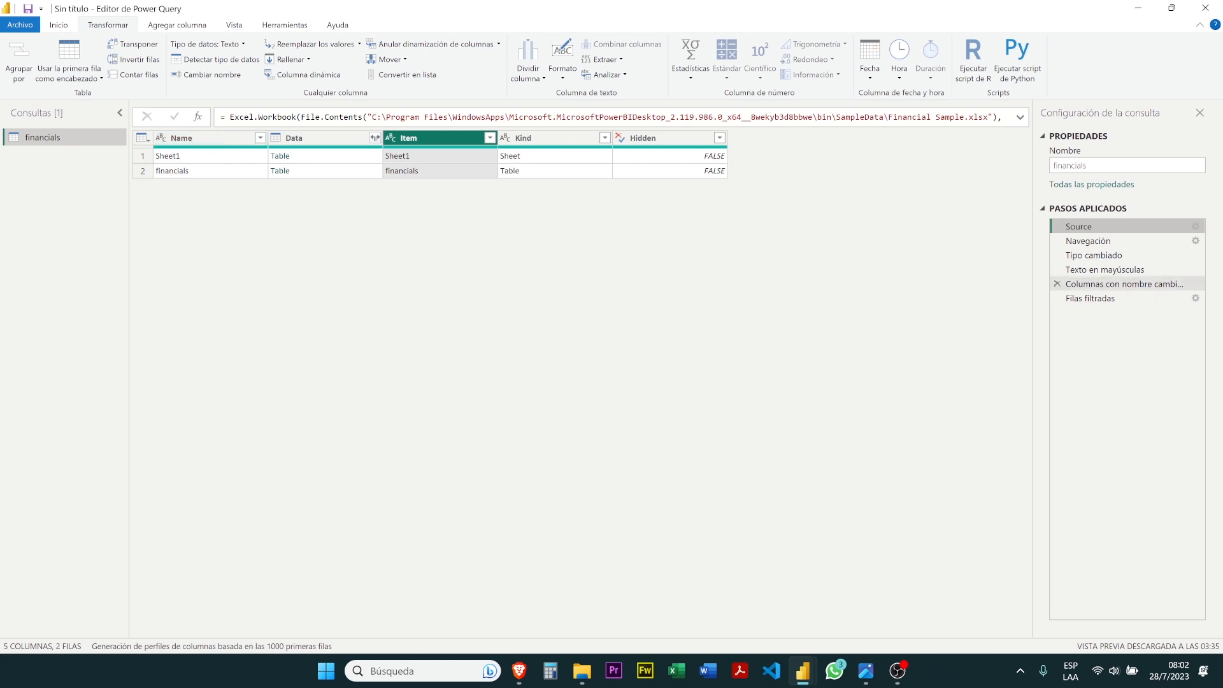
pyautogui.click(1116, 245)
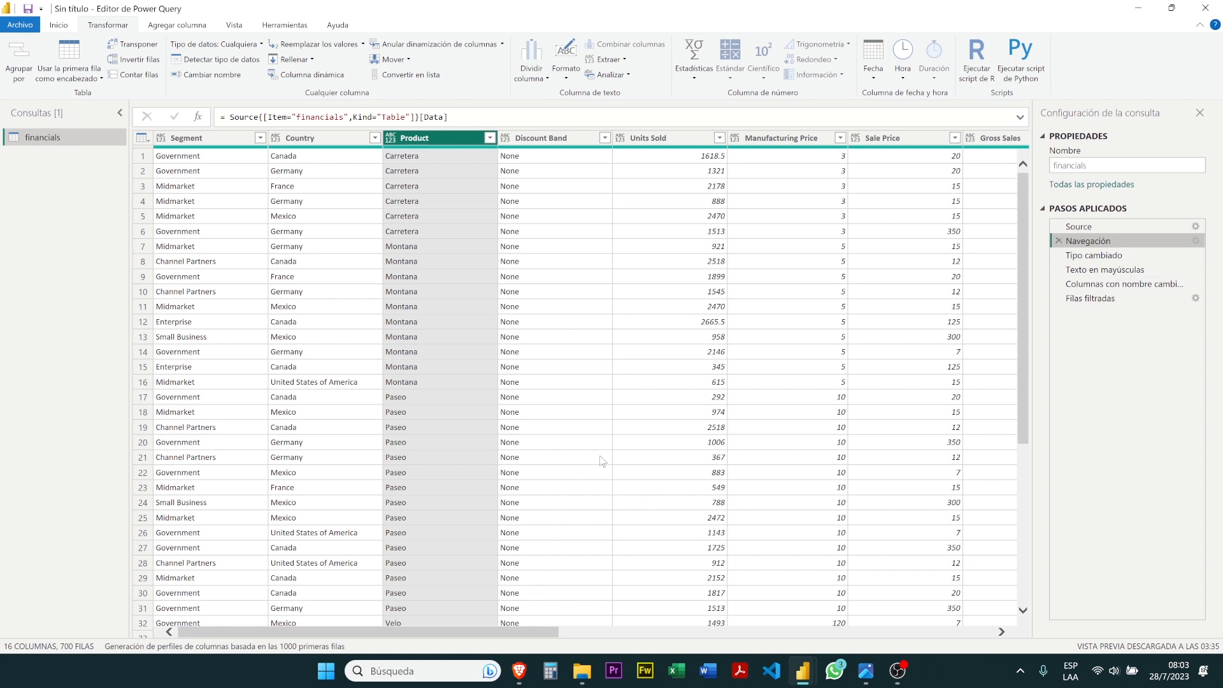
pyautogui.click(669, 140)
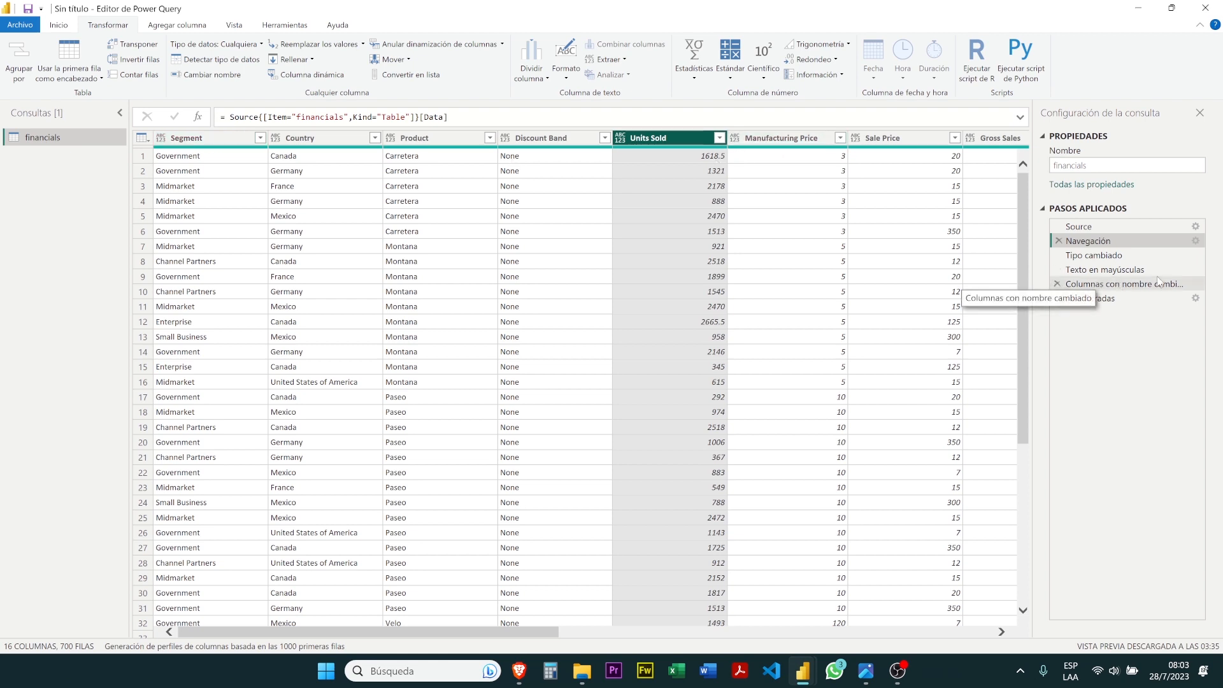
pyautogui.click(1118, 255)
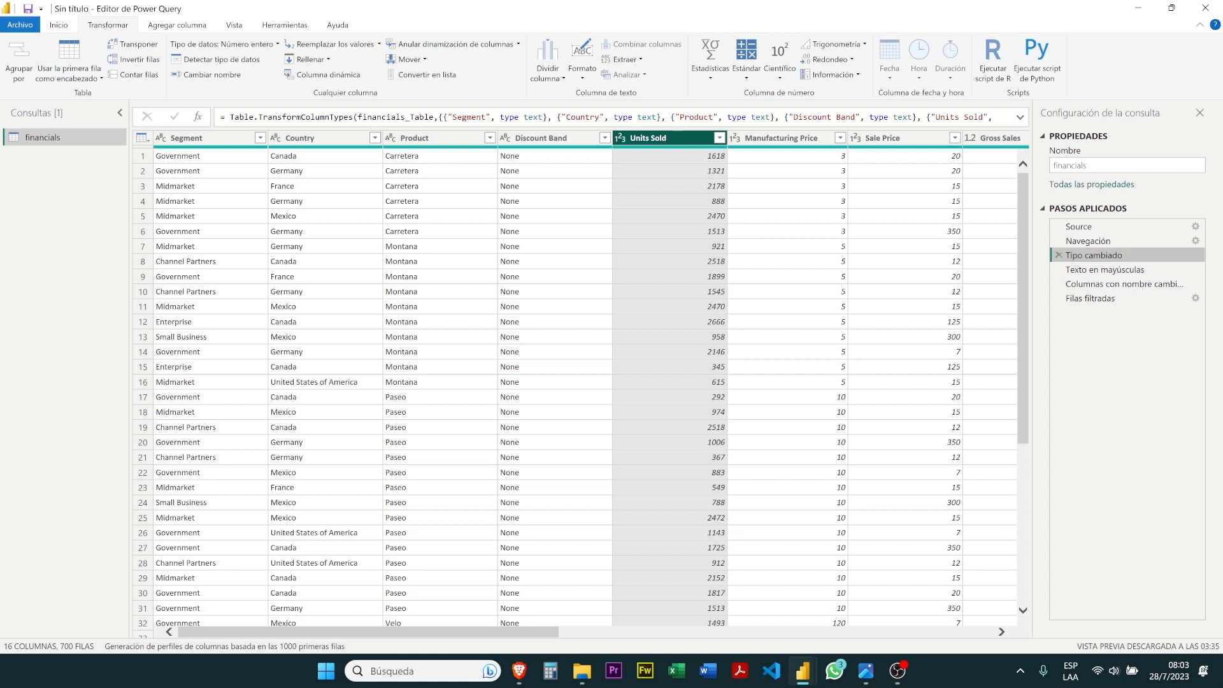
pyautogui.click(1094, 270)
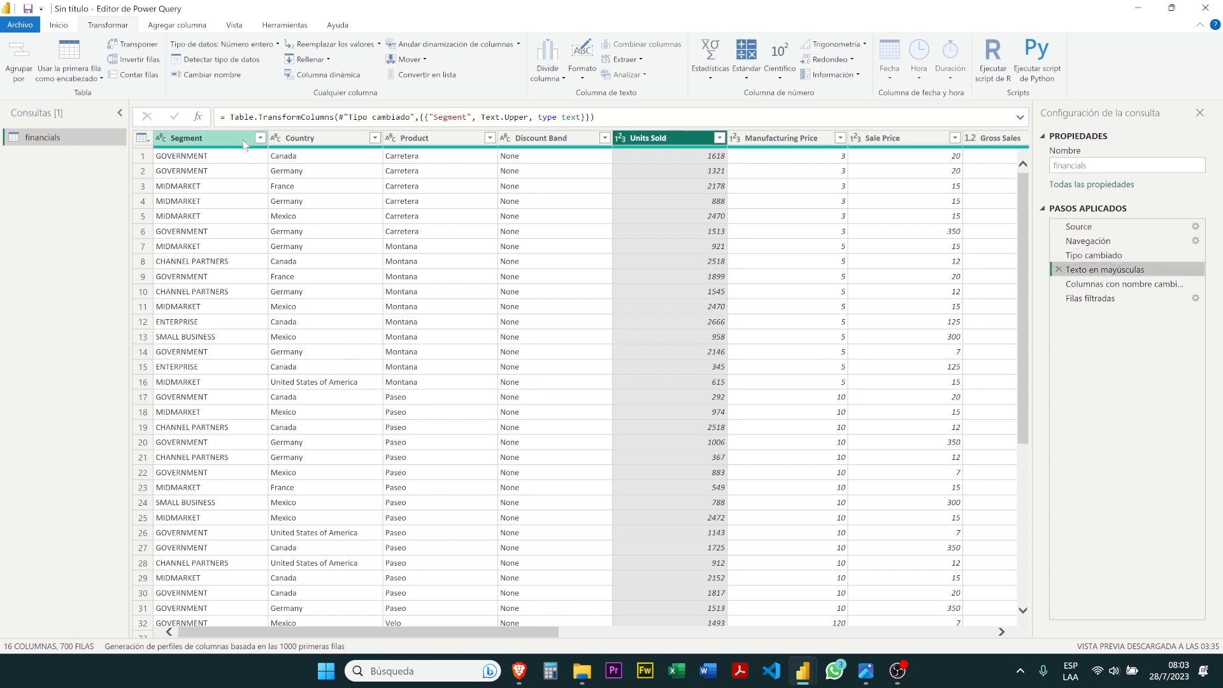
pyautogui.click(1156, 251)
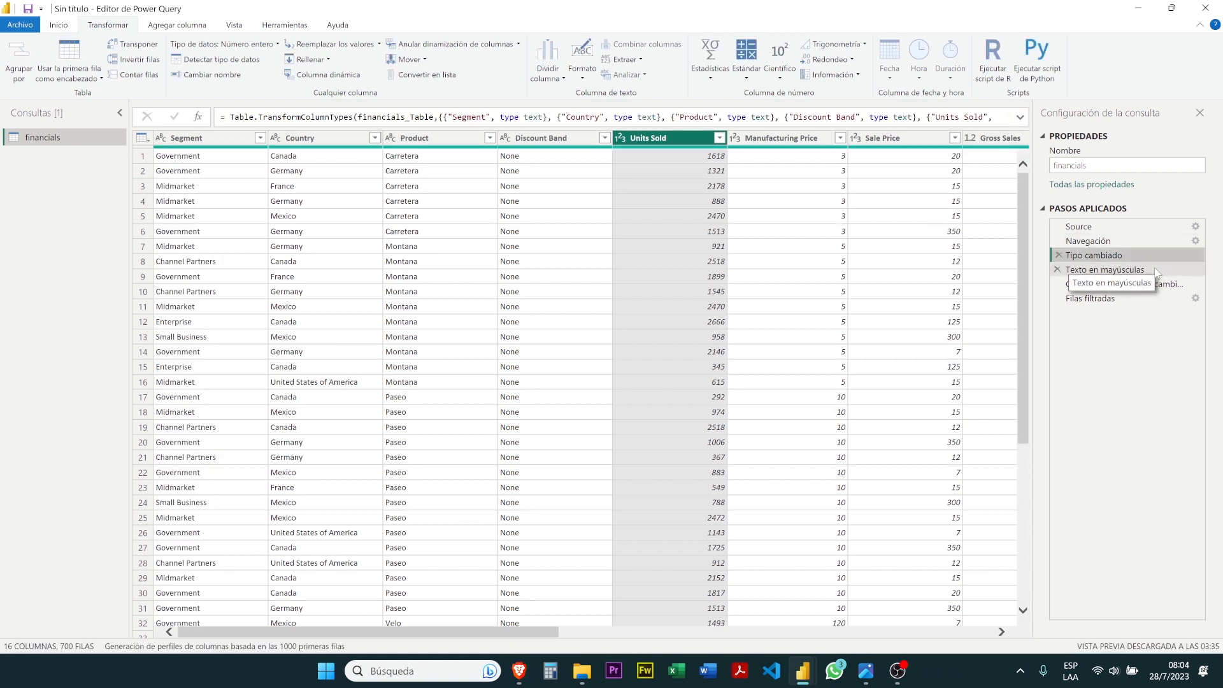
pyautogui.click(1156, 271)
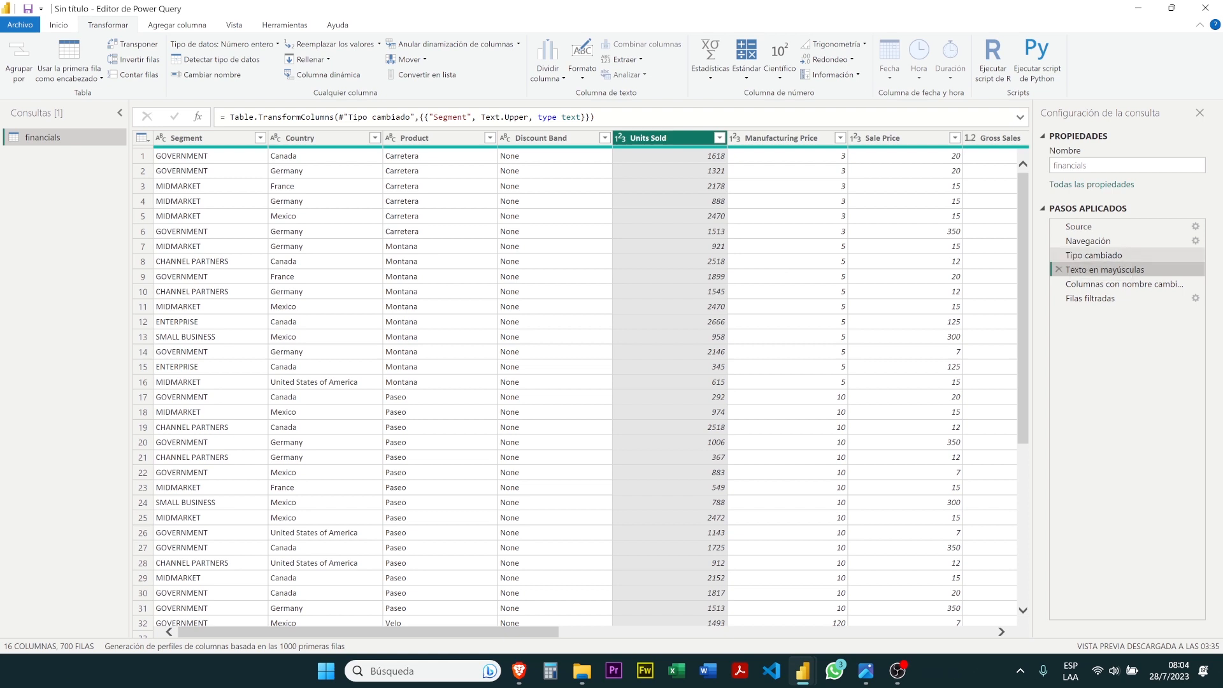
pyautogui.click(1106, 285)
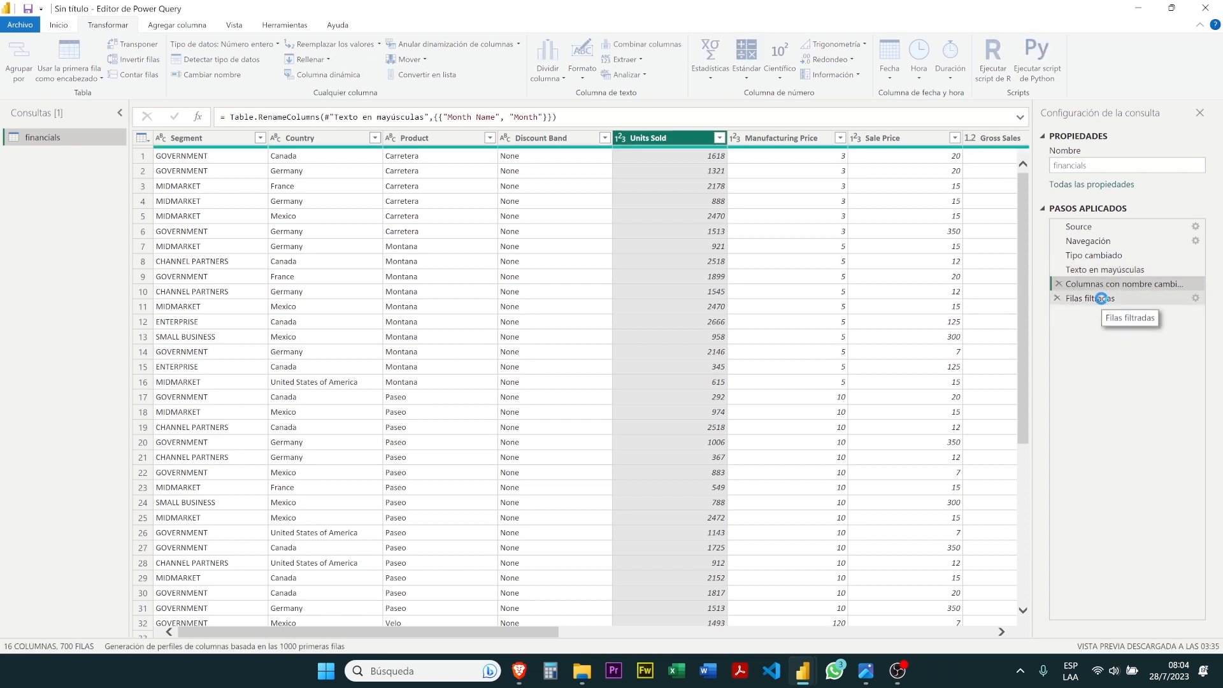
pyautogui.click(1105, 300)
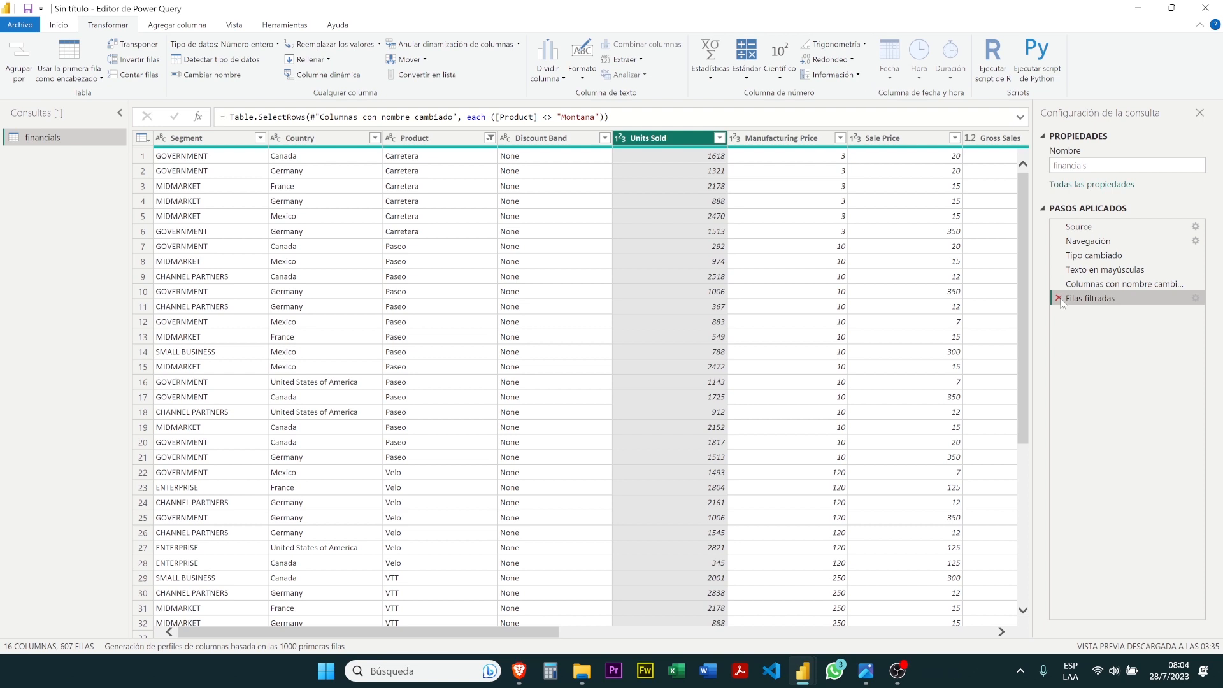
# Delete the Filas filtradas applied step and filter the Product column again to exclude Montana
pyautogui.click(1058, 298)
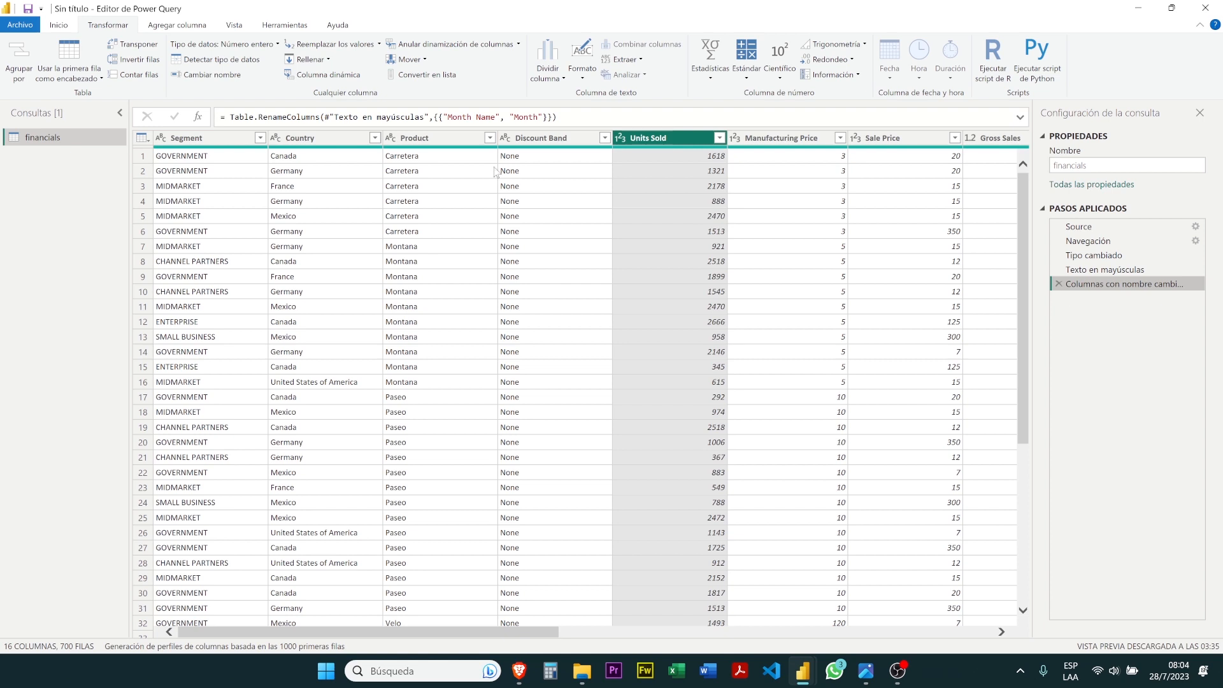
pyautogui.click(491, 141)
pyautogui.click(489, 138)
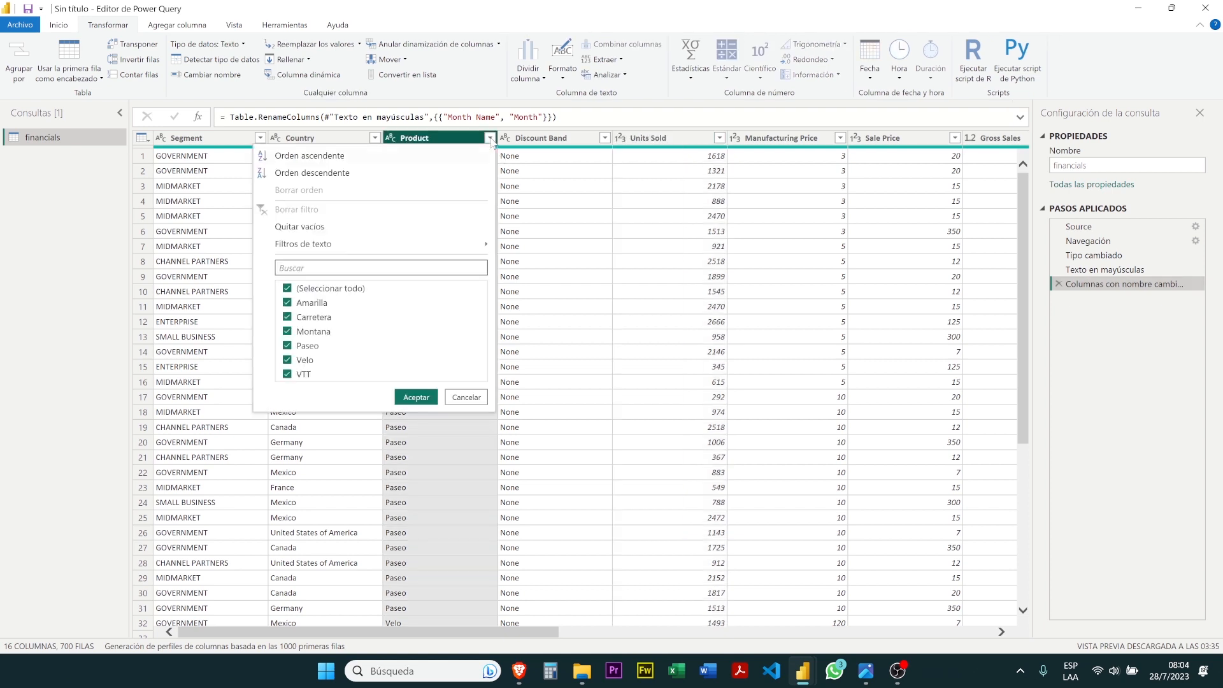
pyautogui.click(314, 332)
pyautogui.click(431, 398)
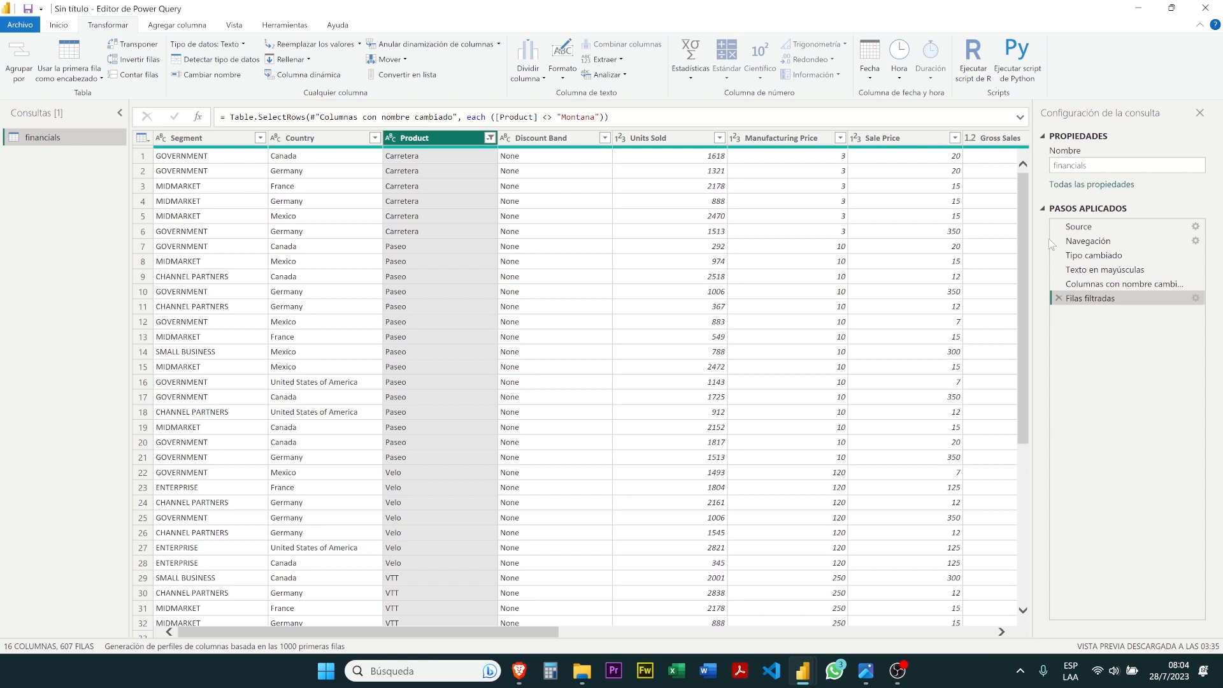
# Try to set the Manufacturing Price column to Número decimal fijo at the Tipo cambiado step, cancel the insertion and return to Filas filtradas
pyautogui.click(1079, 258)
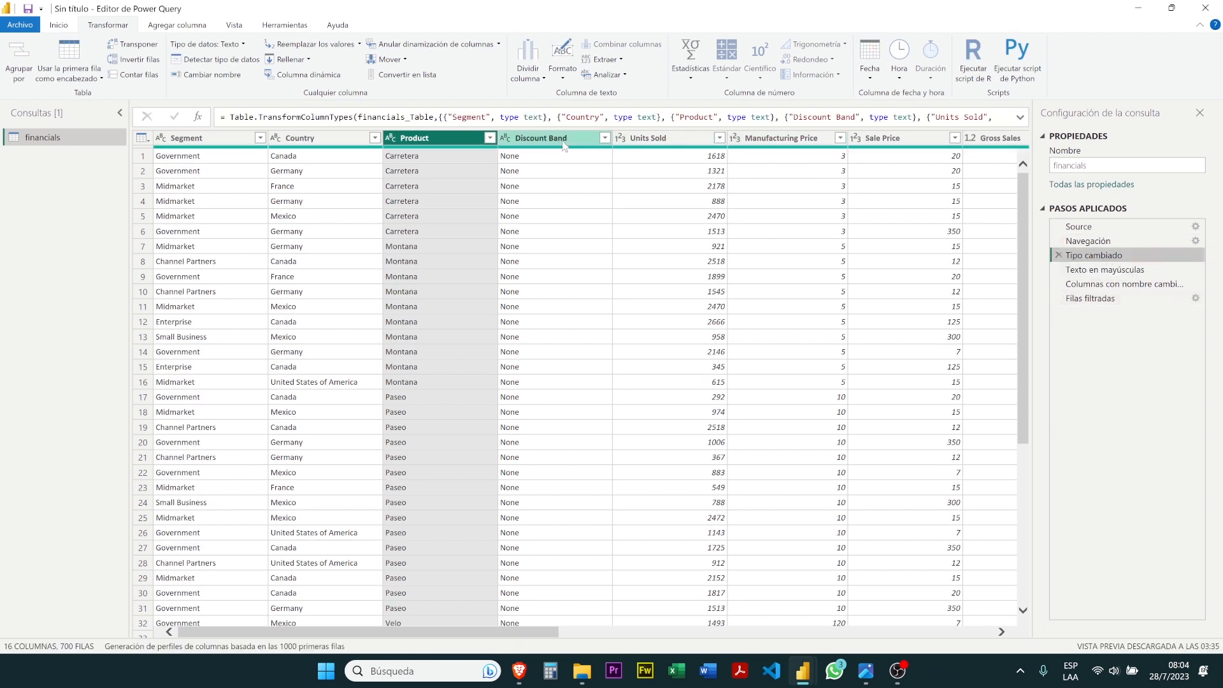
pyautogui.click(793, 139)
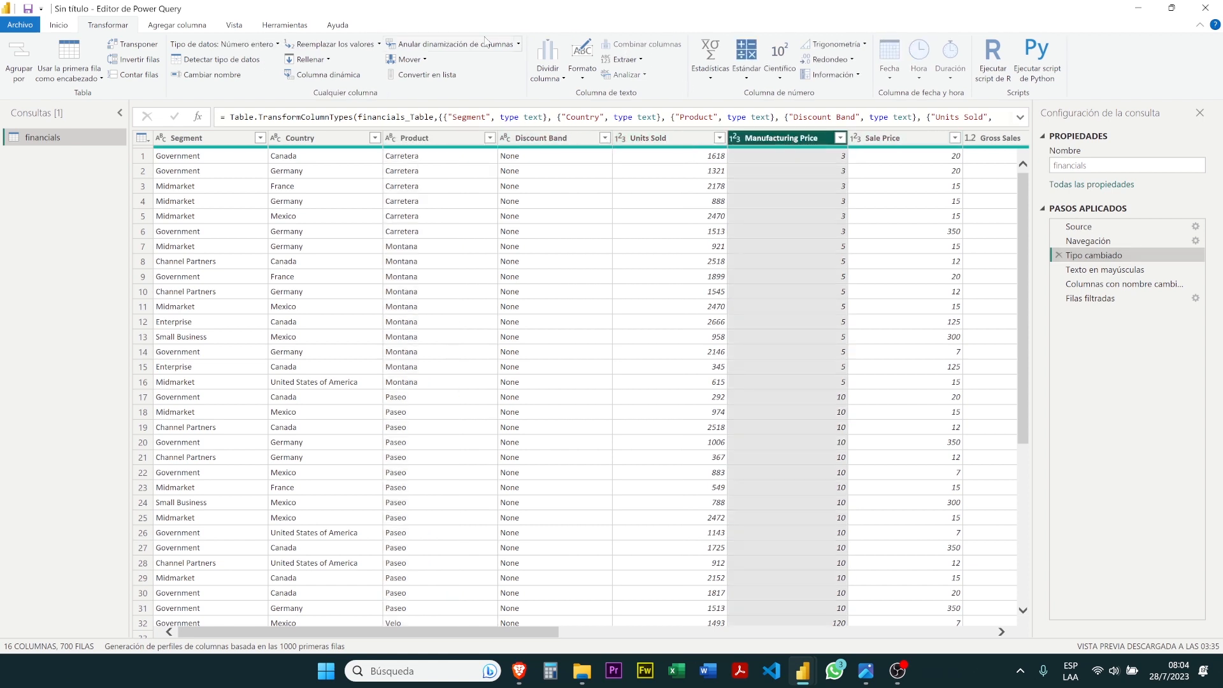
pyautogui.click(59, 25)
pyautogui.click(764, 46)
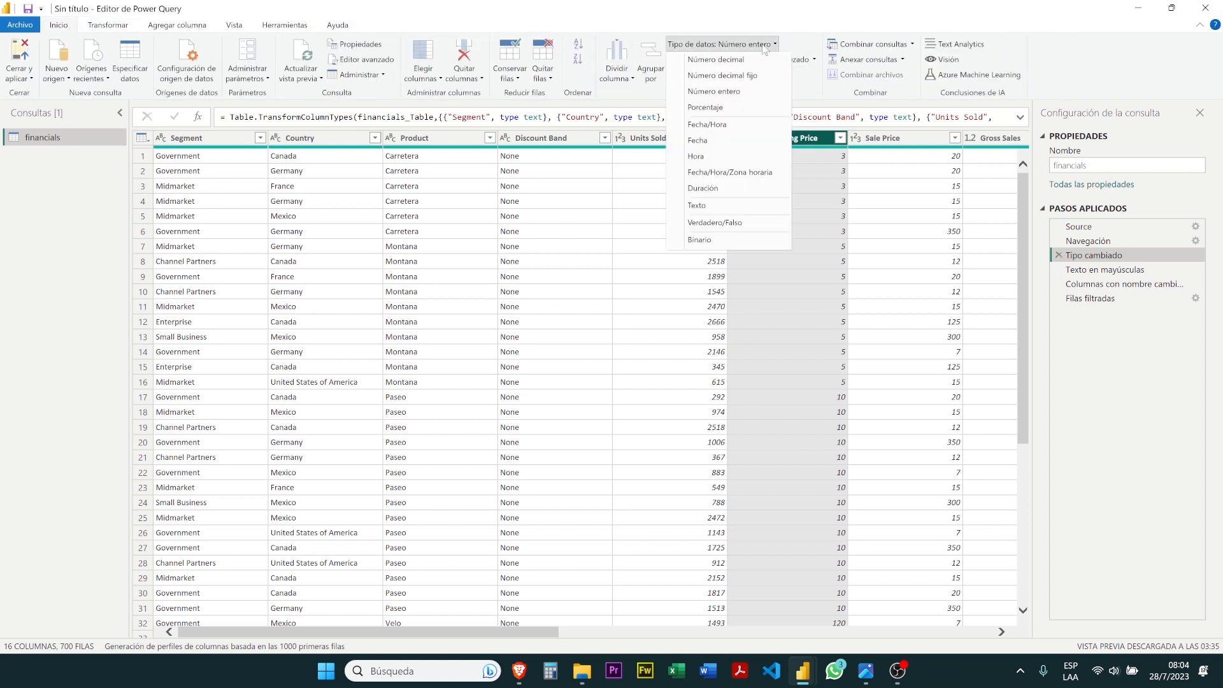
pyautogui.click(753, 74)
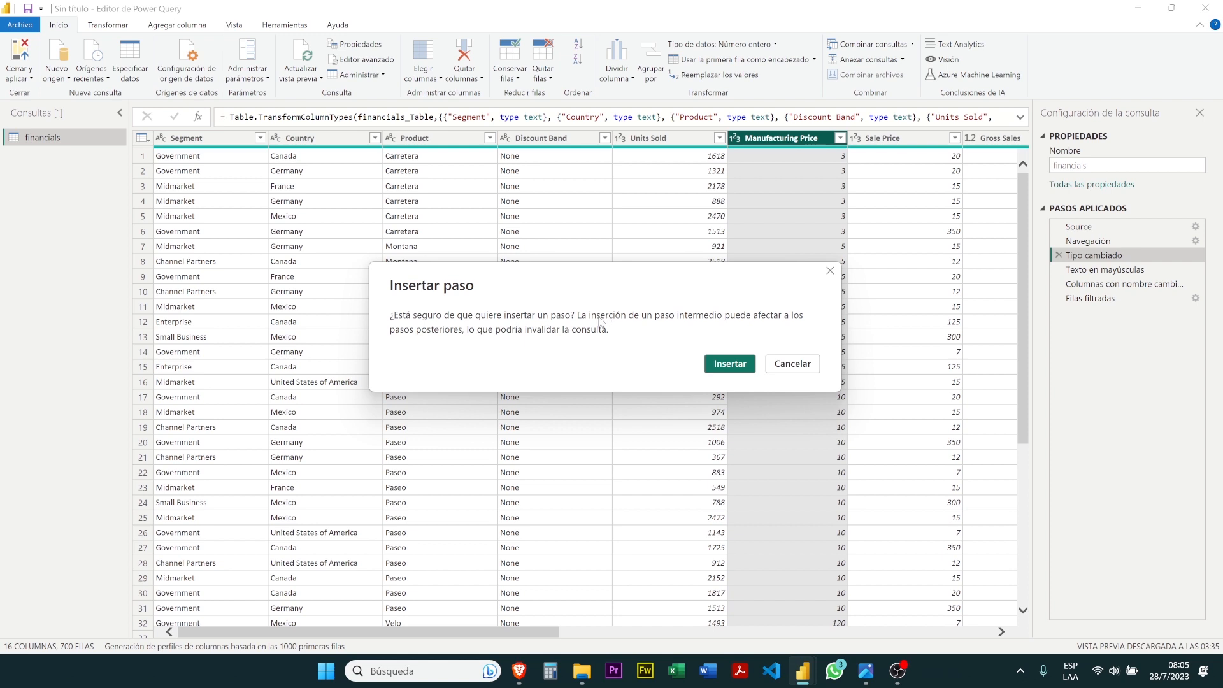
pyautogui.click(815, 368)
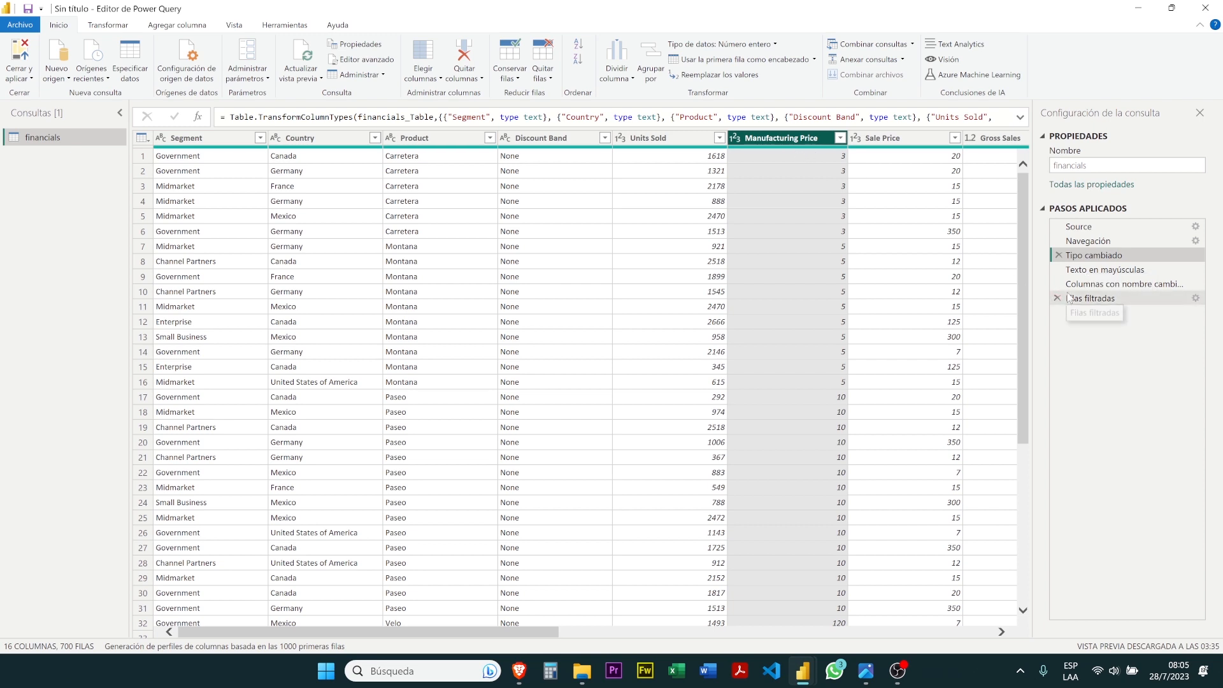
pyautogui.click(1089, 298)
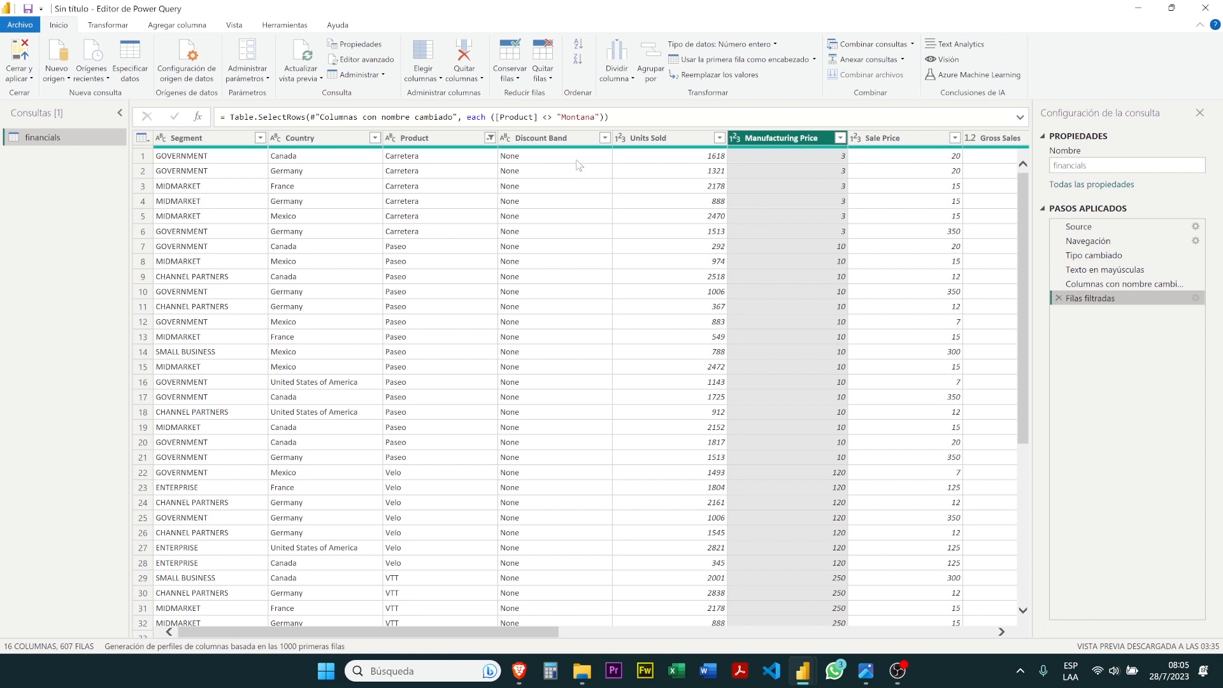
# Switch to the tutorial in Brave, reread the Pasos aplicados and Cerrar y aplicar instructions, and return to the Power Query editor
pyautogui.click(519, 671)
pyautogui.scroll(3, 594, 373)
pyautogui.scroll(1, 594, 373)
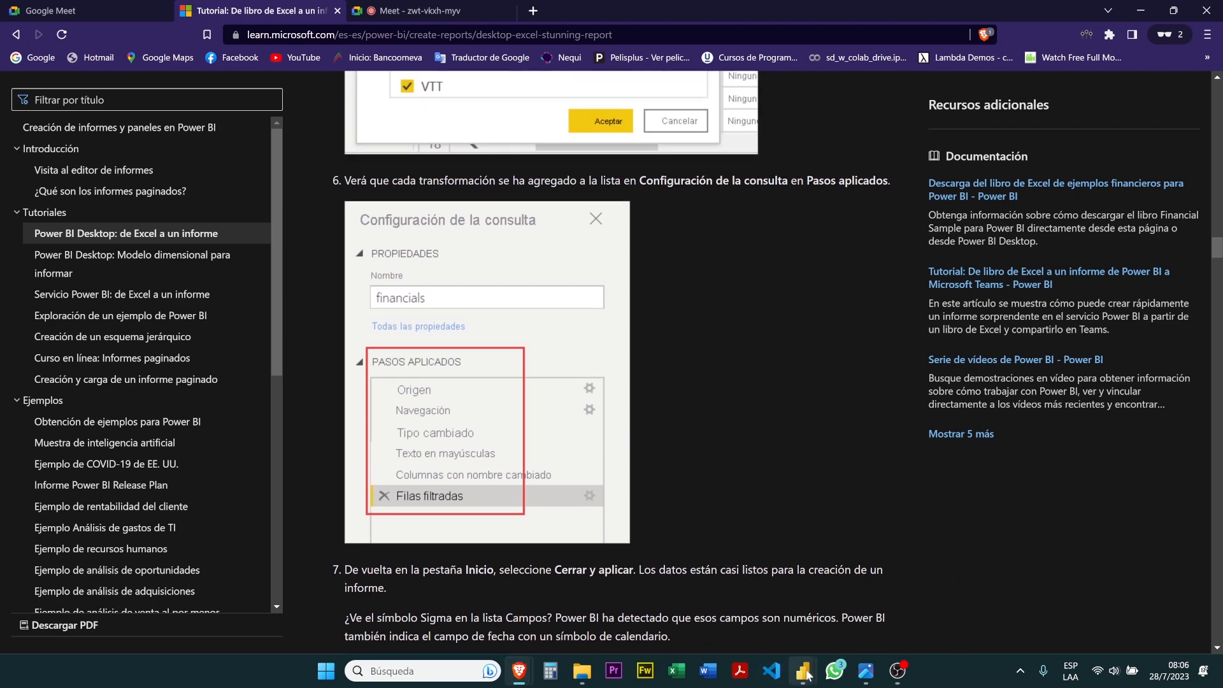
pyautogui.moveTo(802, 671)
pyautogui.click(879, 595)
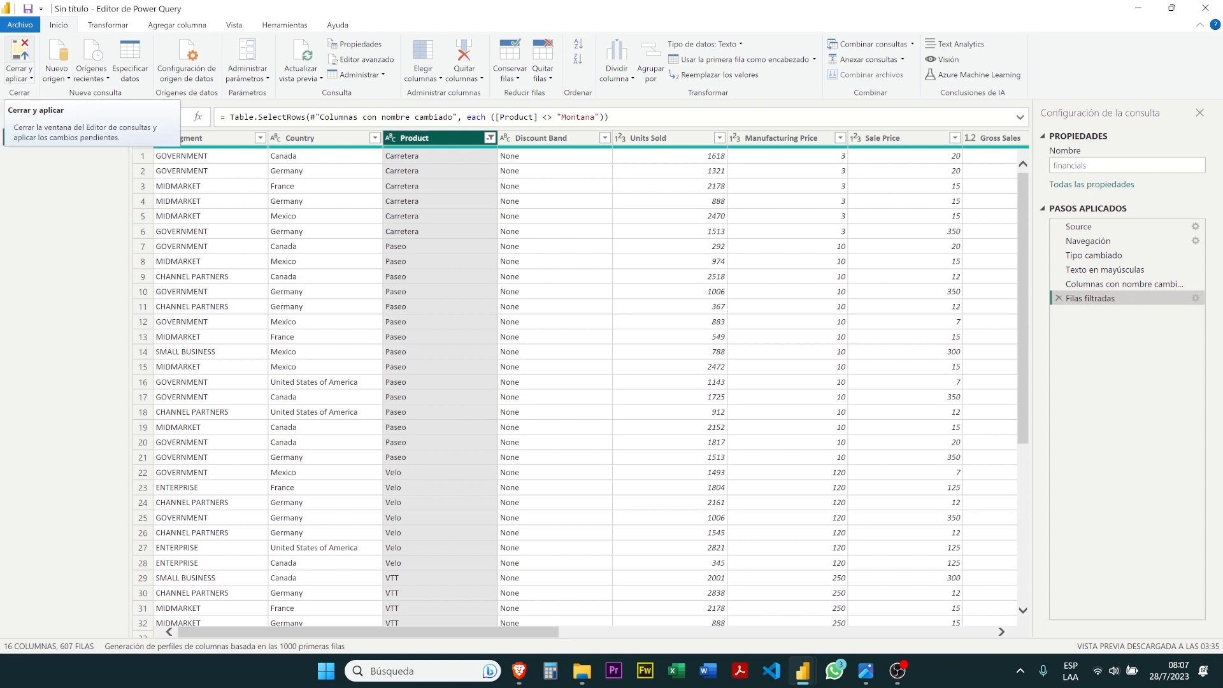
# Close the Power Query editor applying the pending changes, and expand the financials table's fields in Power BI Desktop
pyautogui.click(25, 59)
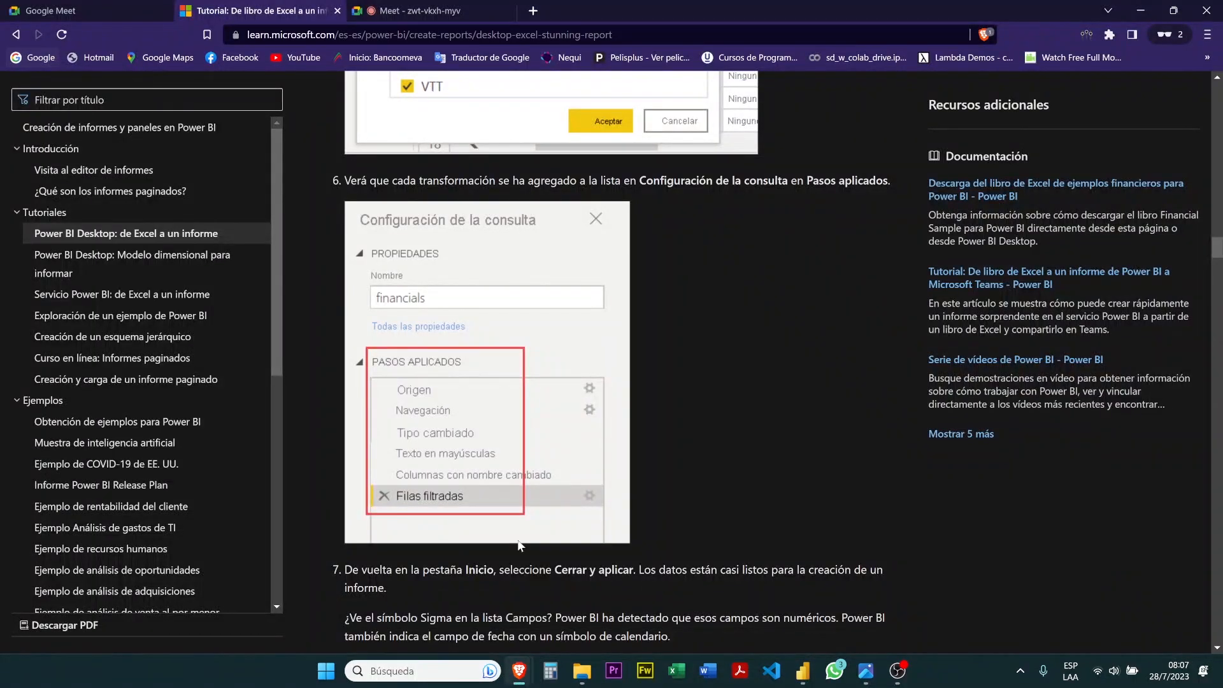
pyautogui.click(814, 679)
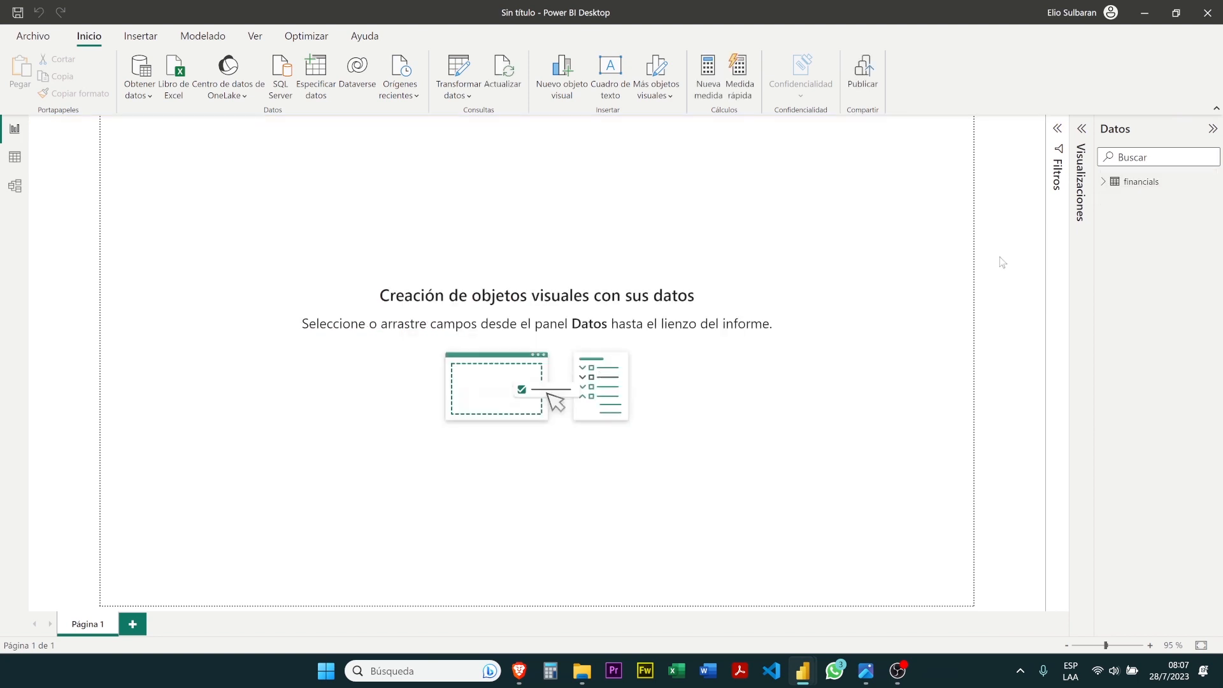
pyautogui.click(1107, 183)
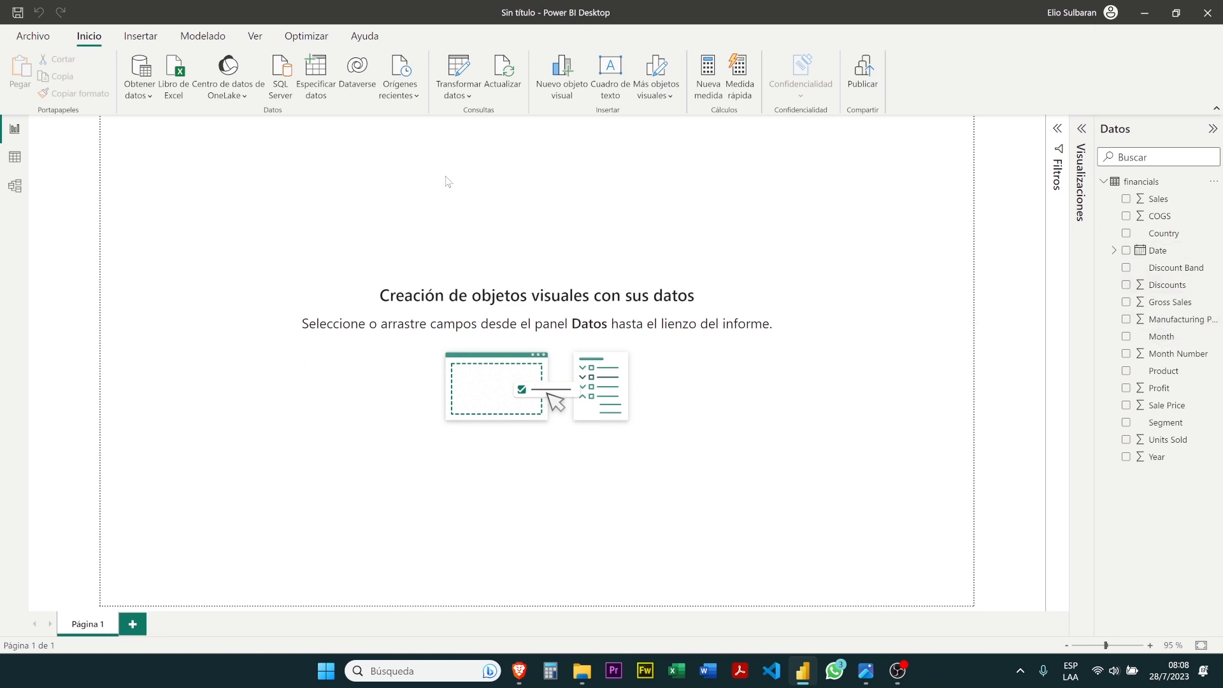
# Examine the financials table in the data view, checking the Segment, Units Sold and Month columns and the Product filter values
pyautogui.click(19, 163)
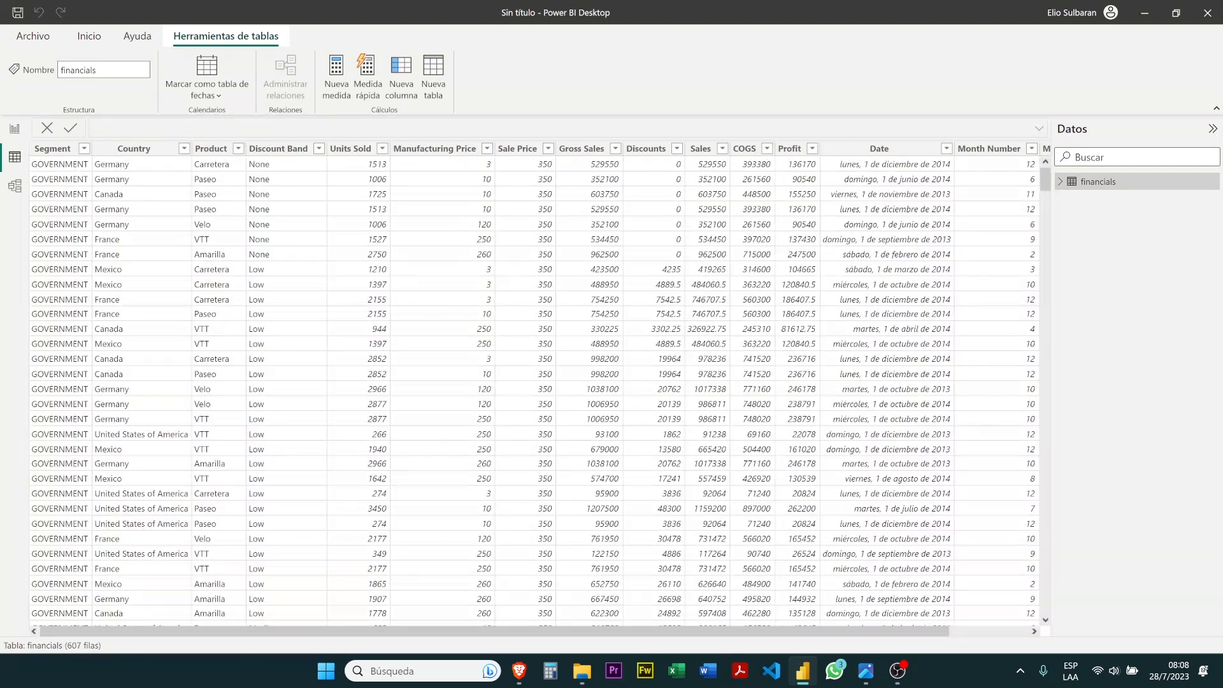
pyautogui.click(50, 167)
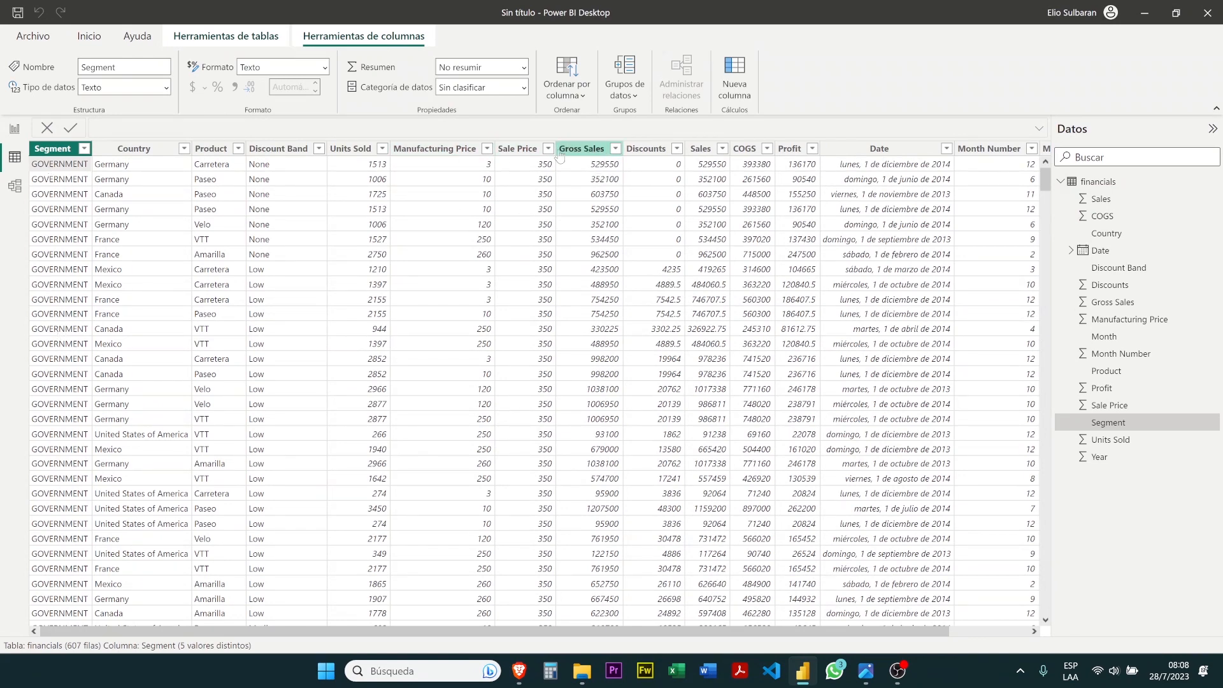
pyautogui.click(365, 150)
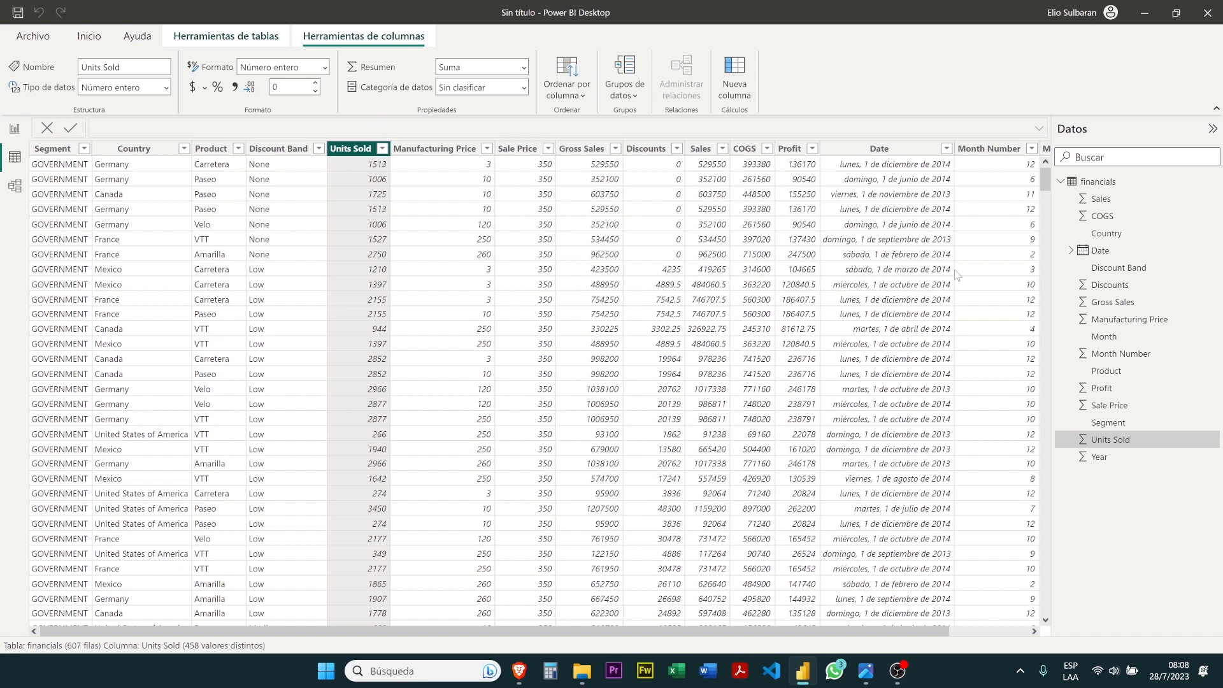
pyautogui.moveTo(805, 636); pyautogui.dragTo(999, 637)
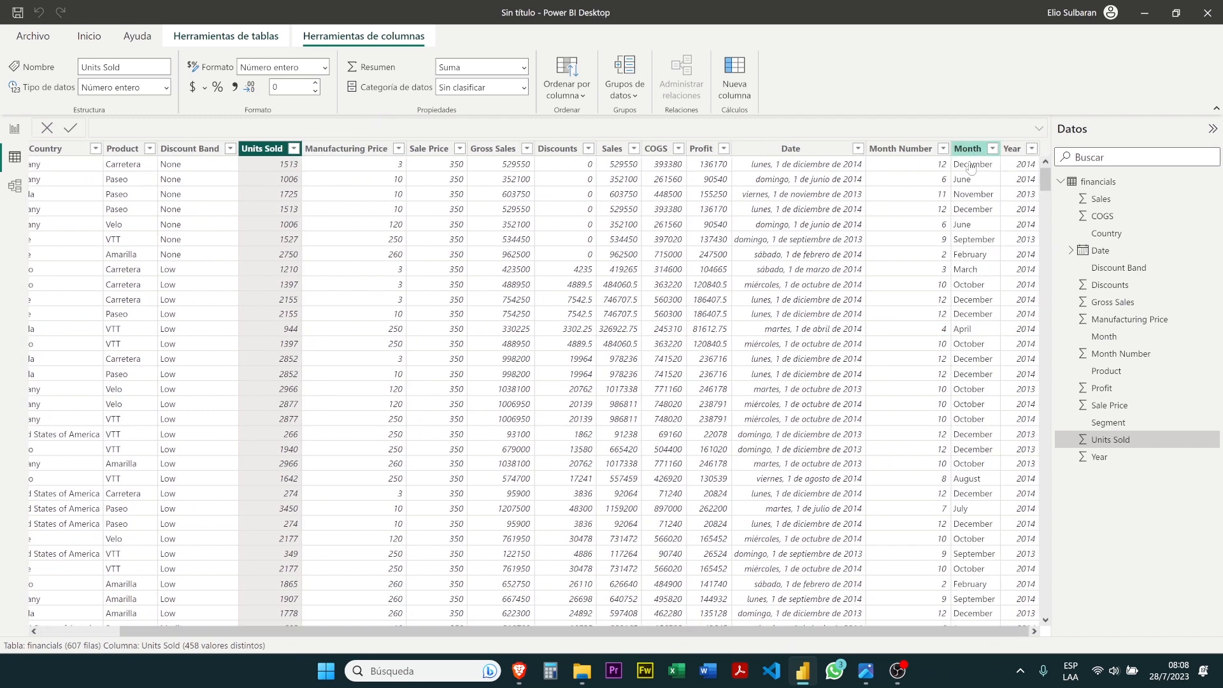
pyautogui.moveTo(946, 634); pyautogui.dragTo(755, 637)
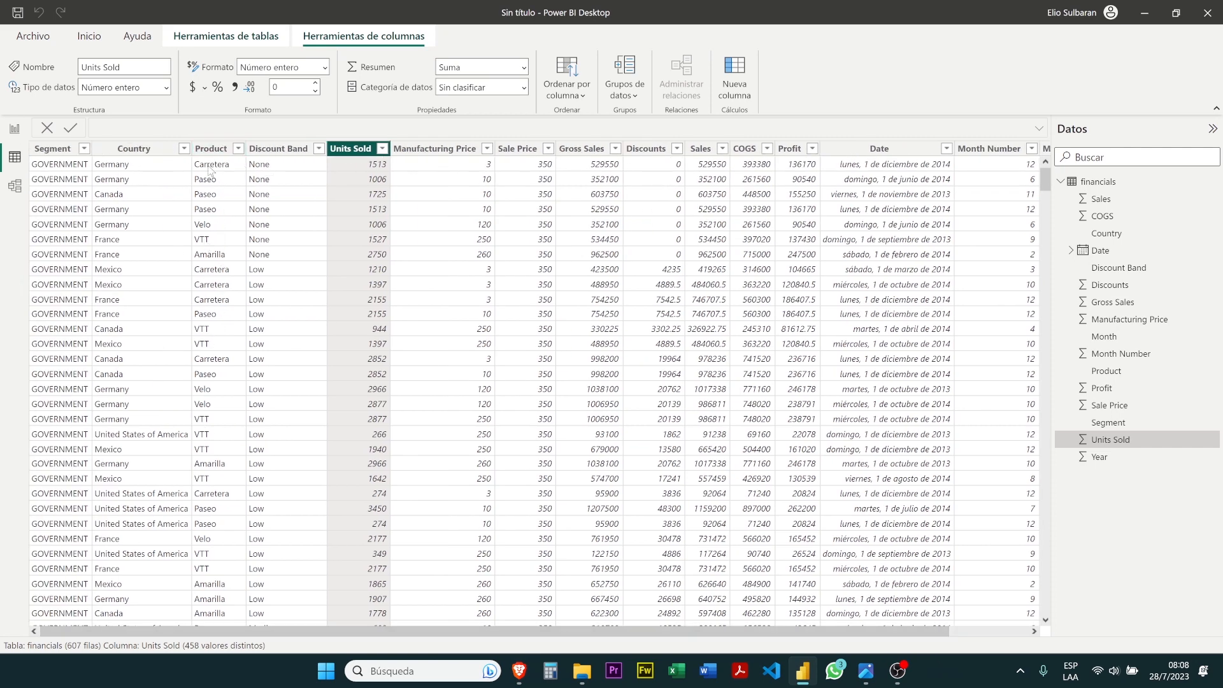
pyautogui.click(239, 150)
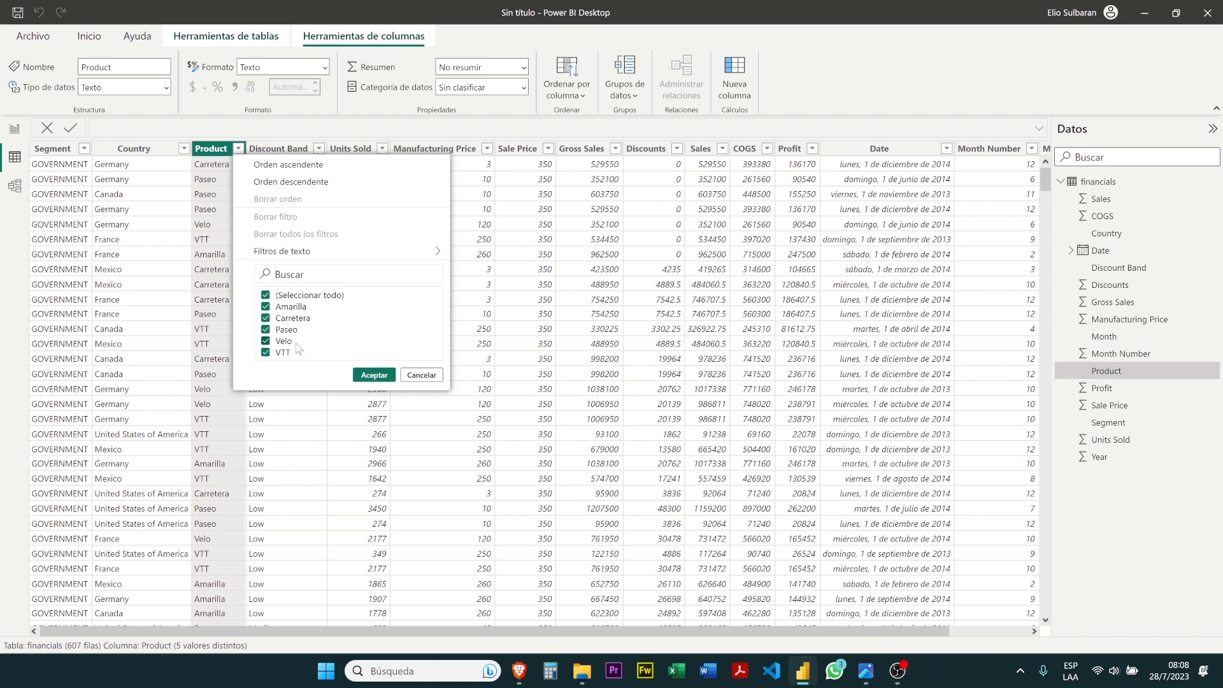
pyautogui.click(421, 375)
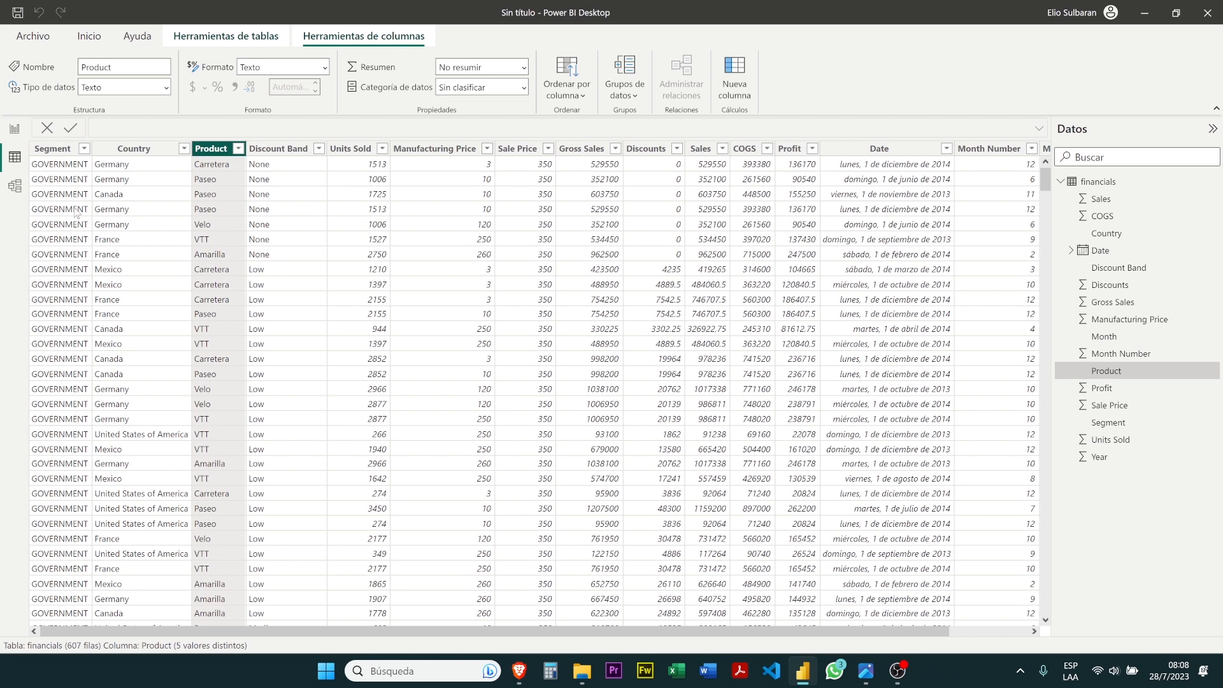
# Show the model view and move the financials table closer to the centre of the canvas
pyautogui.click(15, 189)
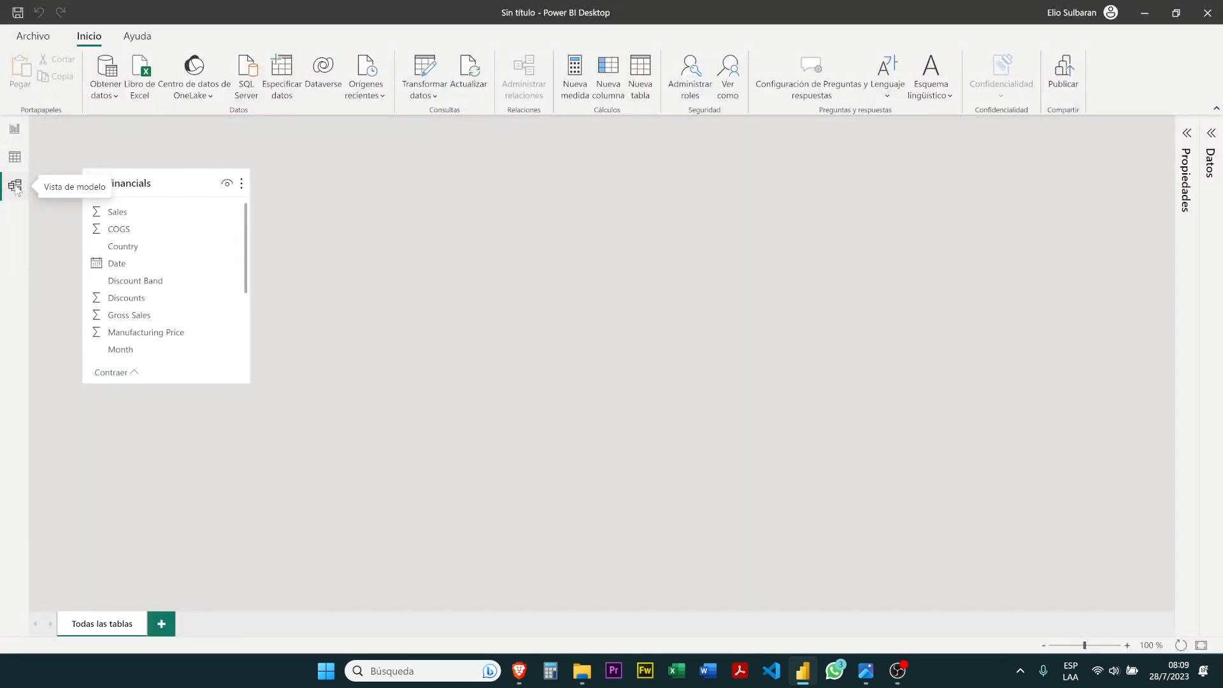
pyautogui.moveTo(133, 185)
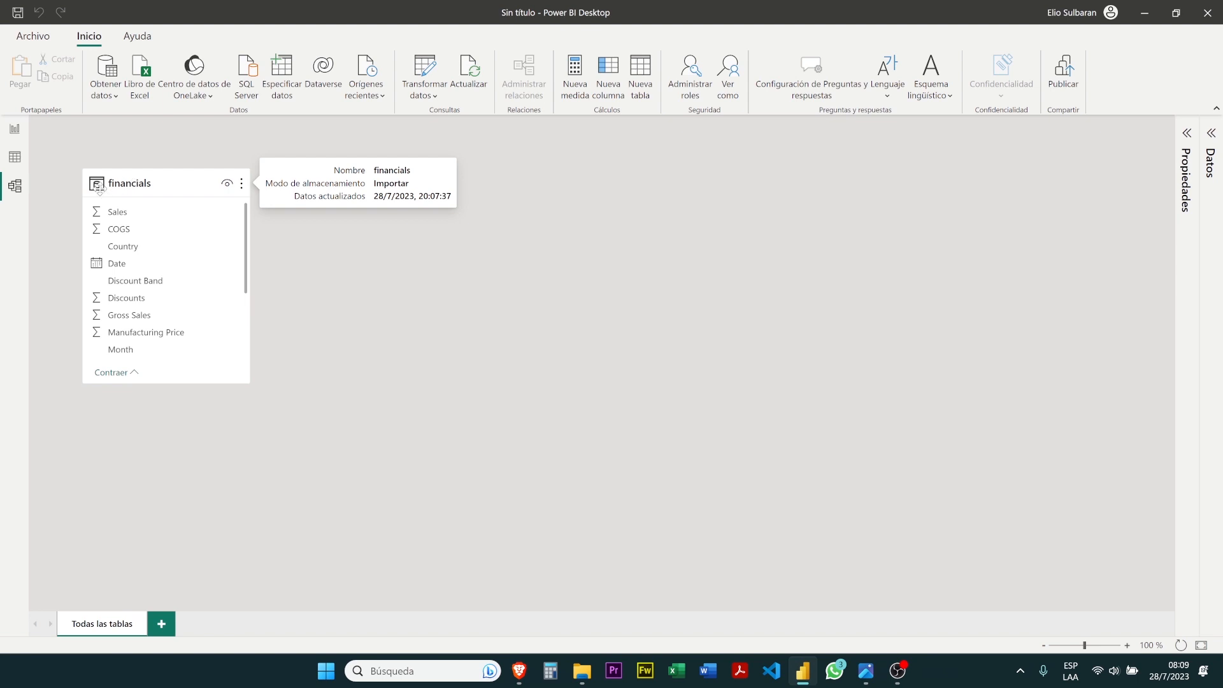
pyautogui.moveTo(139, 177); pyautogui.dragTo(388, 216)
pyautogui.moveTo(495, 215)
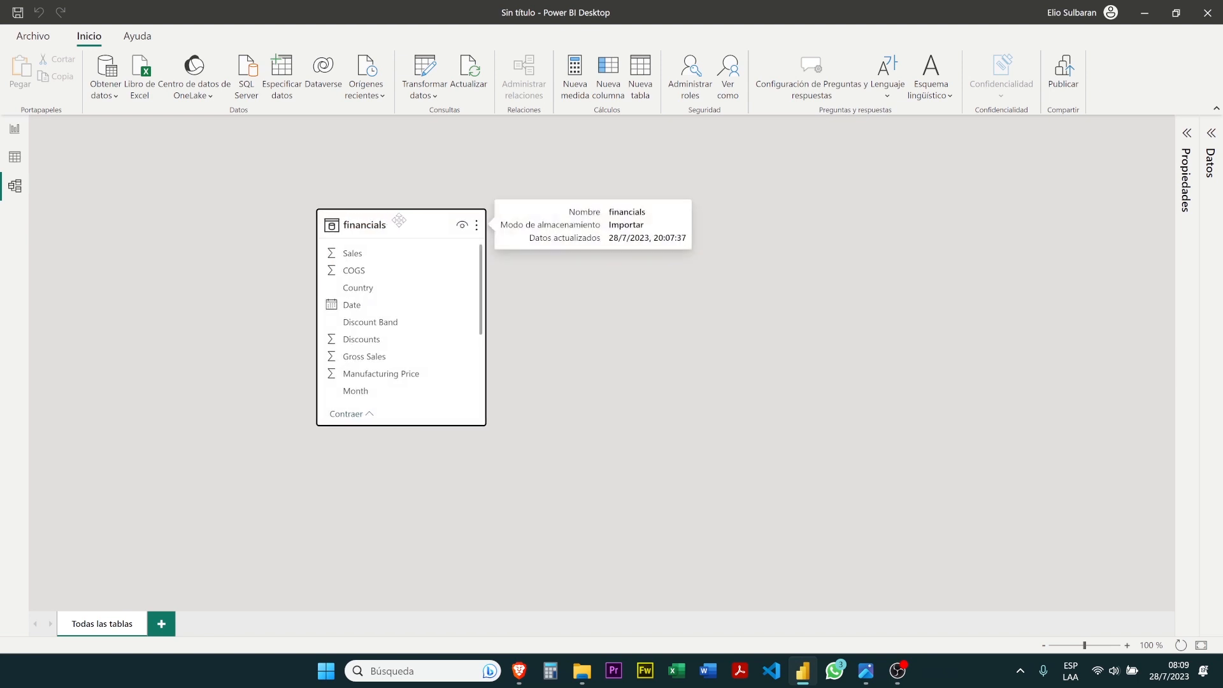
# Return to the report view and reopen the Power Query editor to transform the data
pyautogui.click(15, 132)
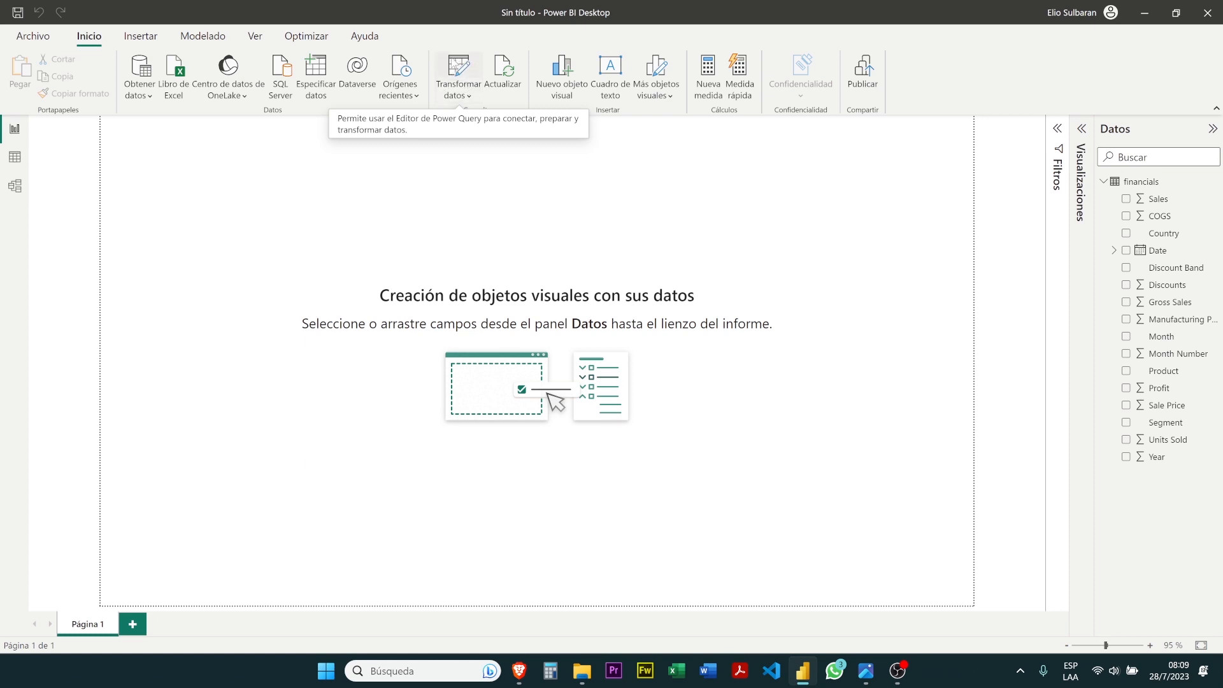
pyautogui.click(471, 71)
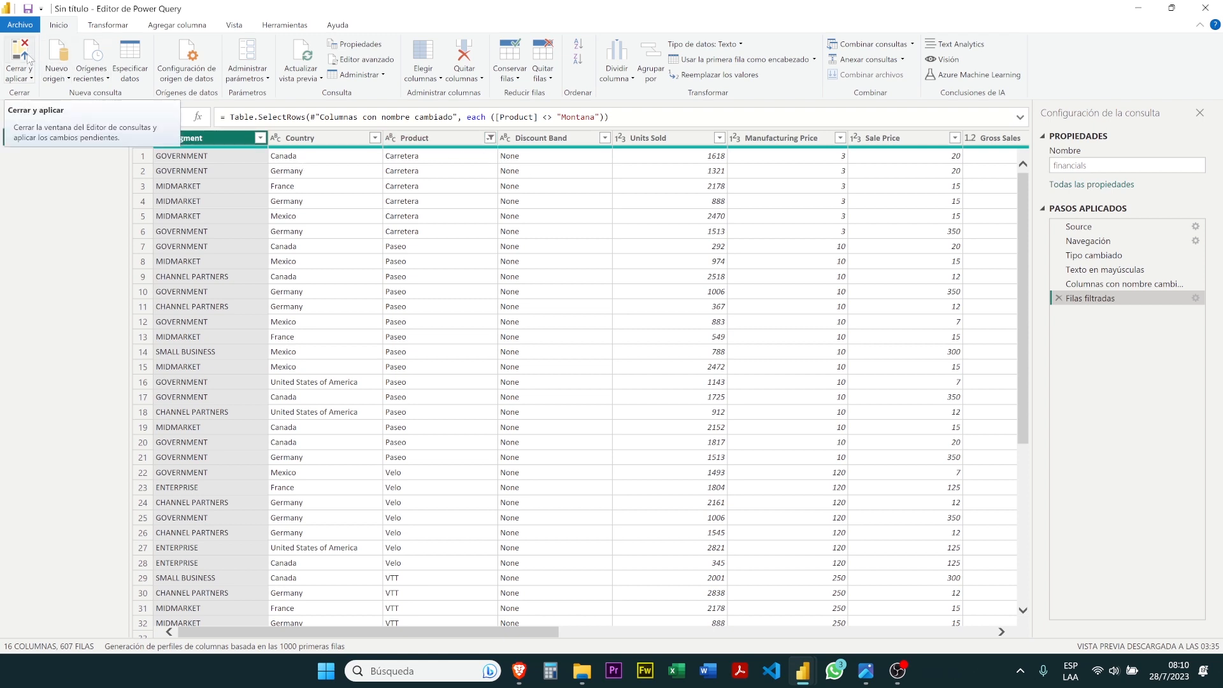
# Close the Power Query editor applying the changes, and read the browser tutorial's passage on numeric and date field symbols
pyautogui.click(28, 59)
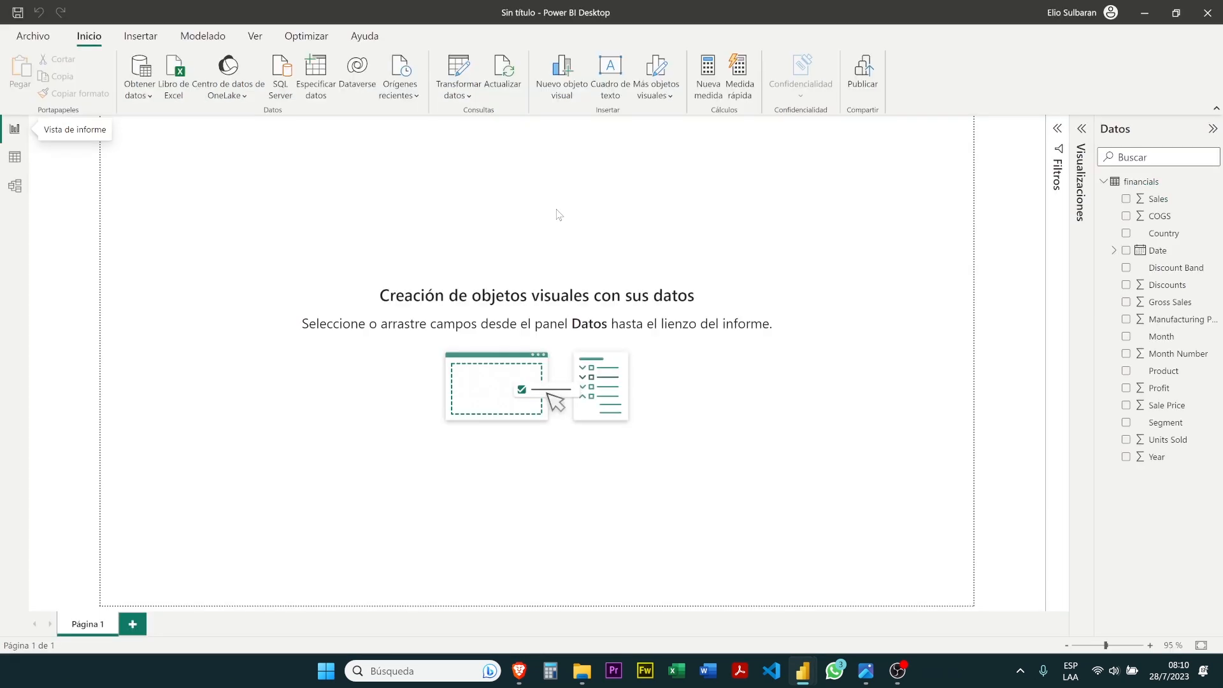
pyautogui.moveTo(517, 669)
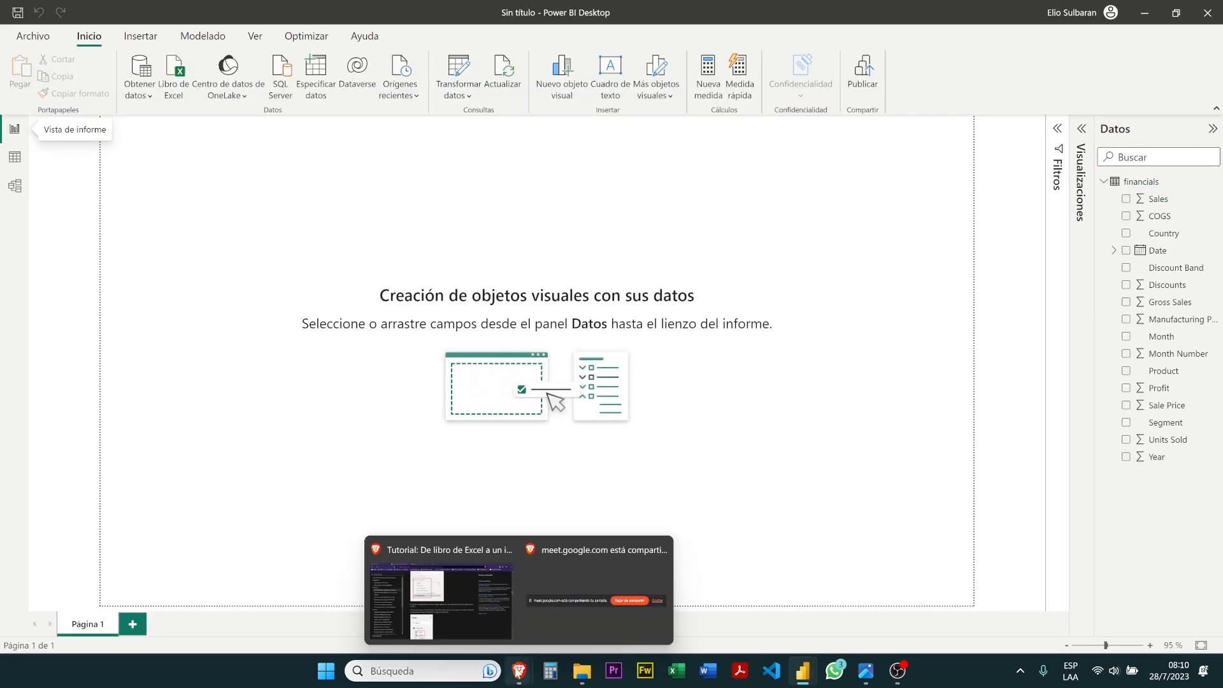
pyautogui.click(495, 623)
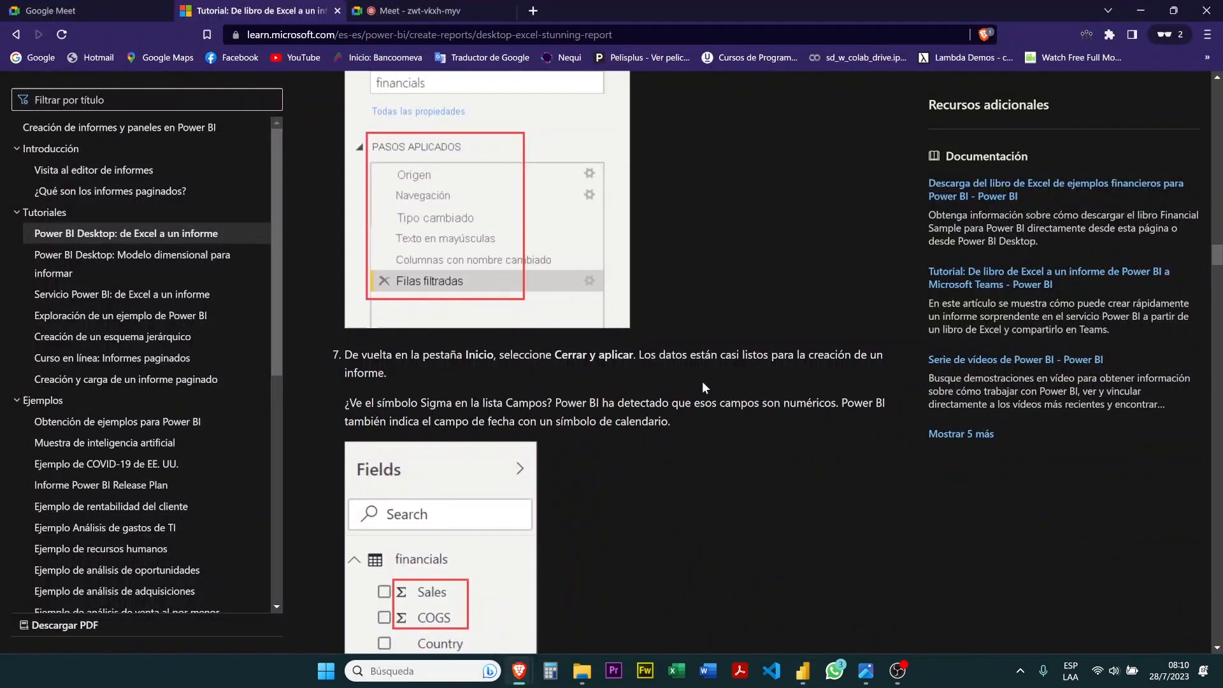
pyautogui.scroll(-3, 704, 388)
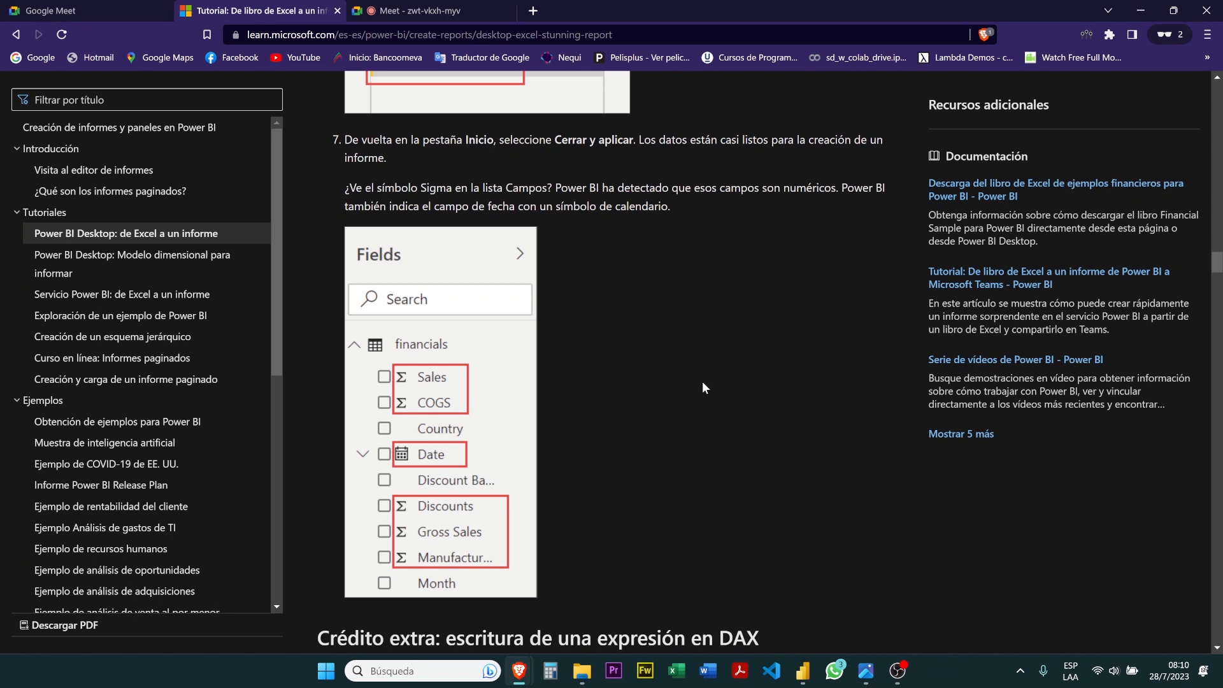
pyautogui.scroll(-1, 663, 289)
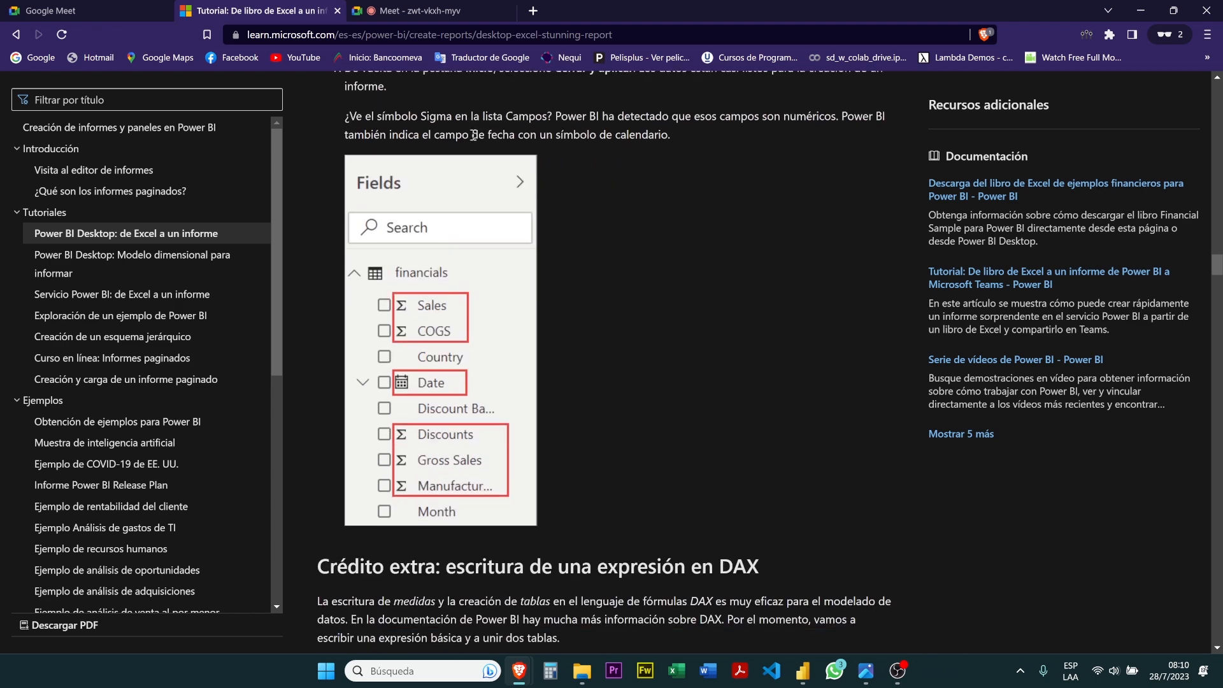
pyautogui.scroll(1, 485, 122)
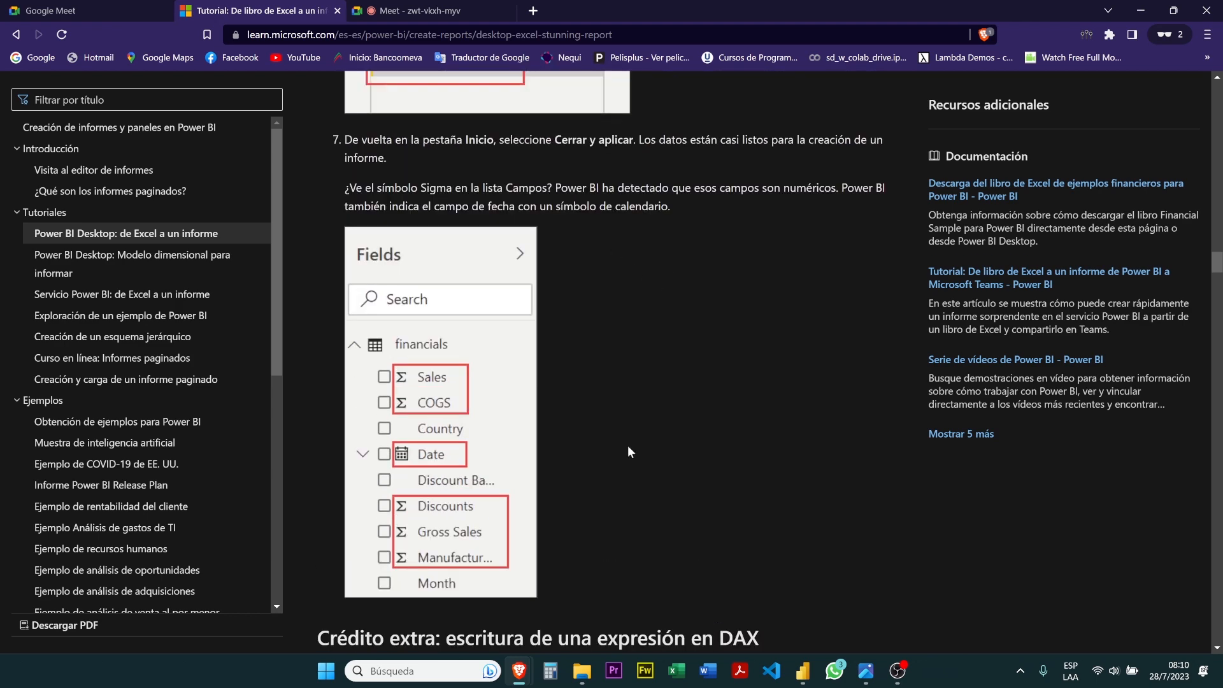
# Switch back to Power BI Desktop and expand the Date field and its Date Hierarchy in the financials table
pyautogui.click(802, 671)
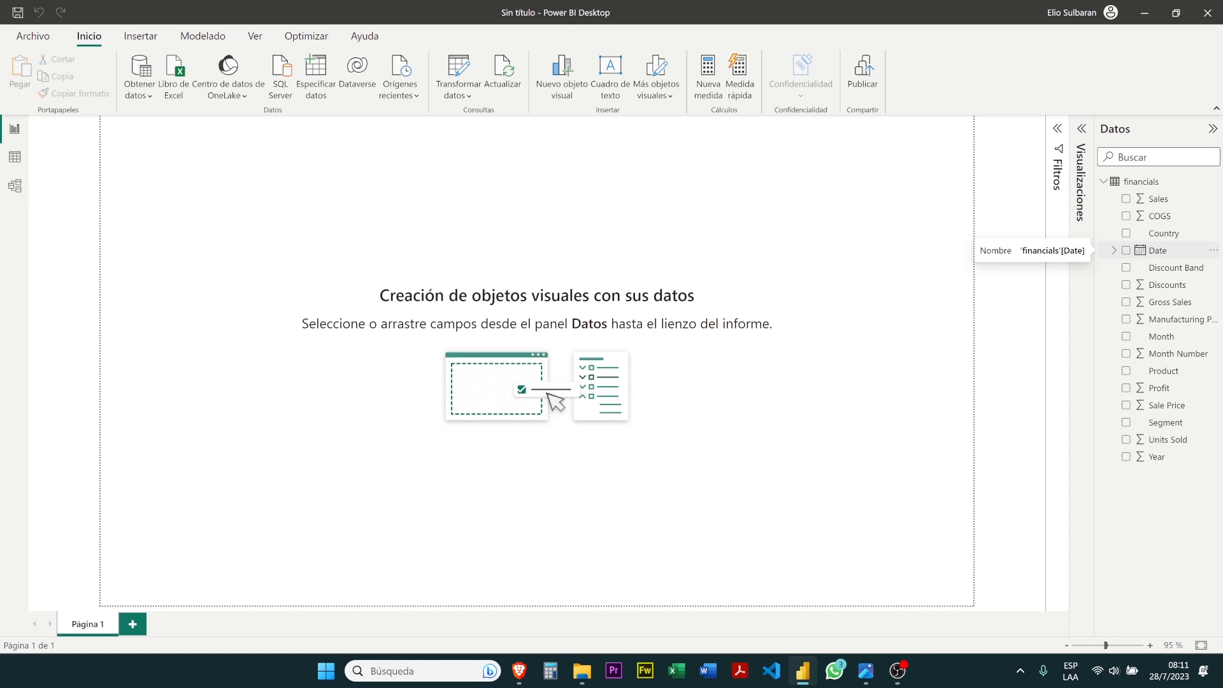
pyautogui.click(1113, 252)
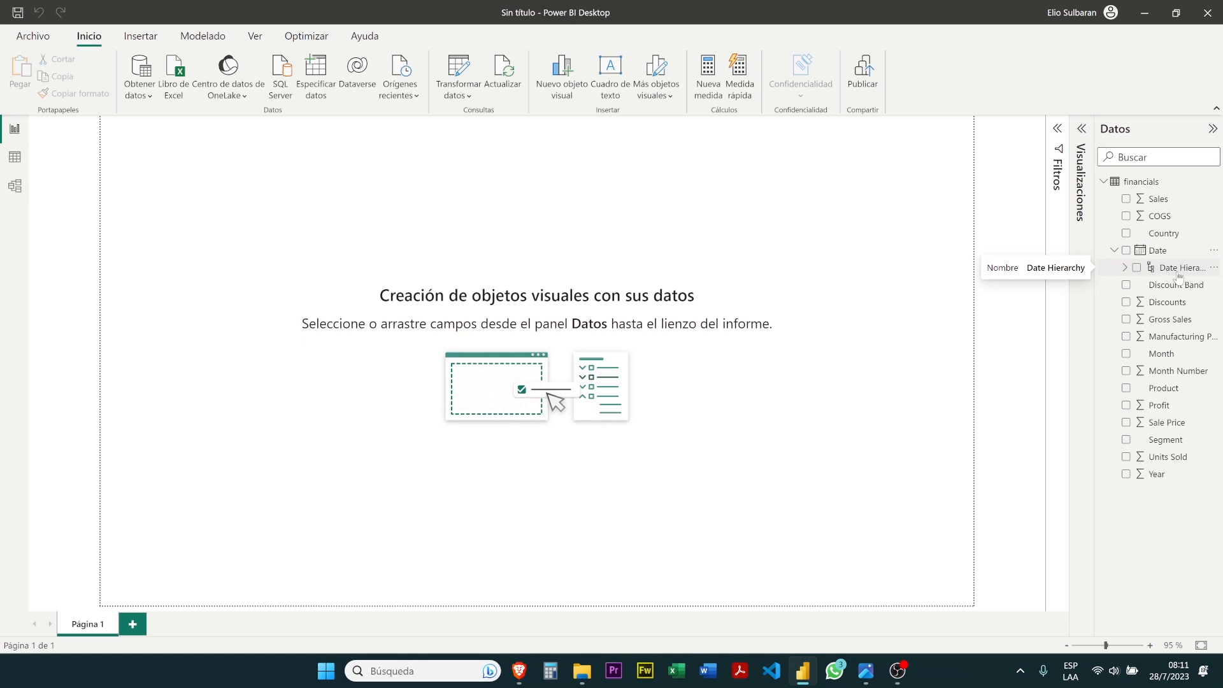
pyautogui.click(1123, 268)
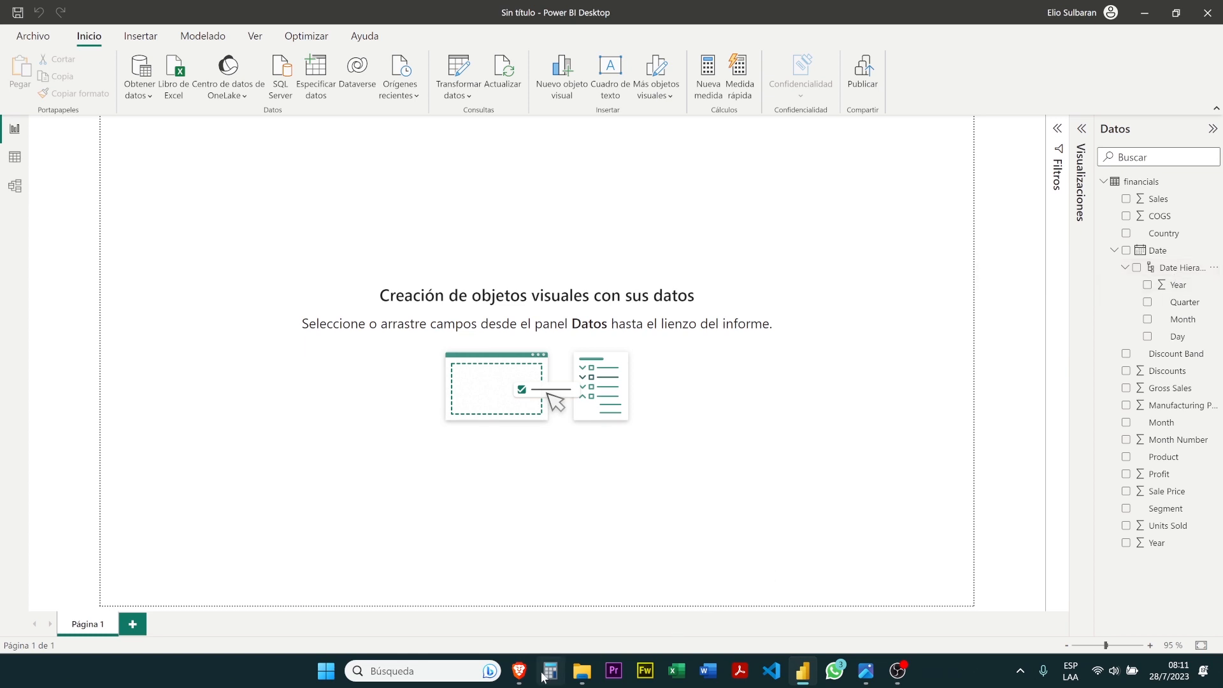
# Read the browser tutorial's section on writing a DAX expression, and start a new measure in Power BI Desktop
pyautogui.moveTo(519, 673)
pyautogui.click(492, 613)
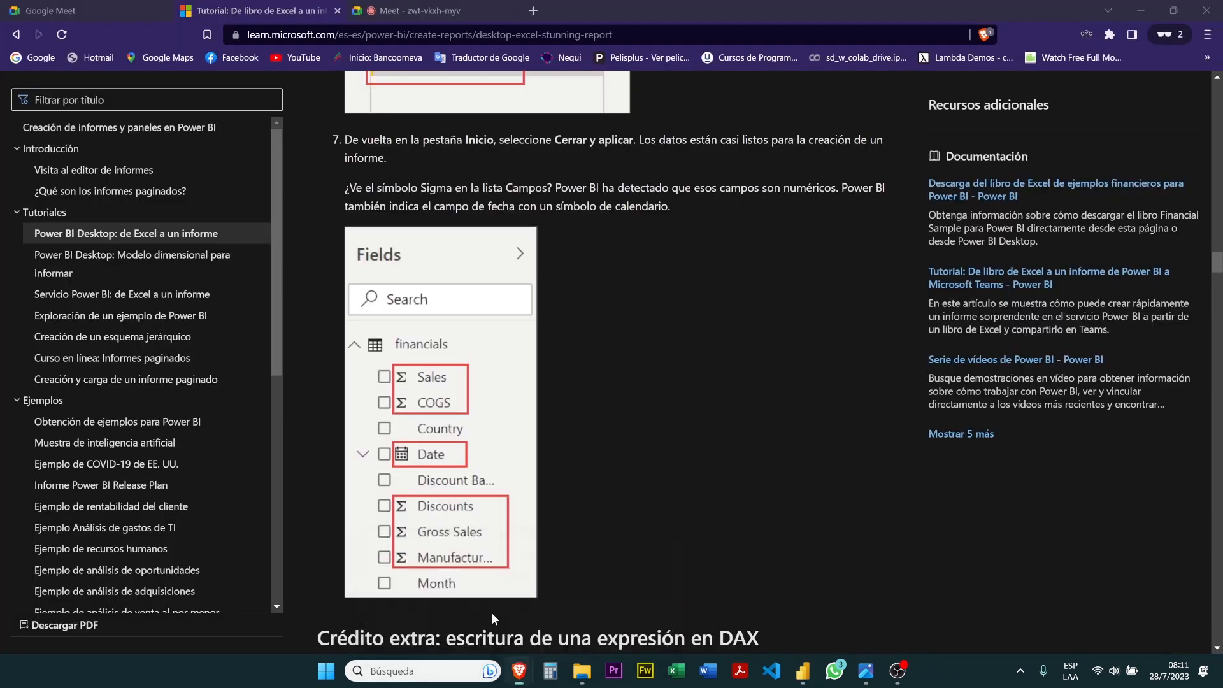
pyautogui.scroll(-4, 522, 407)
pyautogui.scroll(-2, 523, 407)
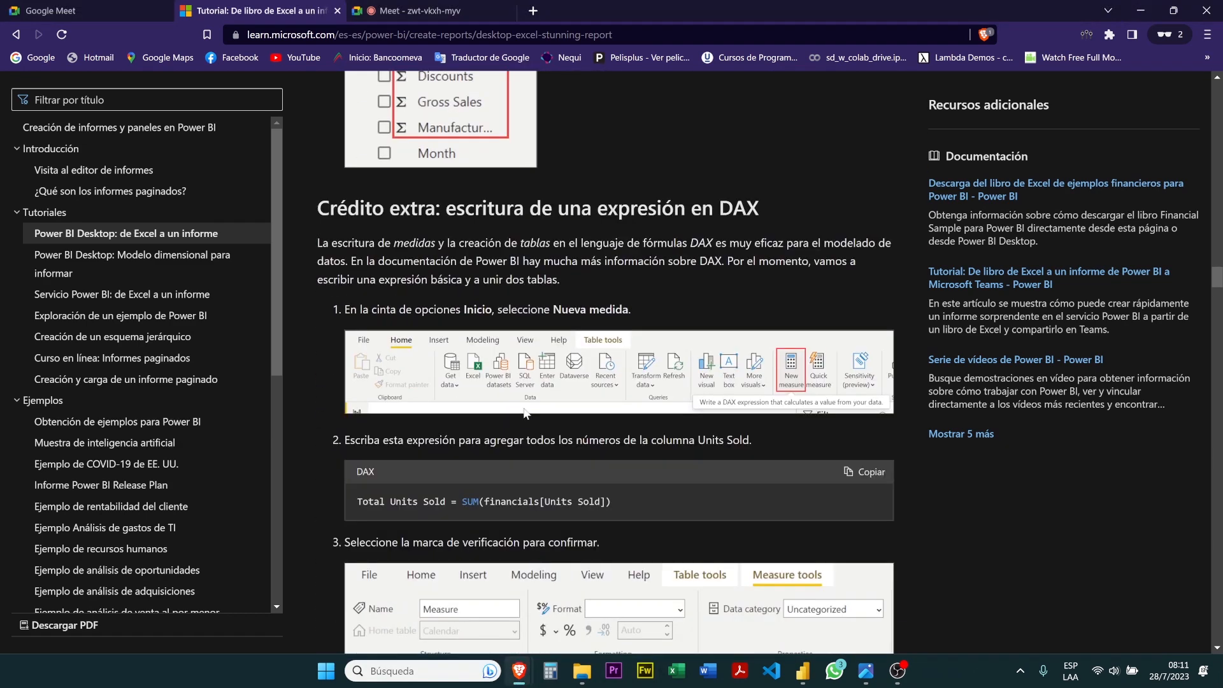
pyautogui.scroll(-1, 523, 407)
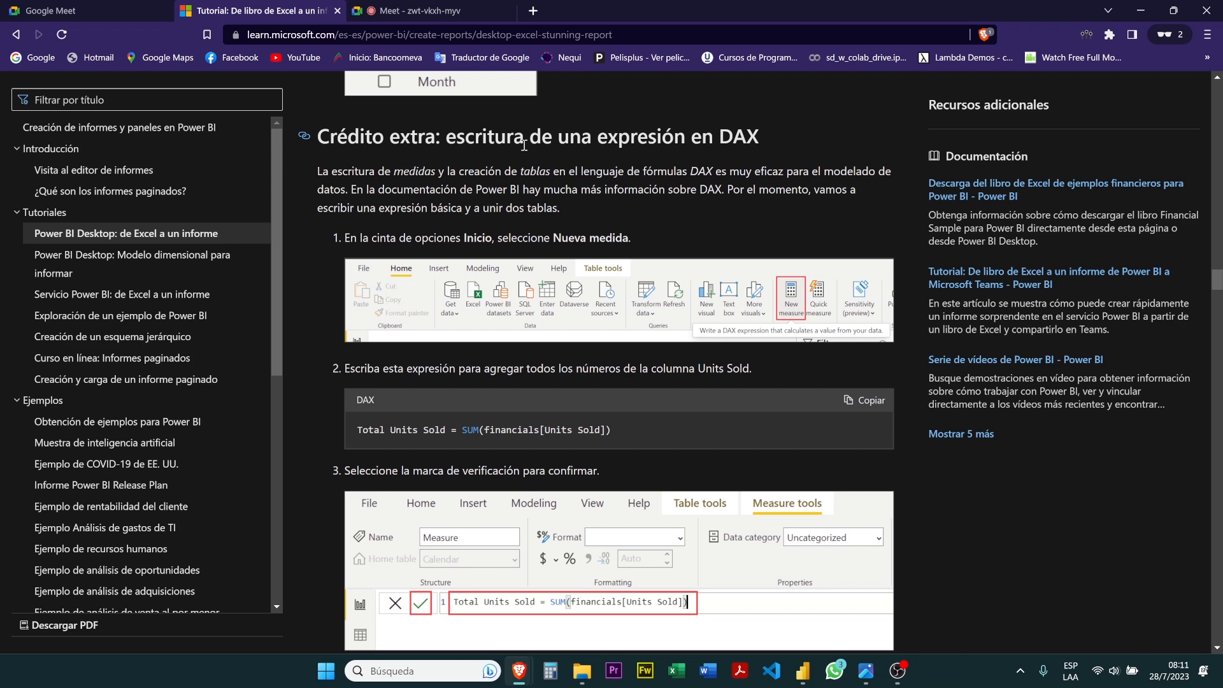
pyautogui.scroll(-10, 523, 146)
pyautogui.click(802, 671)
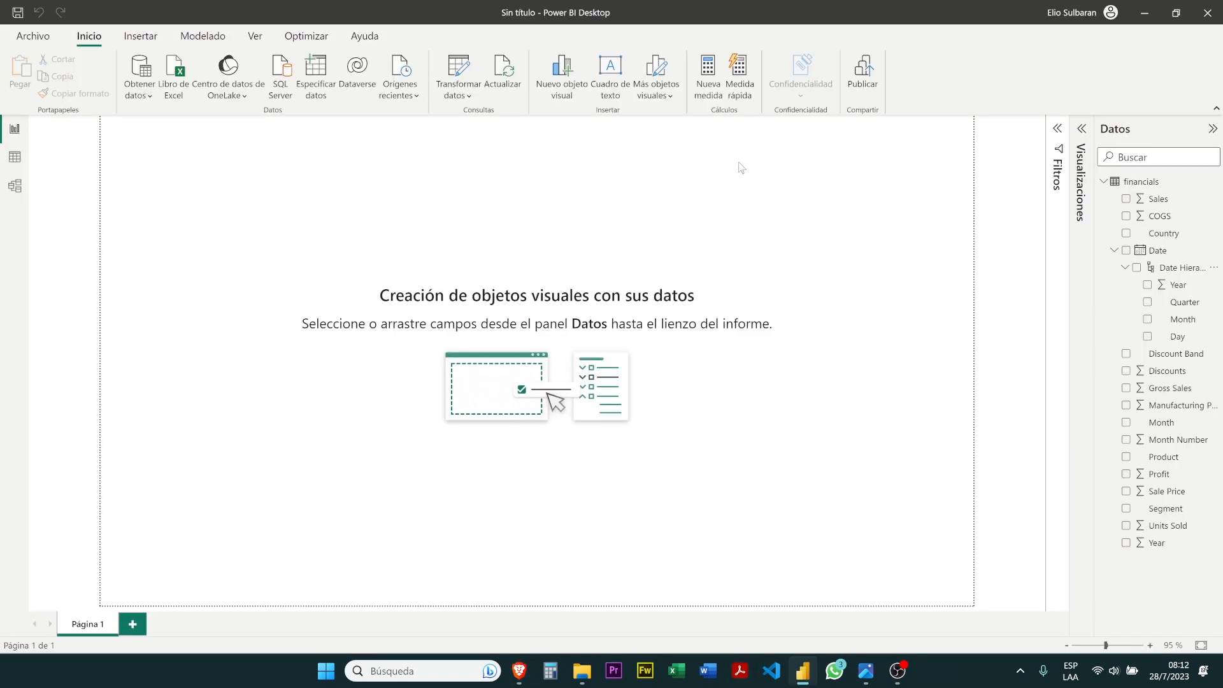
pyautogui.click(707, 76)
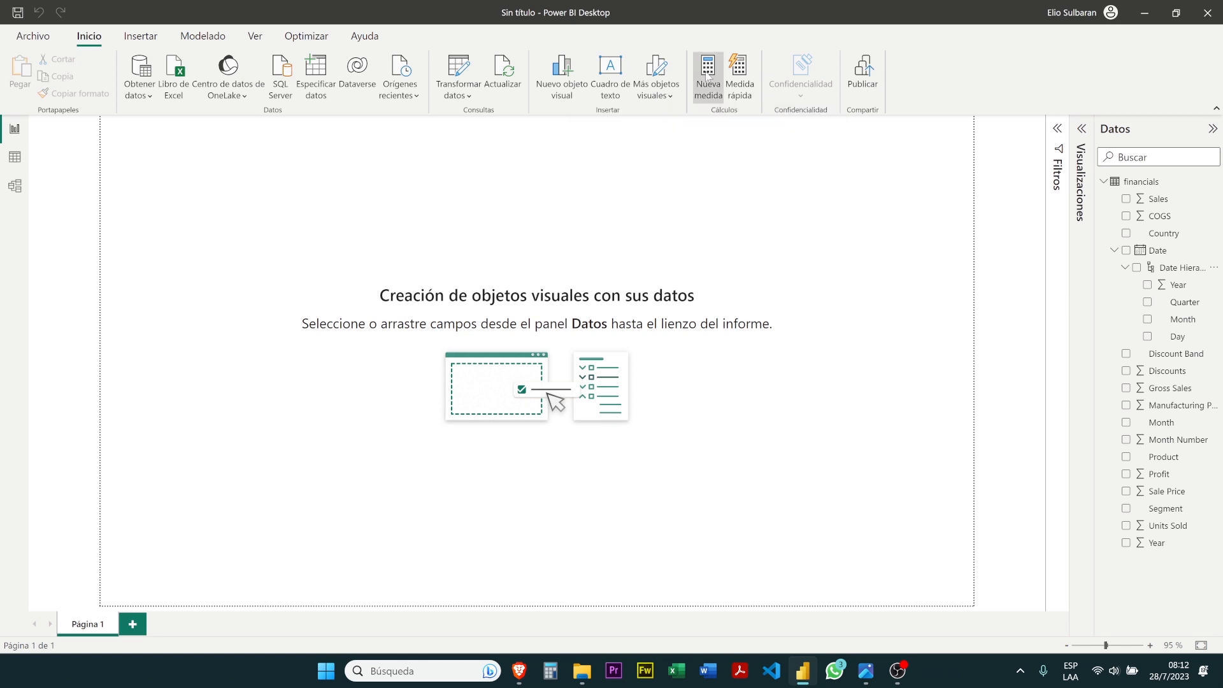